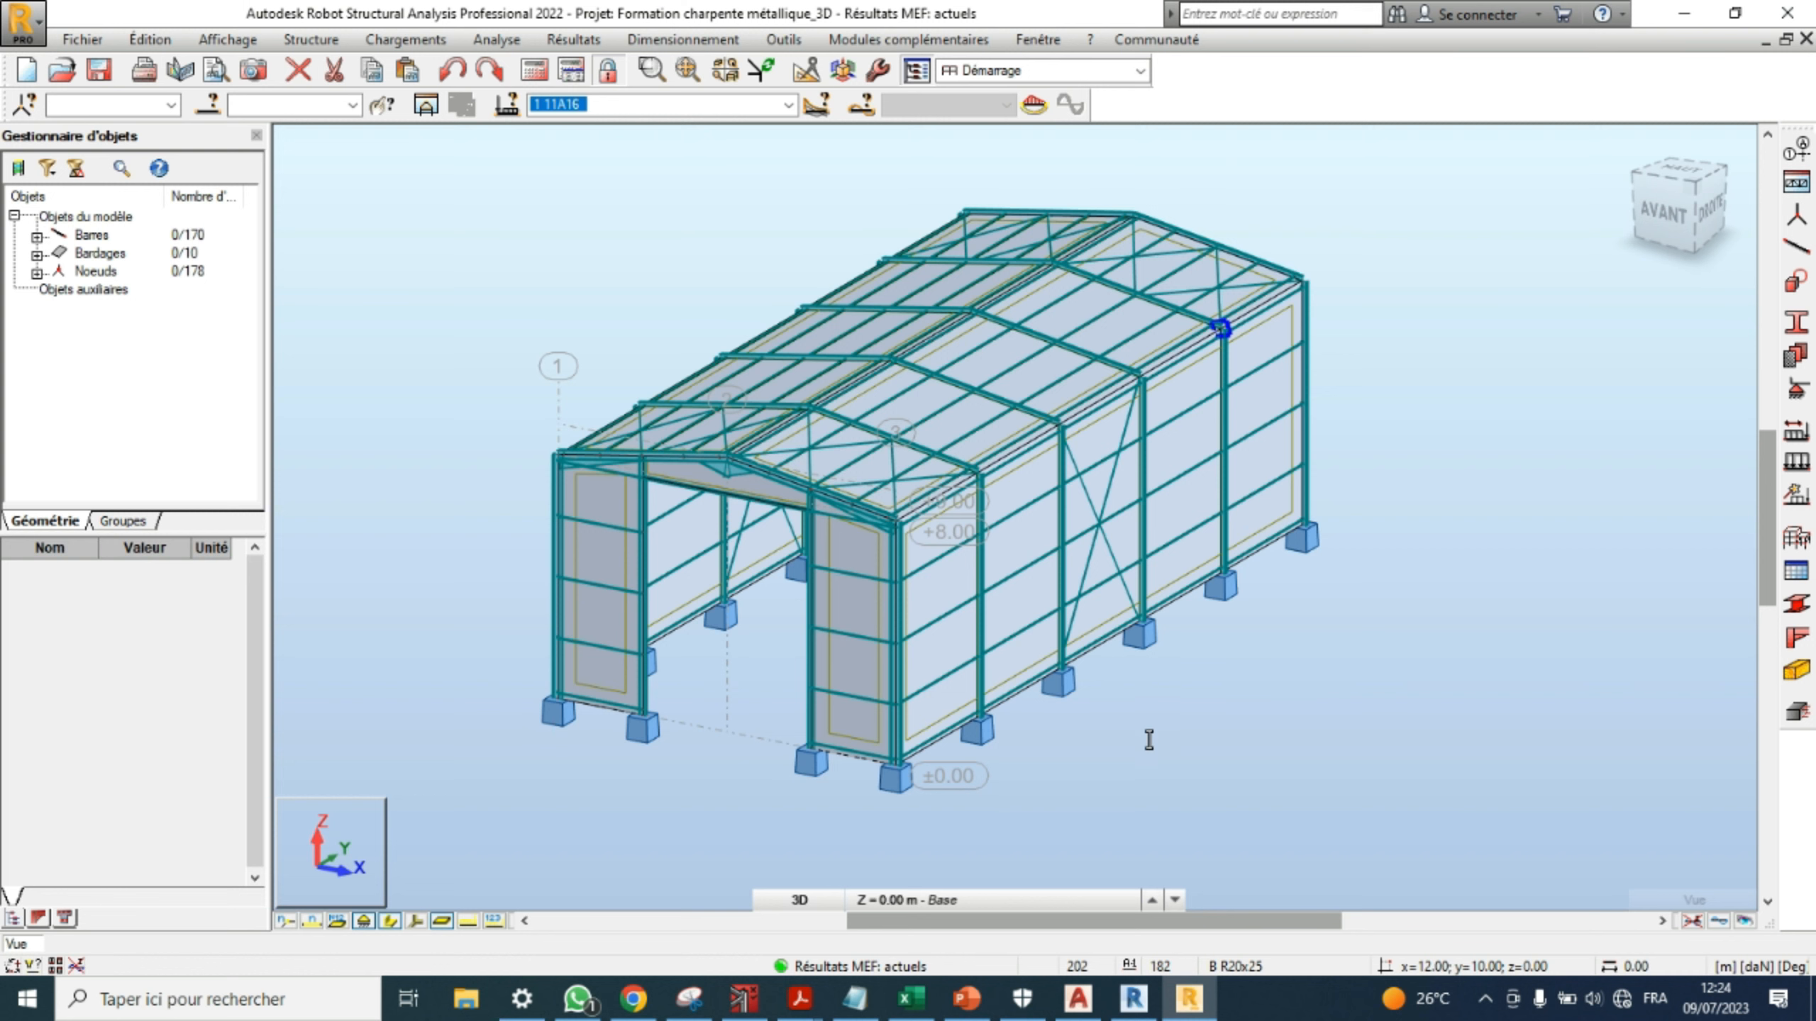
{"action": "scroll", "coordinate": [1144, 740], "scroll_direction": "up", "scroll_amount": 1}
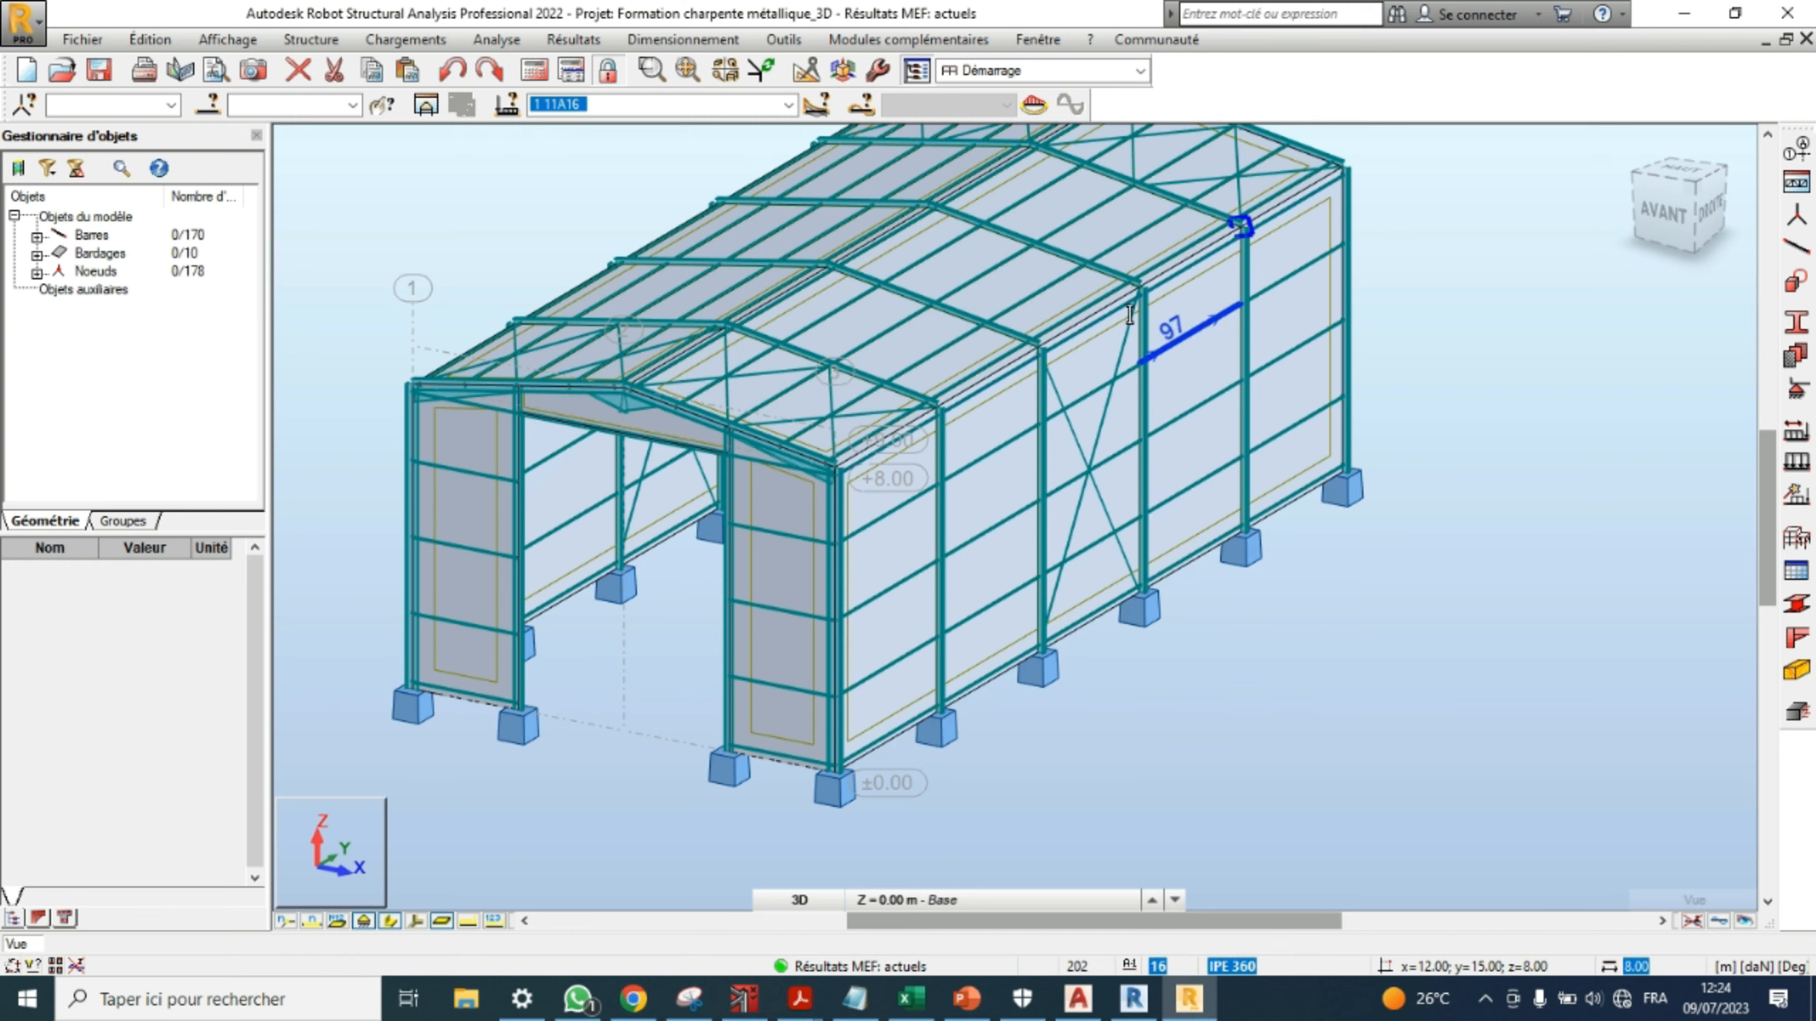
{"action": "scroll", "coordinate": [1180, 357], "scroll_direction": "up", "scroll_amount": 6}
{"action": "scroll", "coordinate": [1044, 410], "scroll_direction": "up", "scroll_amount": 2}
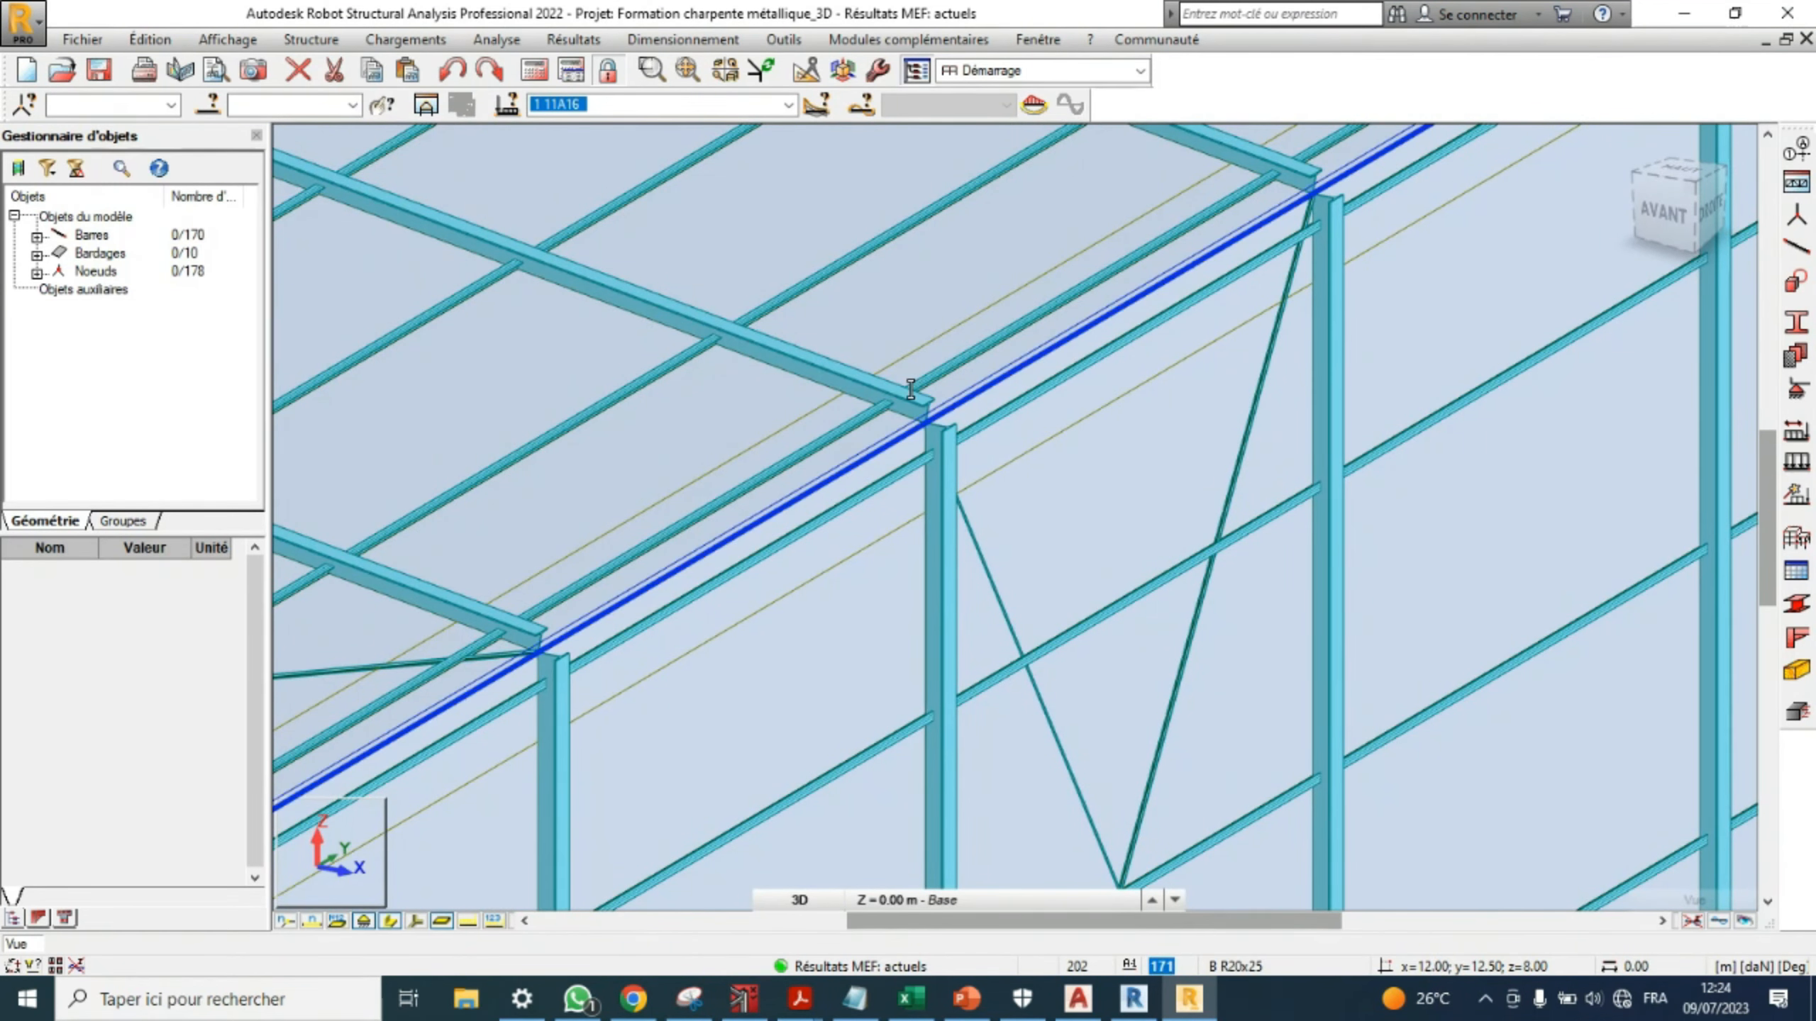
{"action": "left_click", "coordinate": [962, 447]}
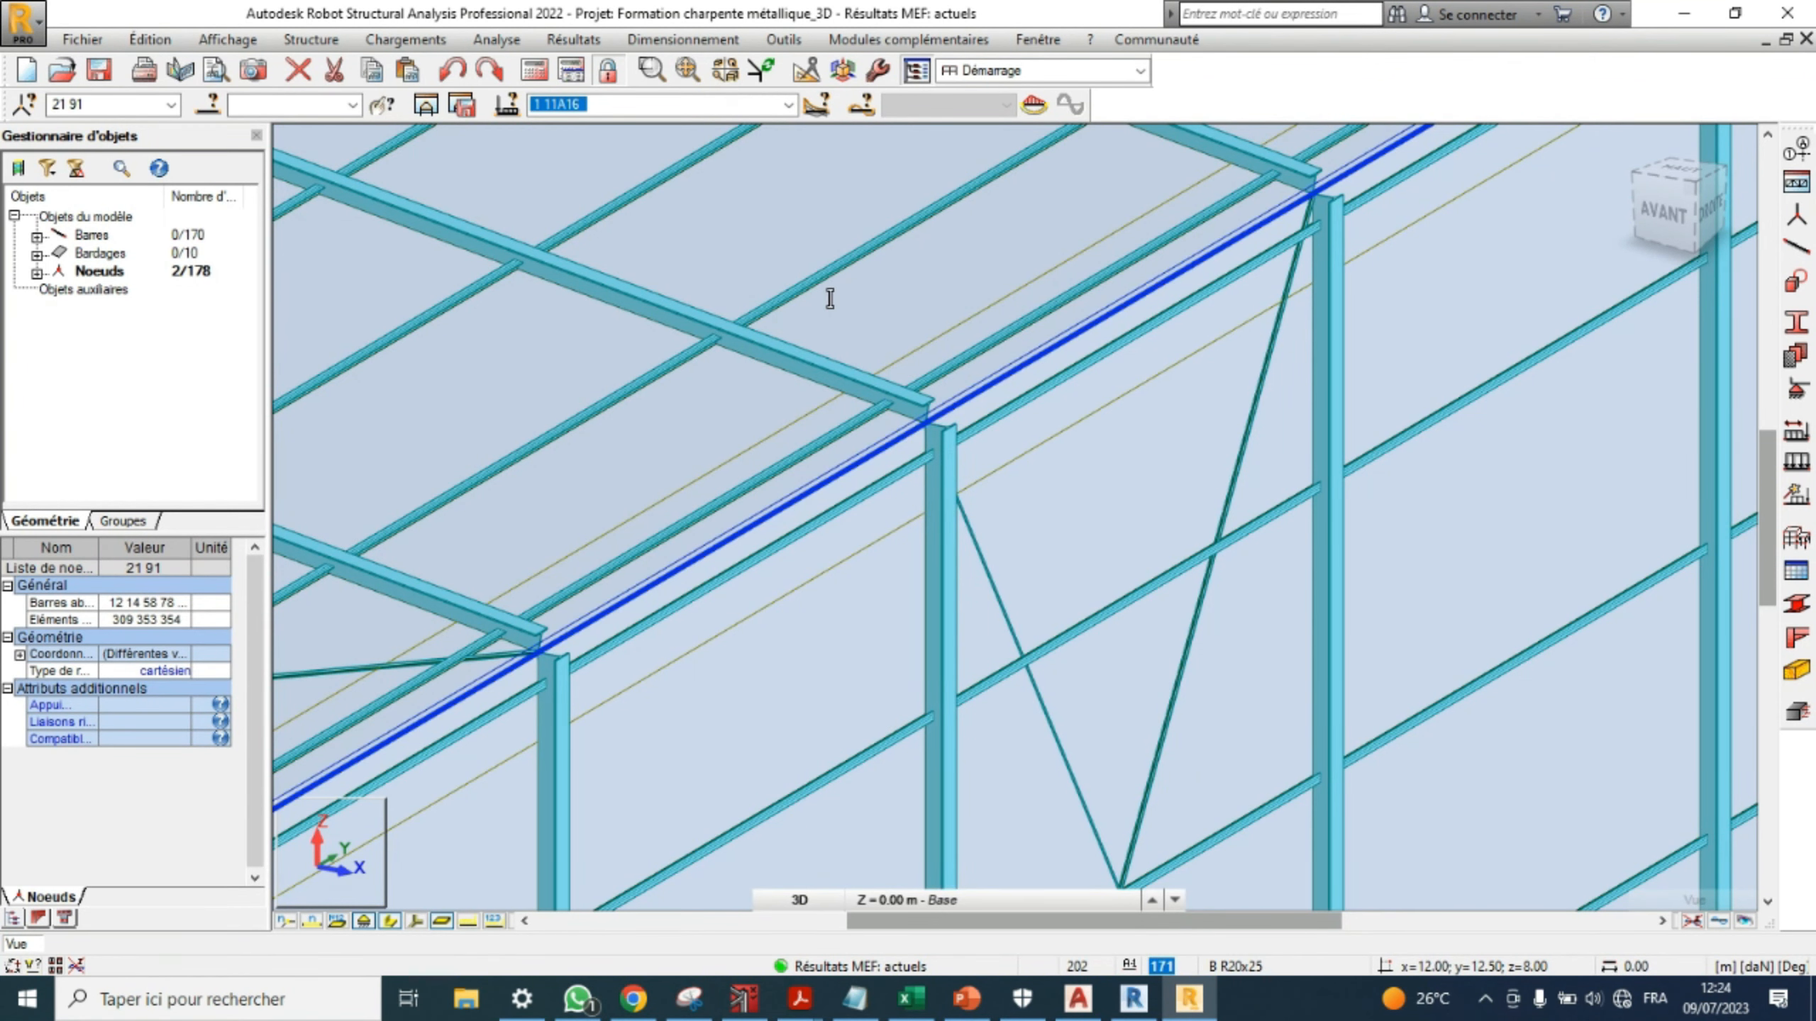
{"action": "scroll", "coordinate": [975, 431], "scroll_direction": "down", "scroll_amount": 4}
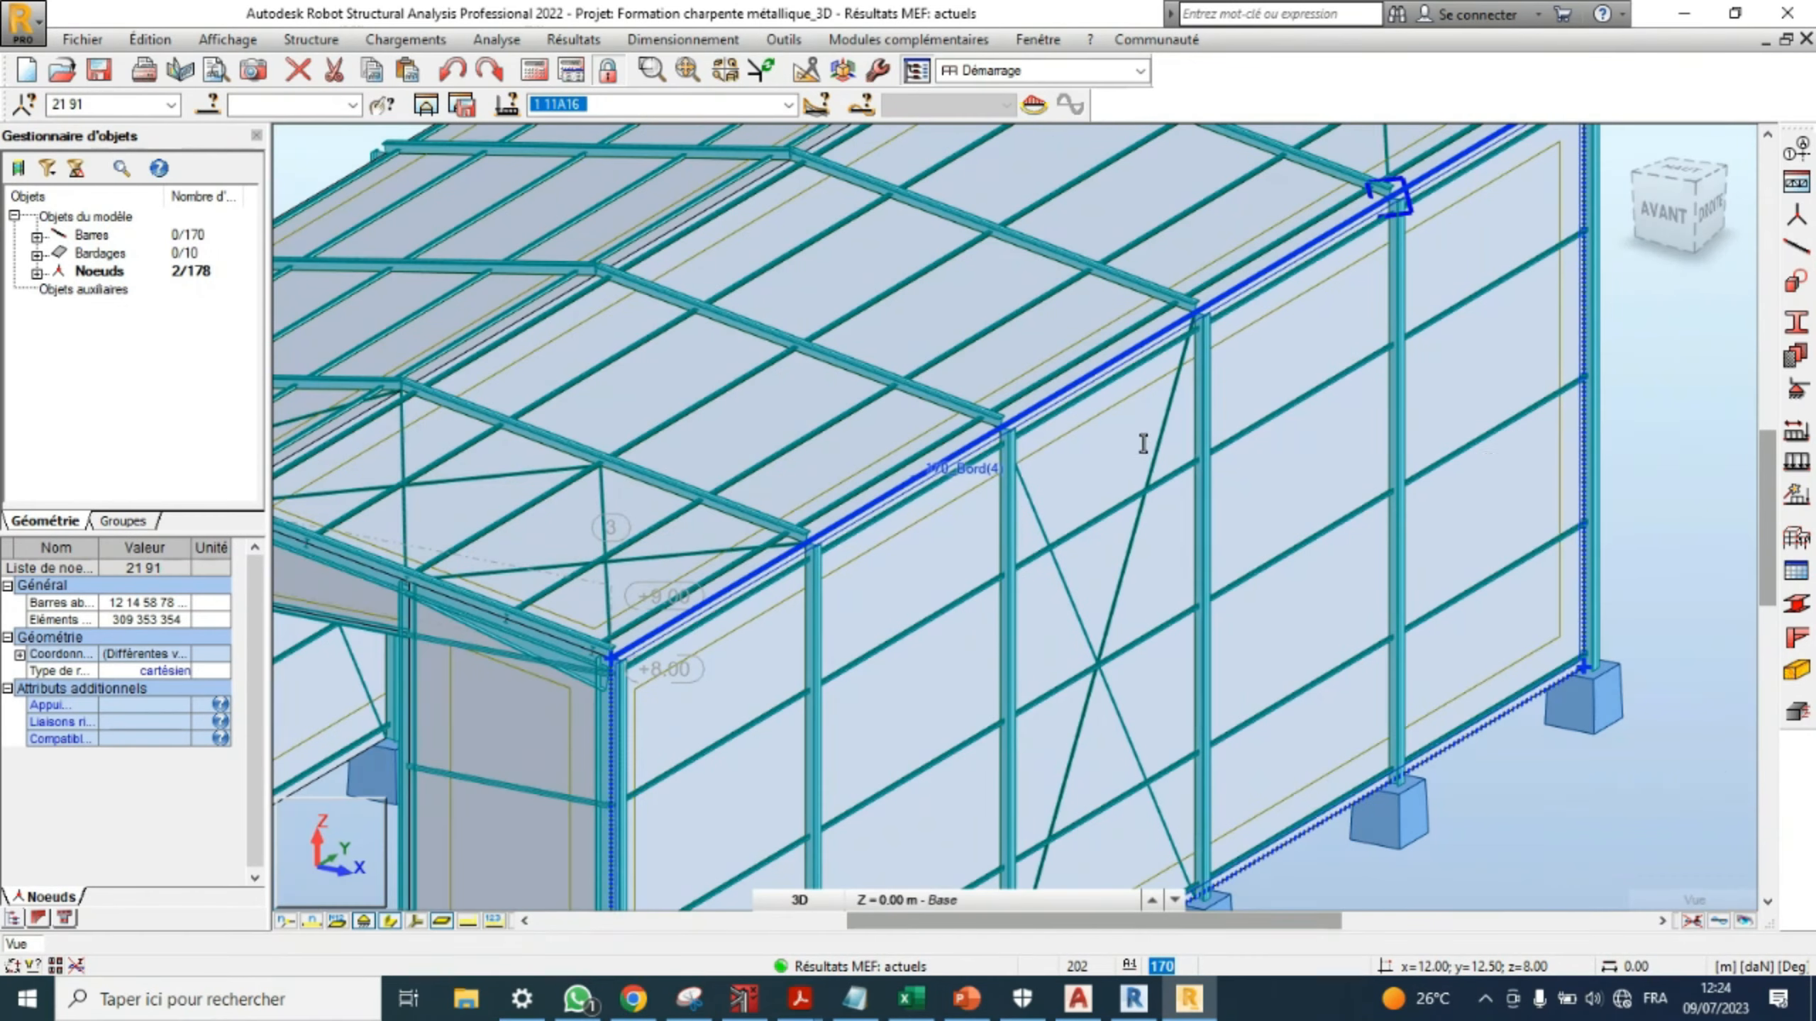
{"action": "left_click", "coordinate": [1695, 389]}
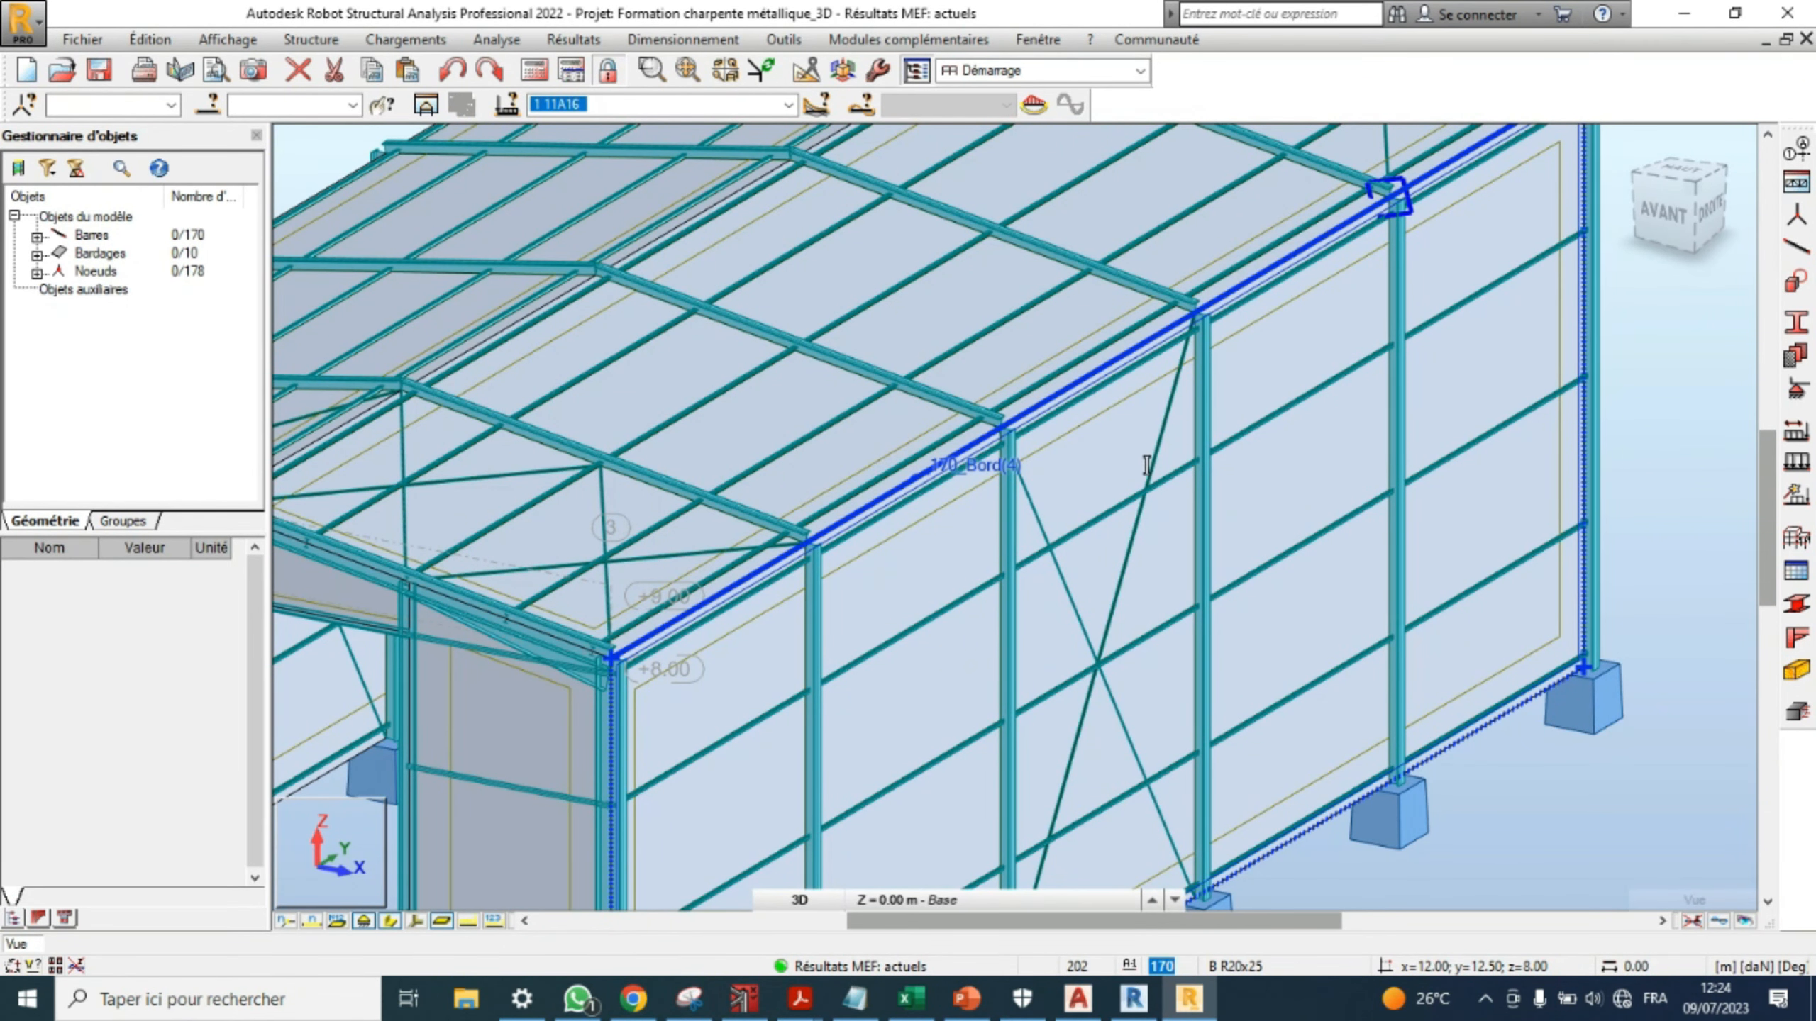
- Select eave node 21 together with the column (bar 12) and rafter (bar 14) that meet there
{"action": "left_click", "coordinate": [1680, 201]}
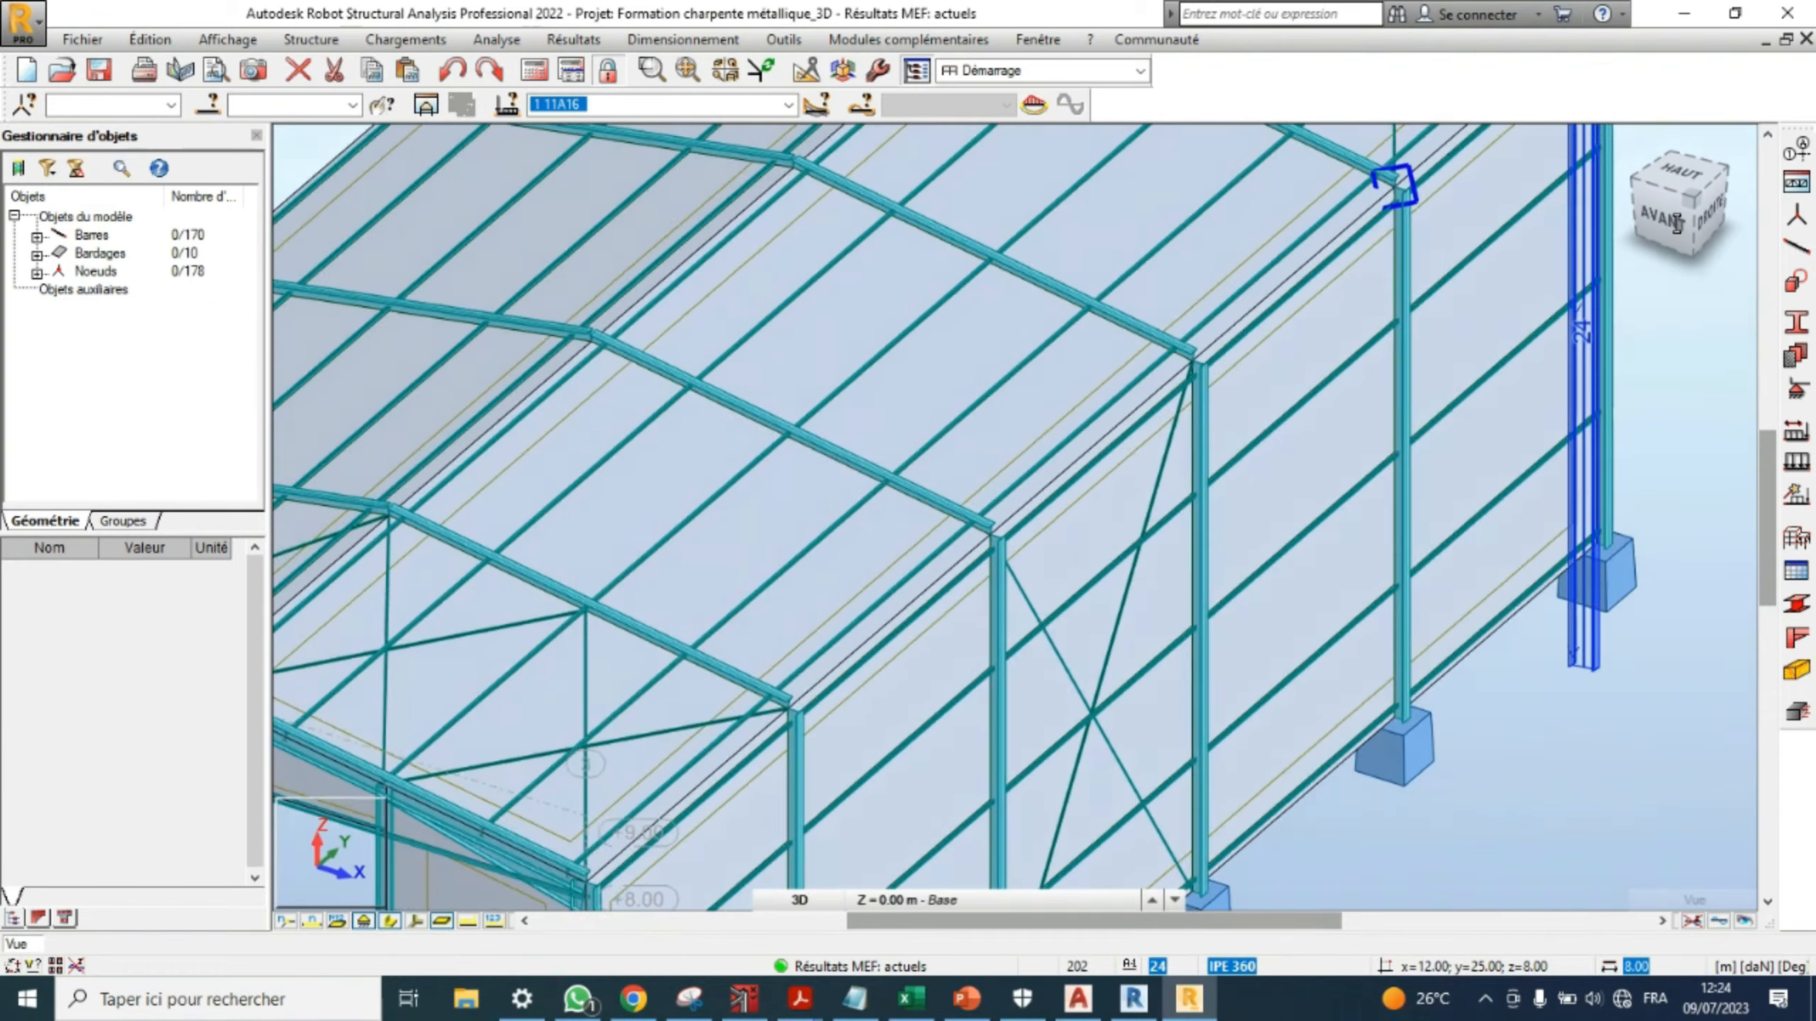
{"action": "scroll", "coordinate": [1016, 589], "scroll_direction": "up", "scroll_amount": 6}
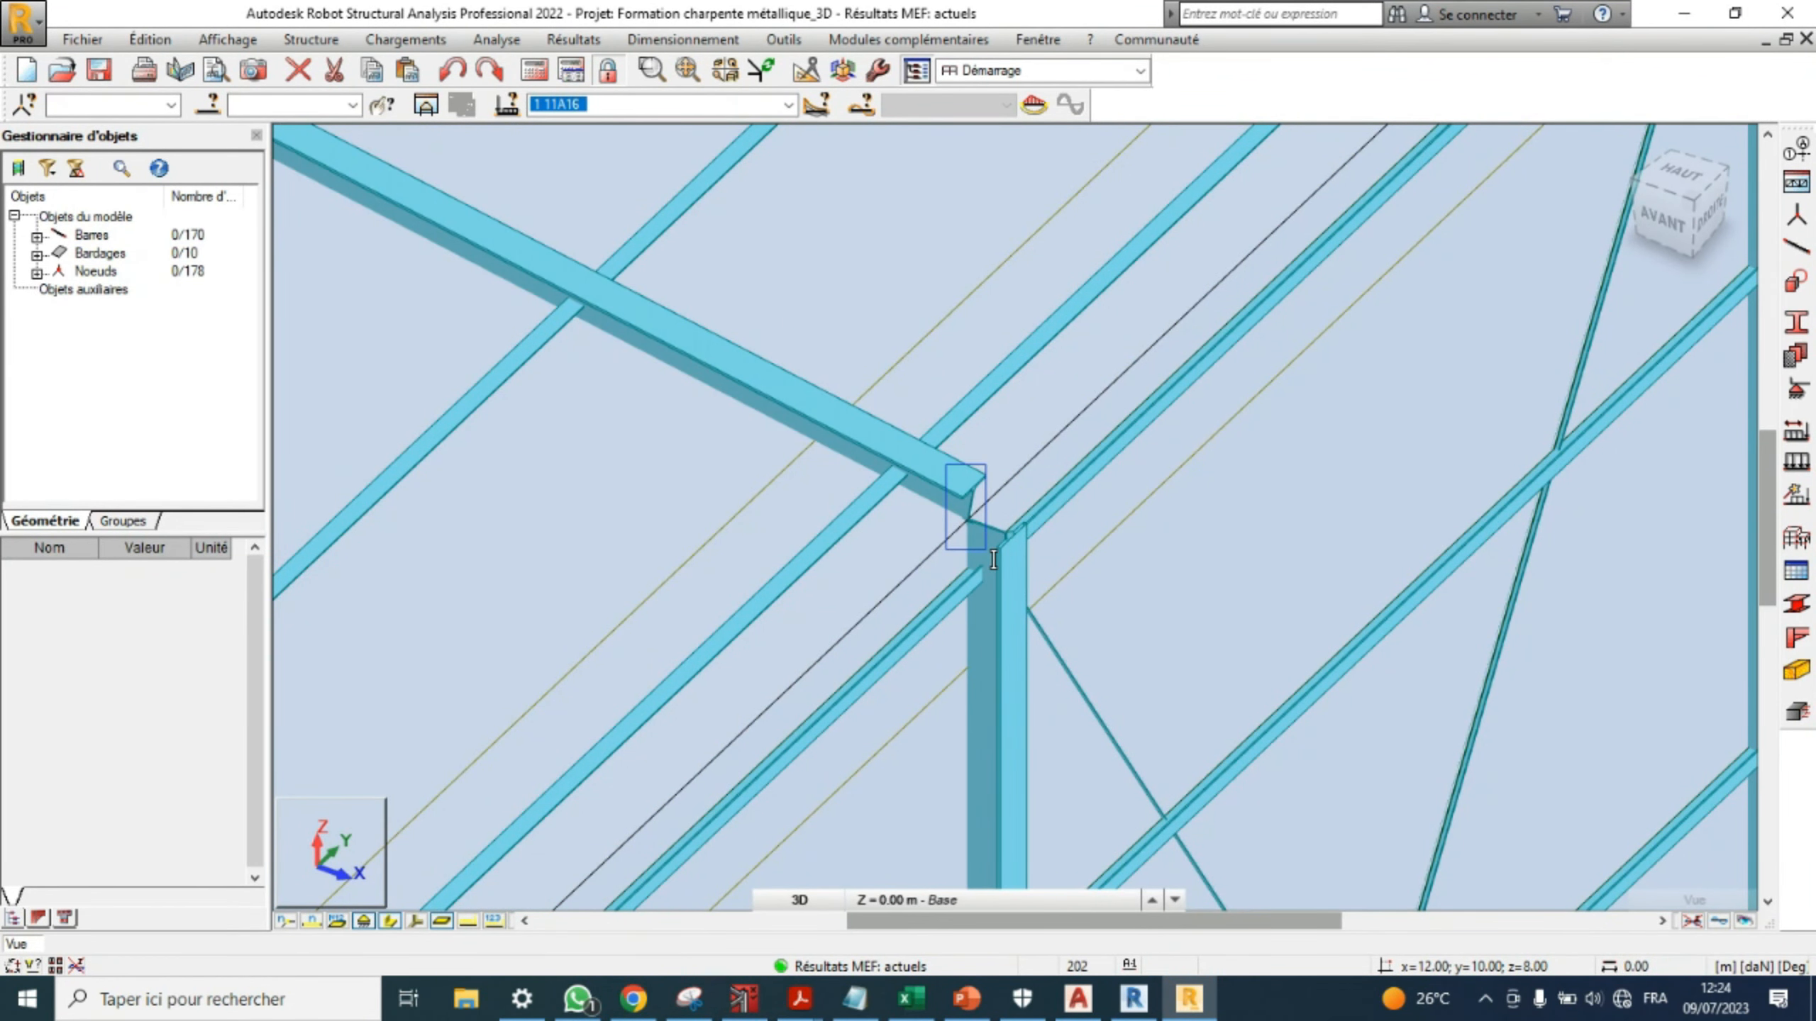
{"action": "left_click", "coordinate": [990, 548]}
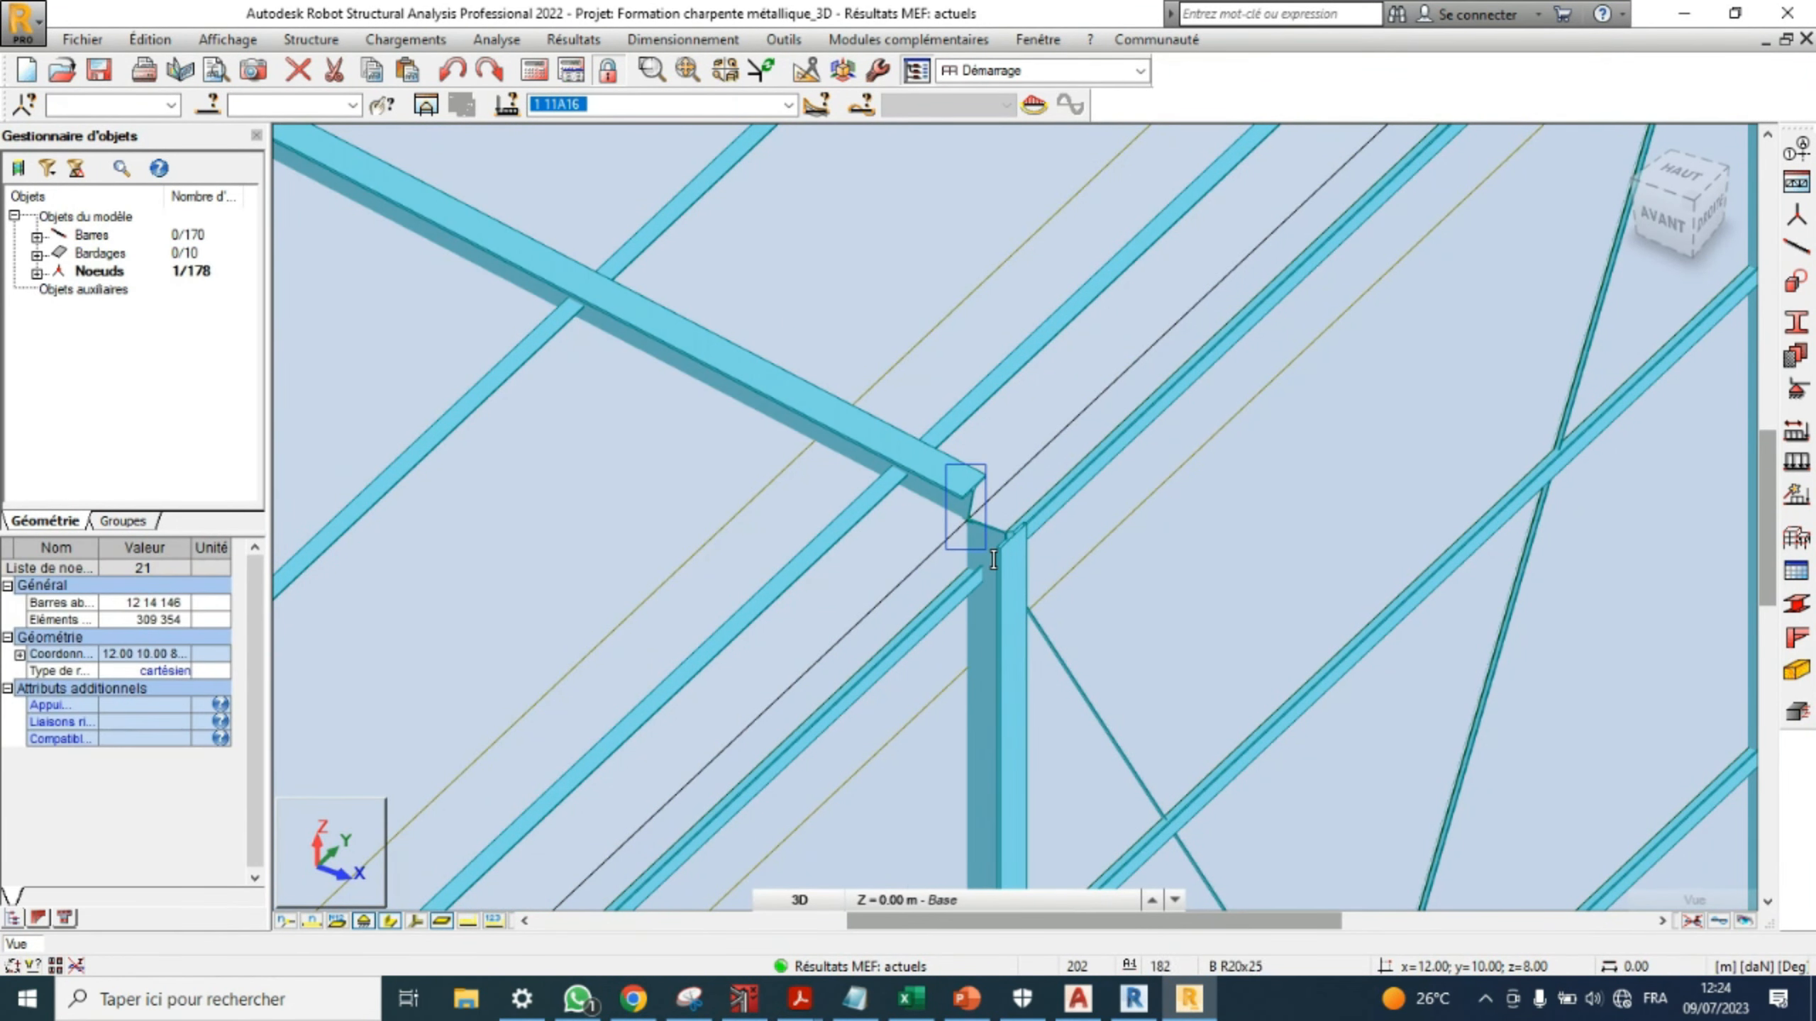
{"action": "left_click", "coordinate": [960, 481]}
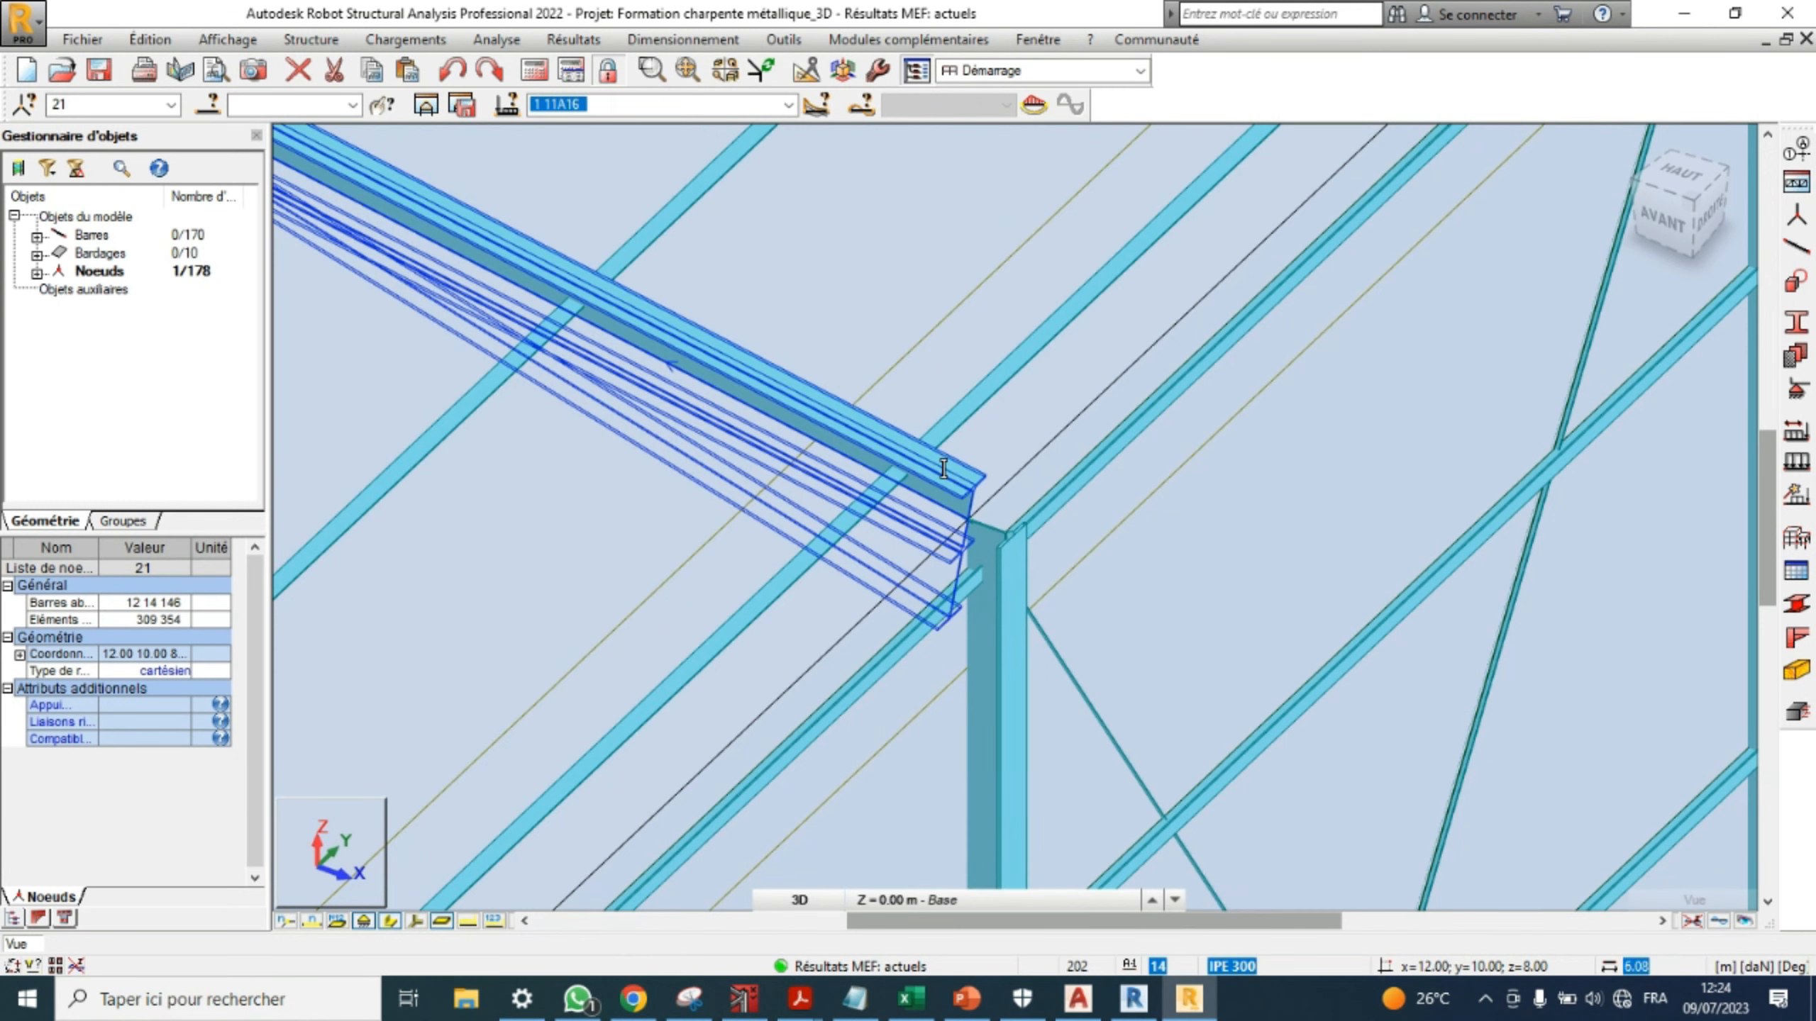
{"action": "left_click", "coordinate": [1015, 677]}
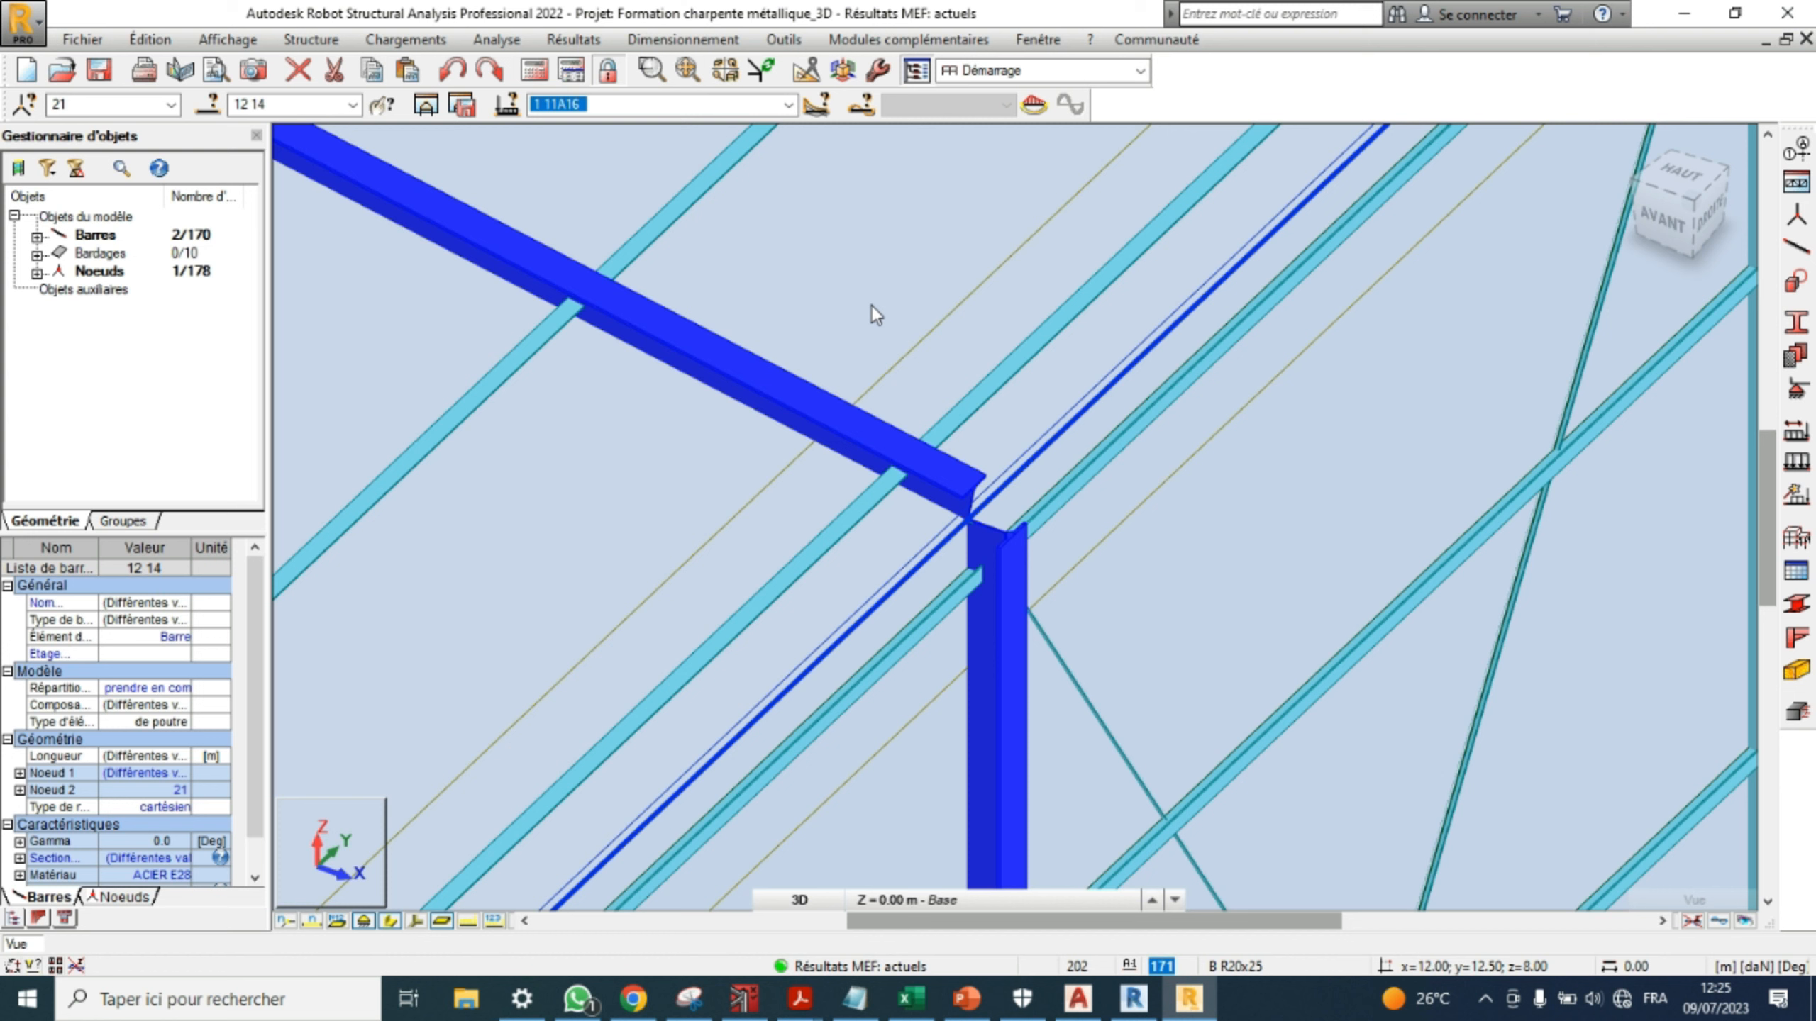
- Open steel connection design and create a new frame knee connection from the selected column, rafter and node
{"action": "left_click", "coordinate": [695, 41]}
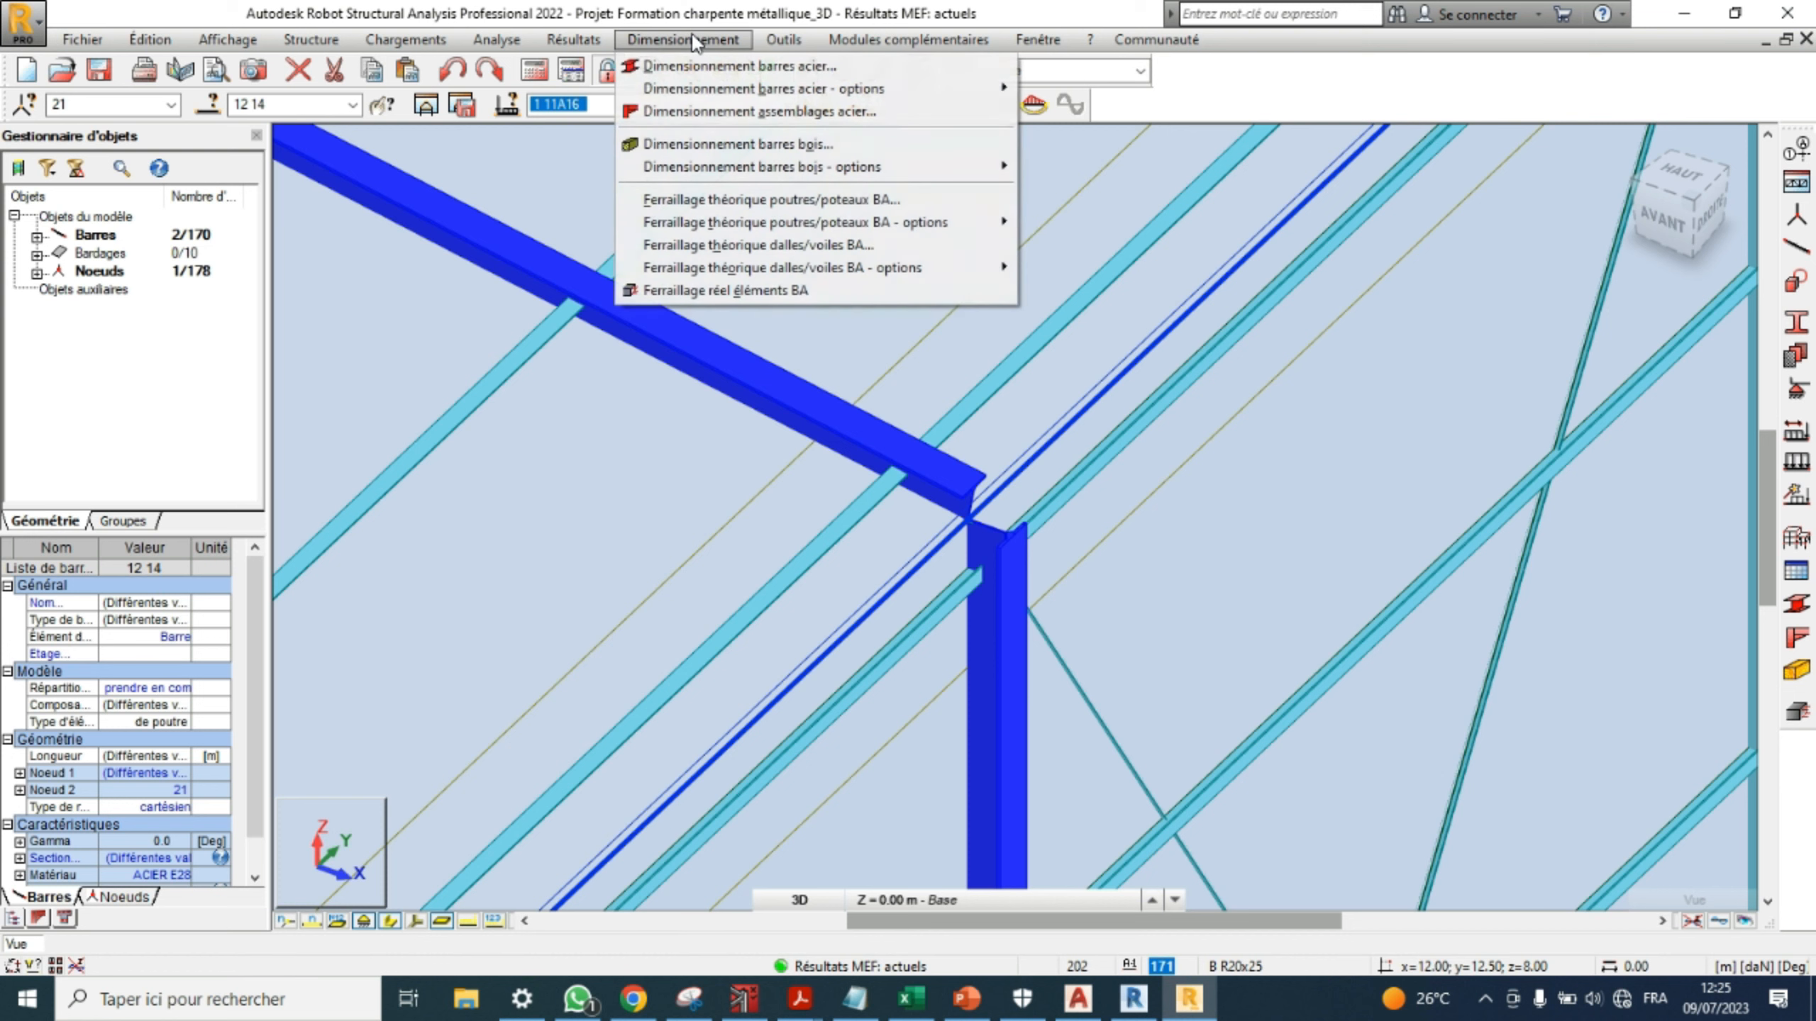
{"action": "left_click", "coordinate": [754, 111]}
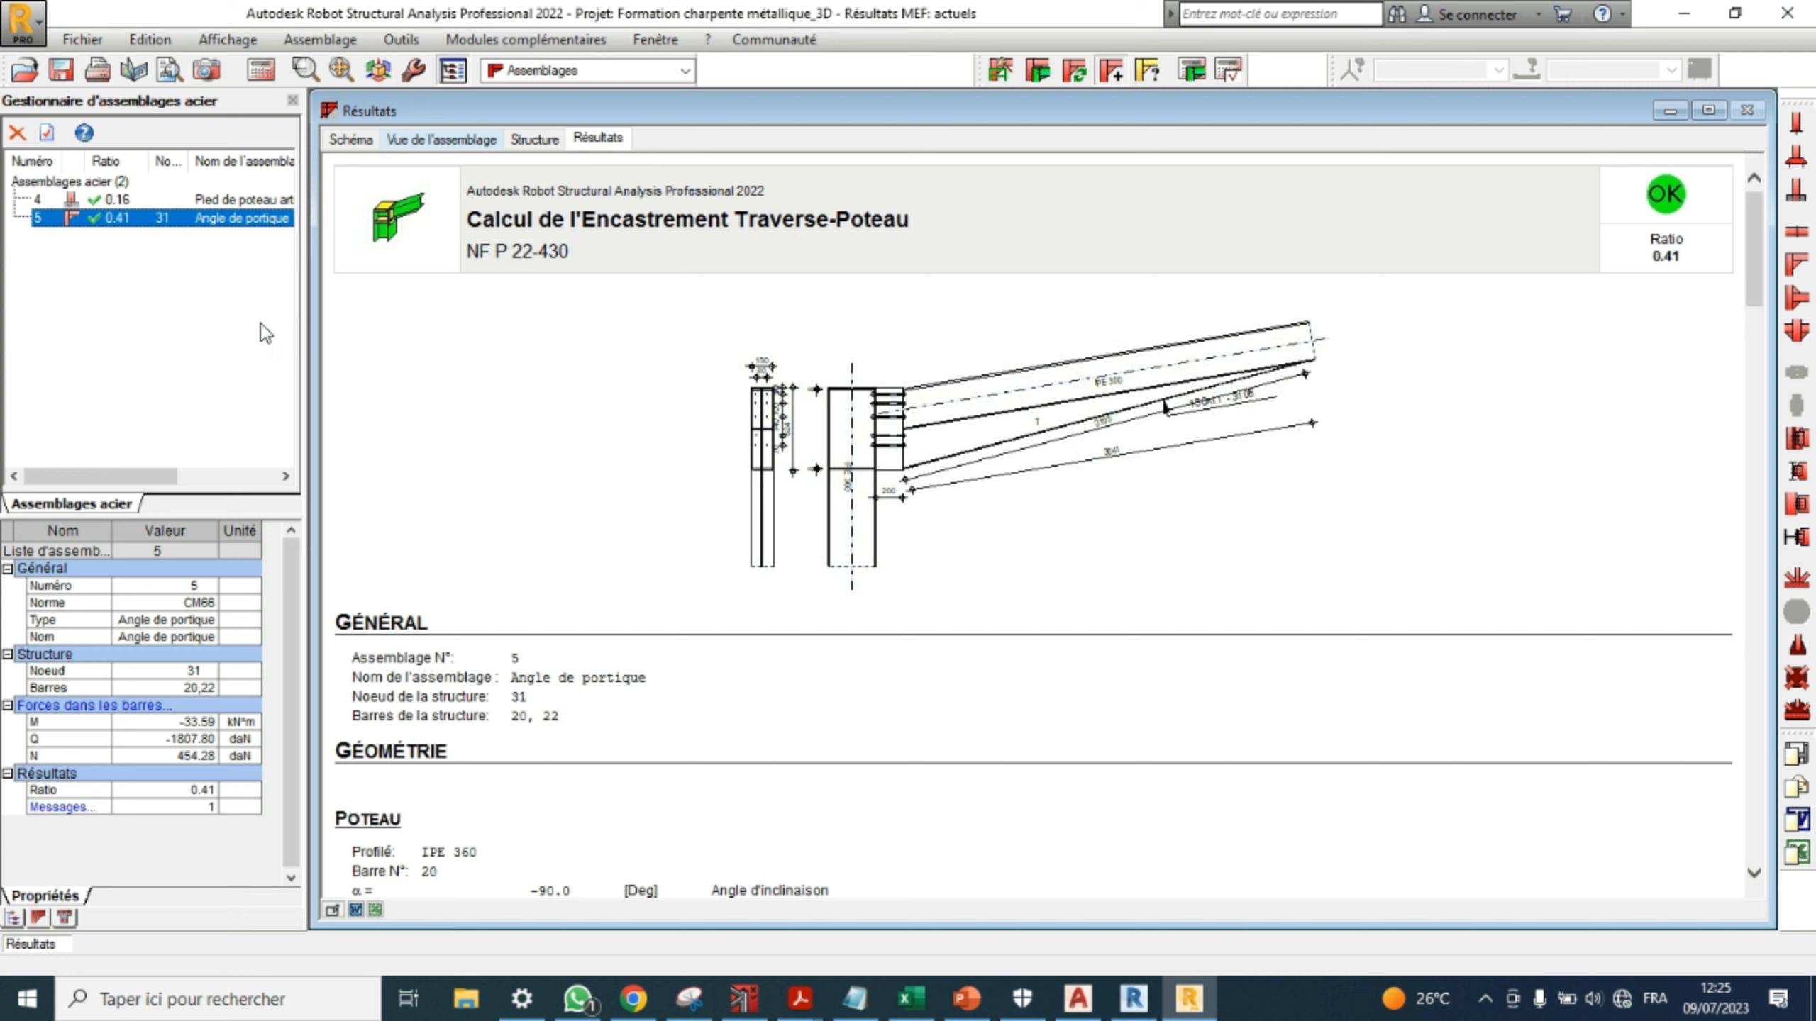
{"action": "left_click", "coordinate": [1000, 70]}
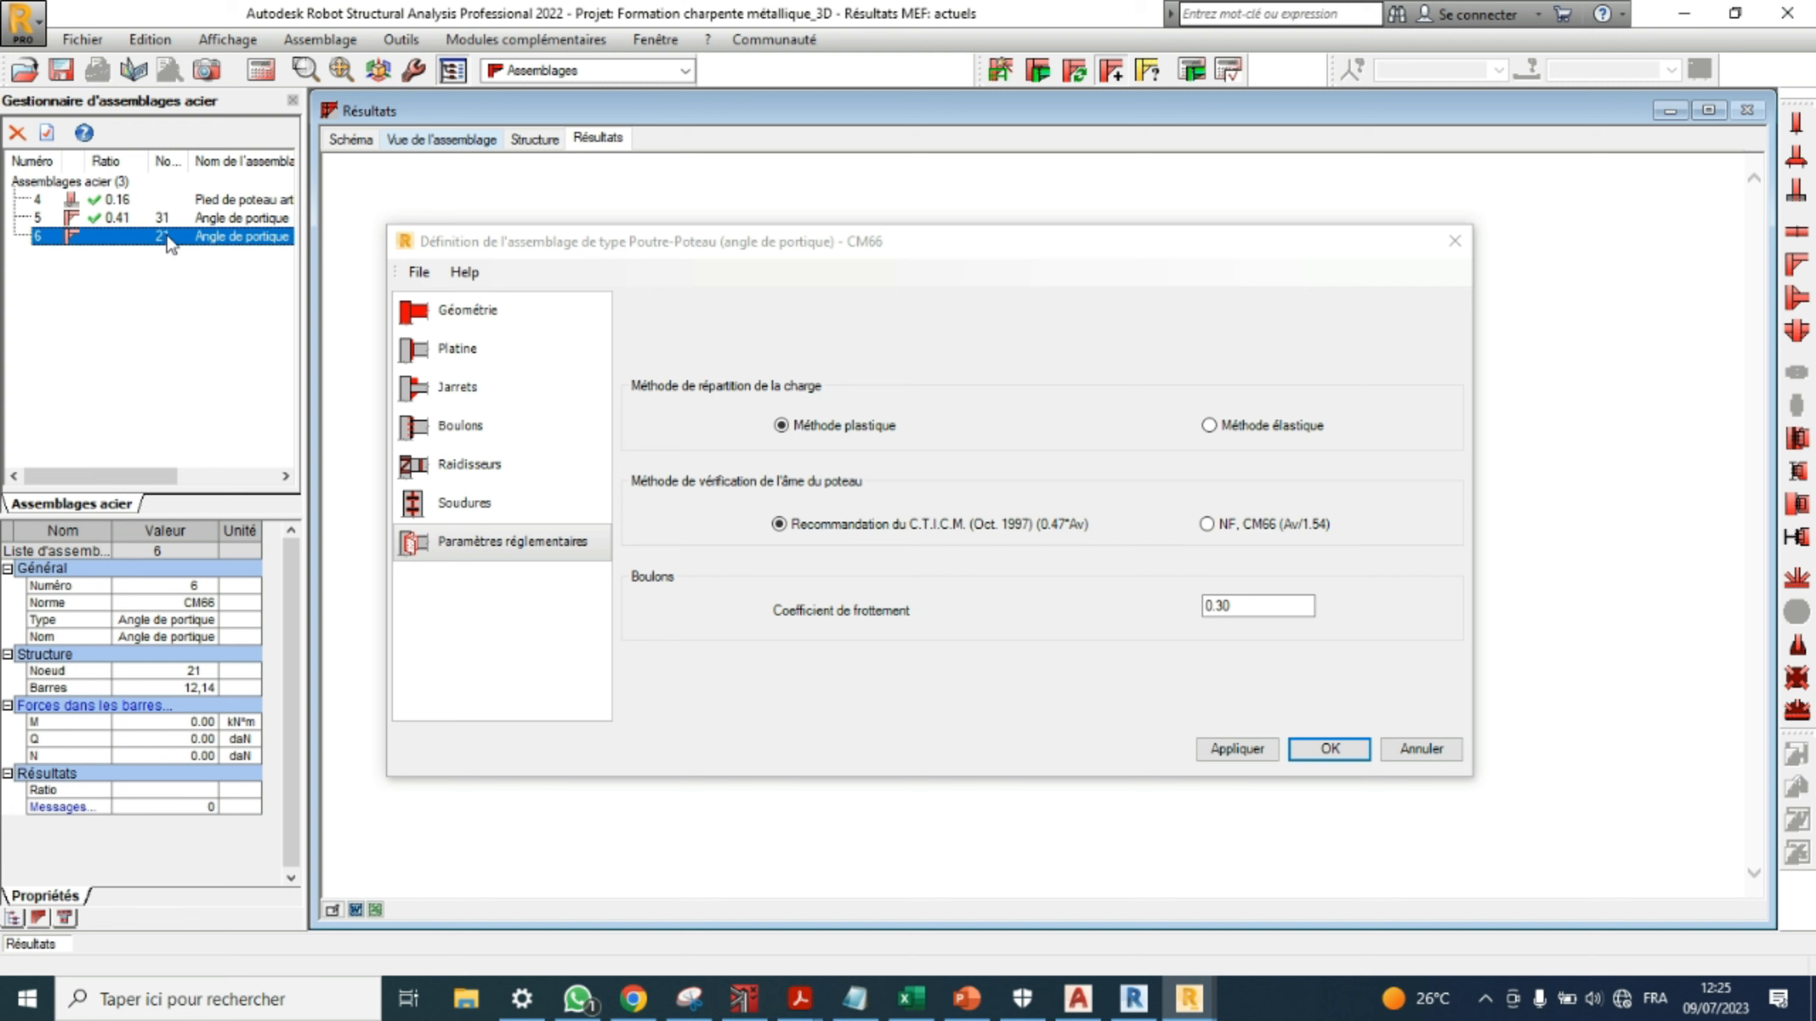
- In the connection's geometry settings, use the same material, ACIER E28, for all component elements
{"action": "left_click", "coordinate": [498, 314]}
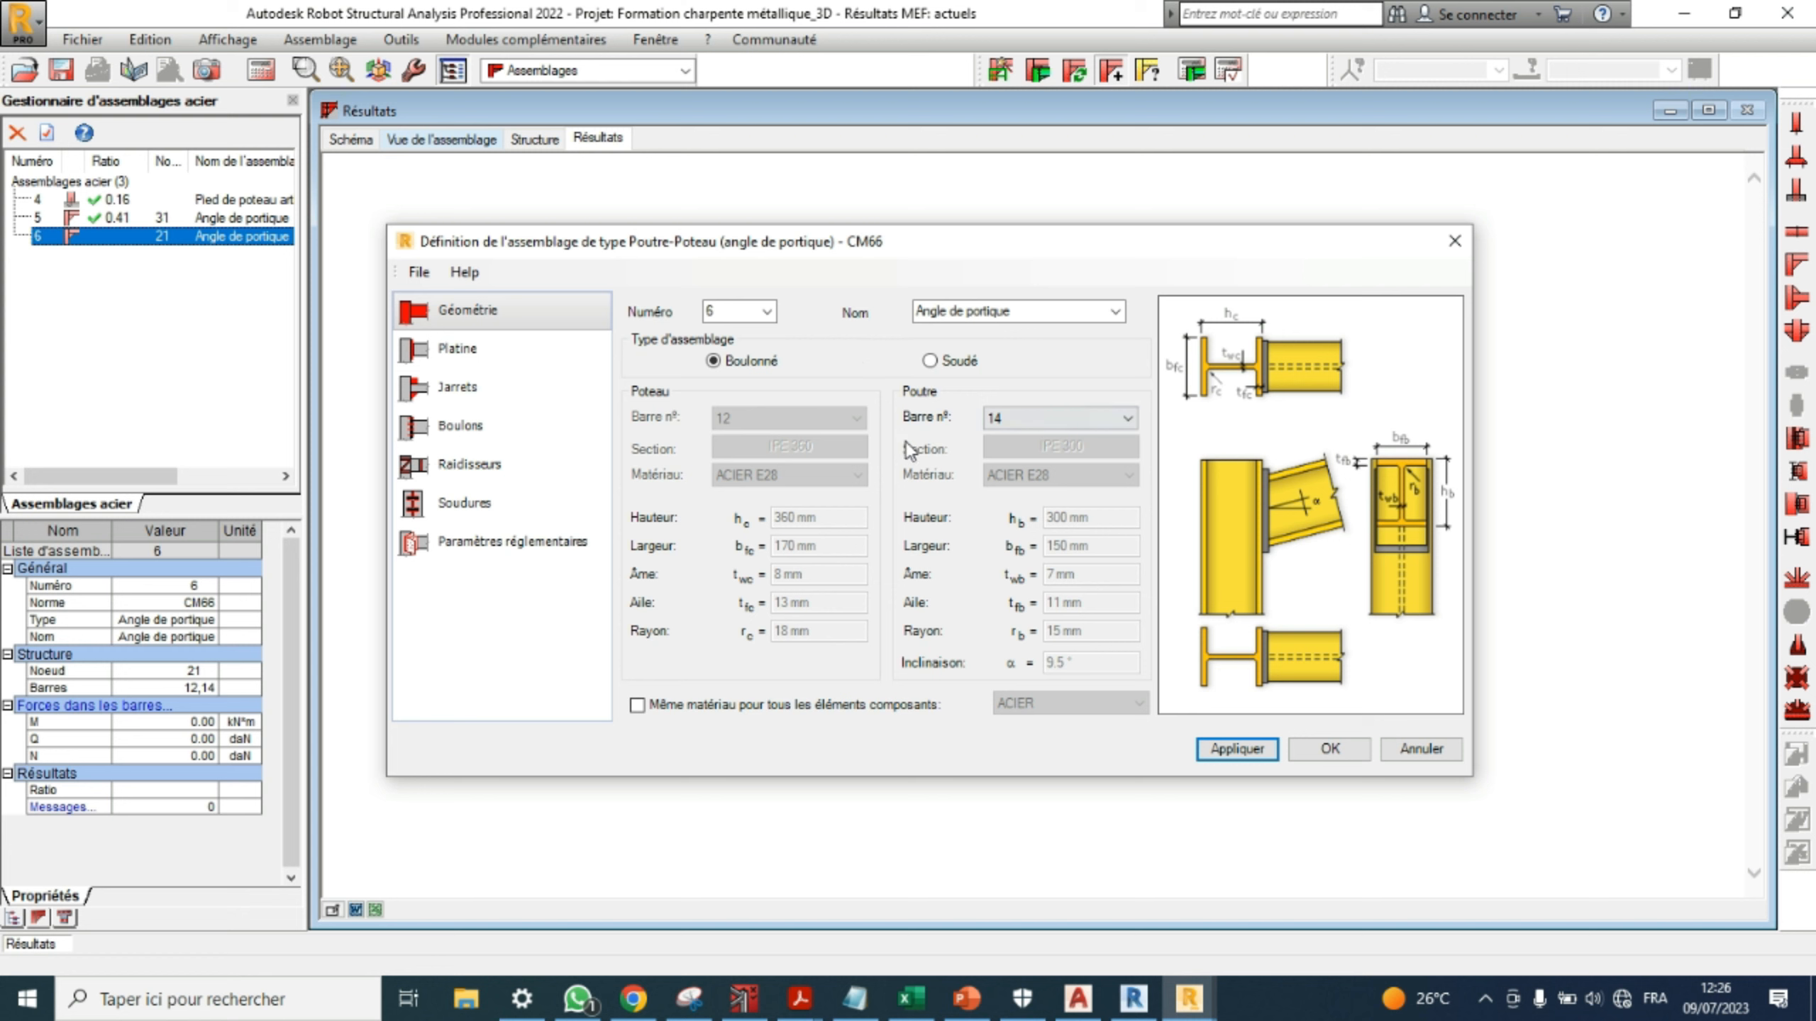
{"action": "left_click", "coordinate": [637, 704]}
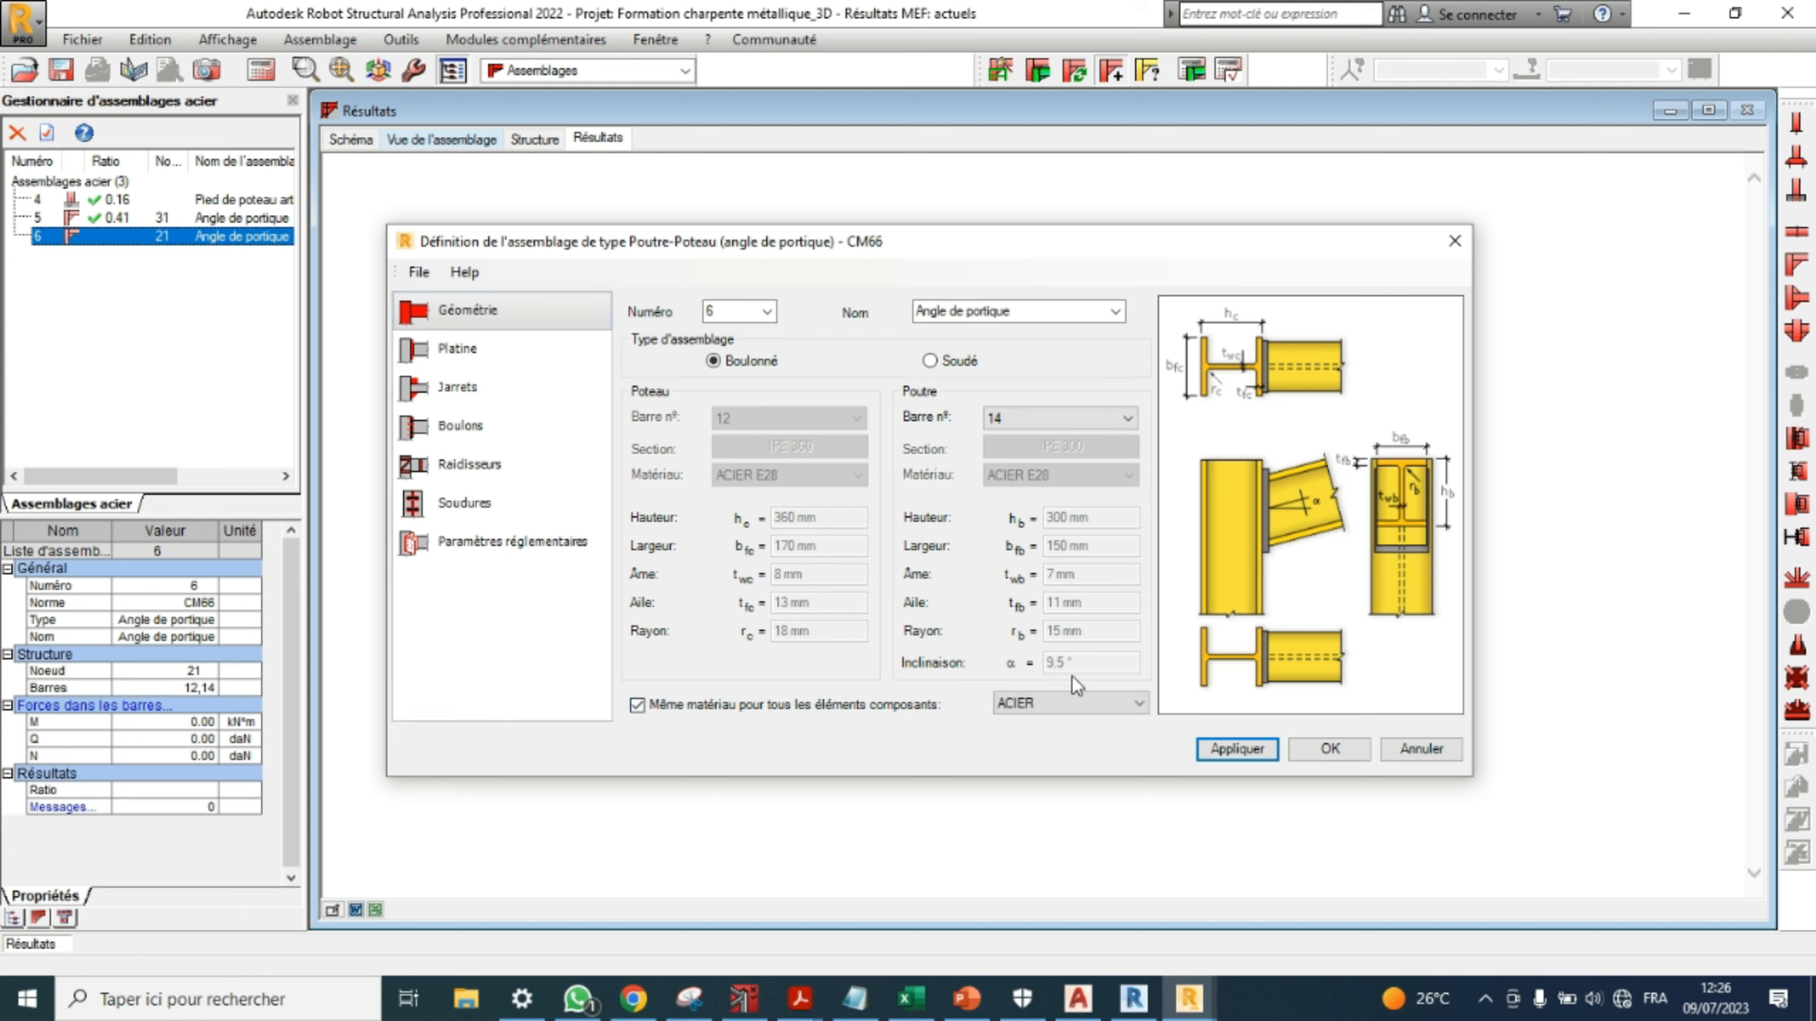
{"action": "left_click", "coordinate": [1091, 693]}
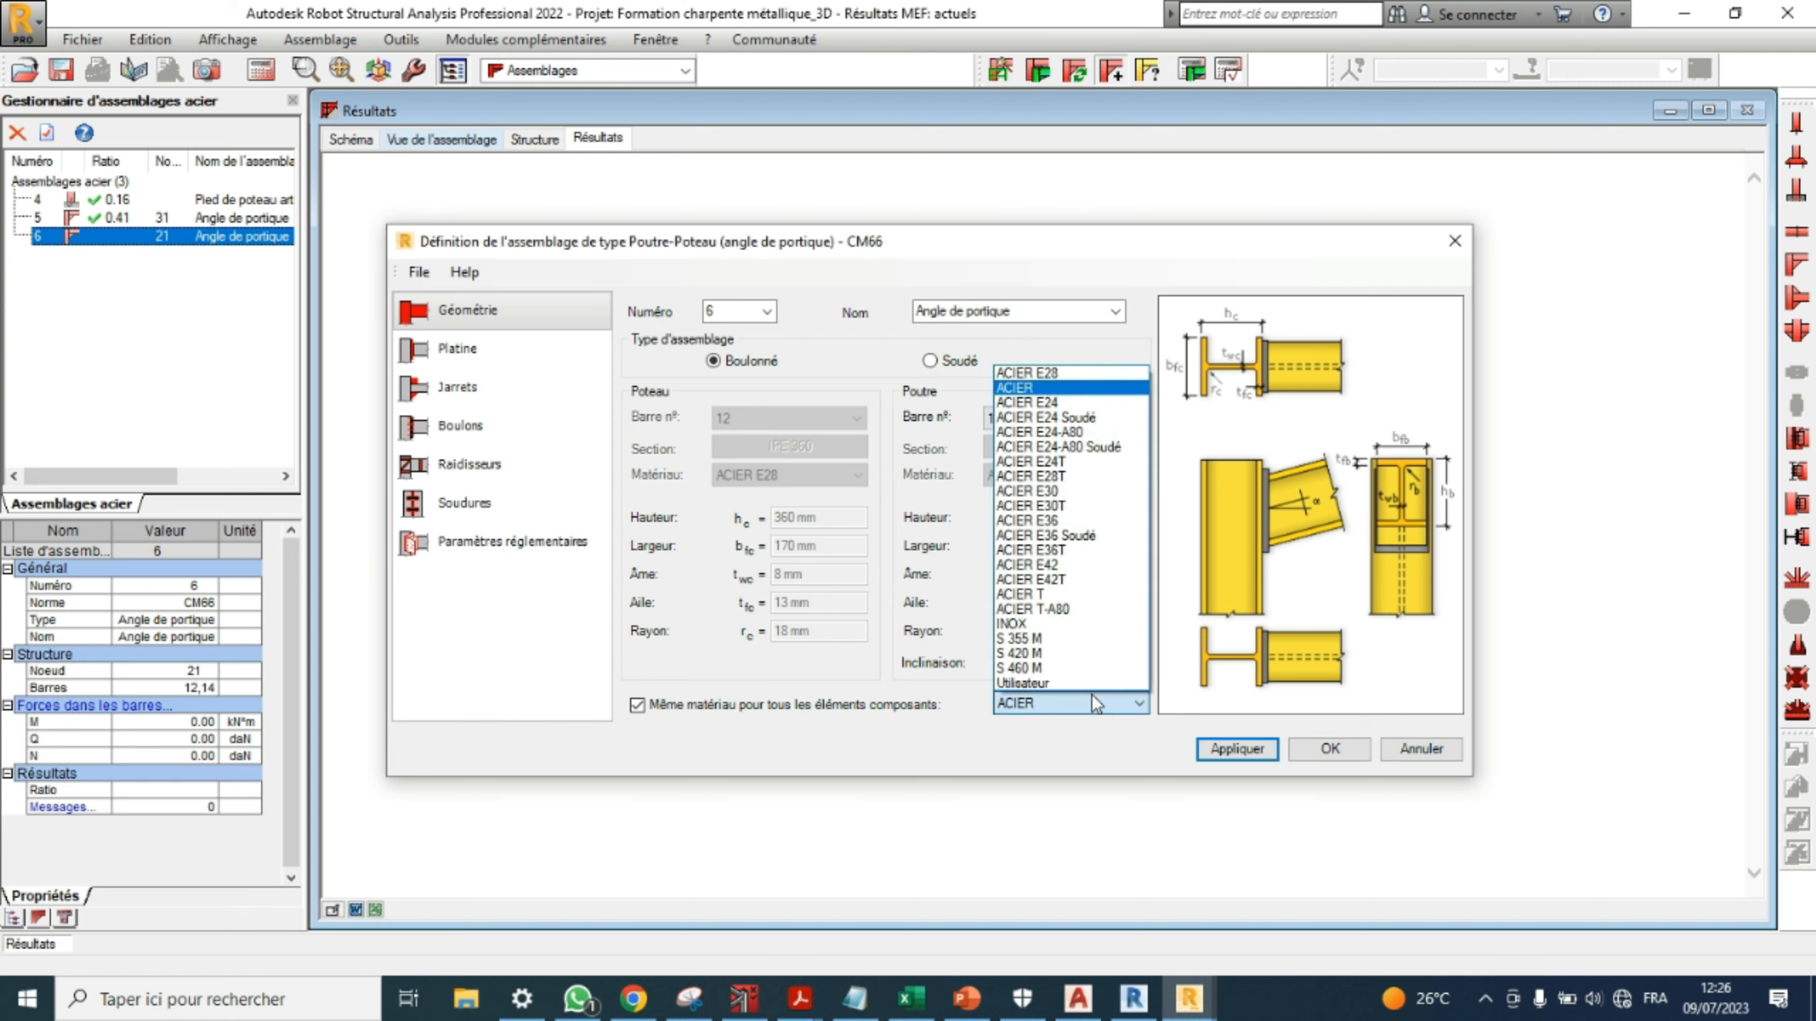
{"action": "left_click", "coordinate": [1079, 362]}
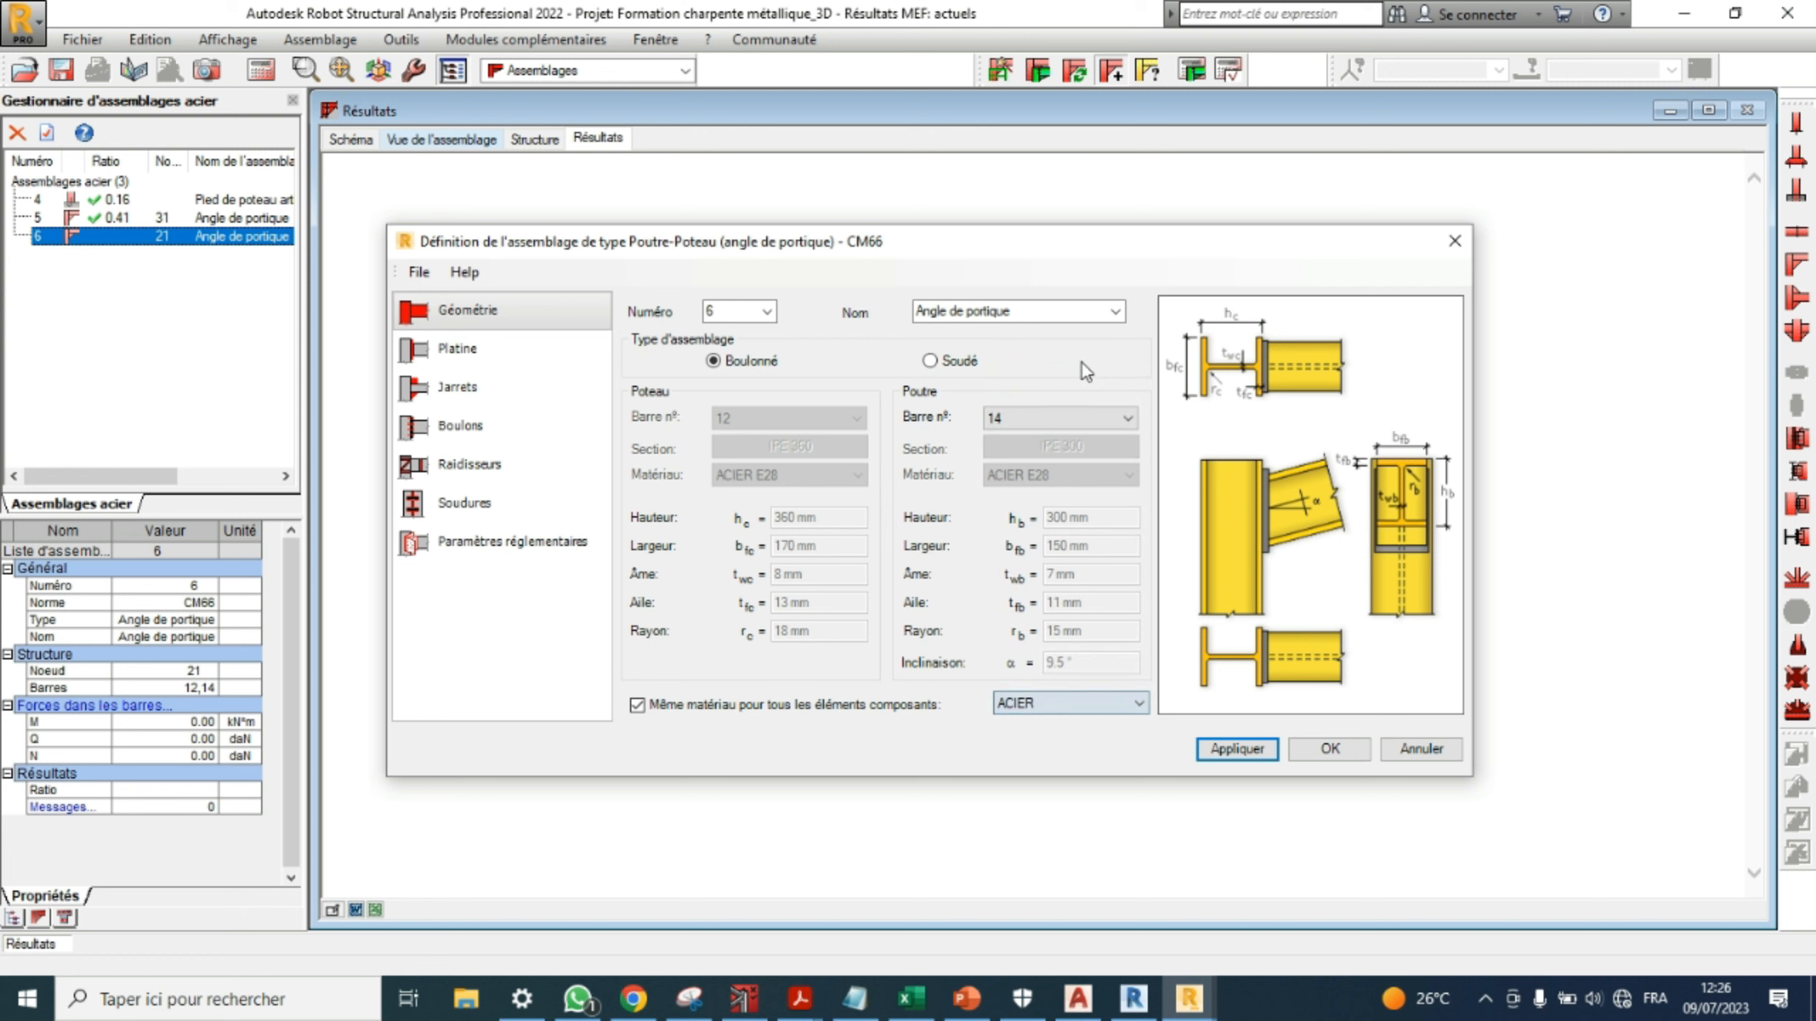
{"action": "left_click", "coordinate": [1056, 706]}
{"action": "left_click", "coordinate": [1092, 412]}
- Define the end plate with a height of 614 mm, upper projection e_pu of 10 mm and lower projection e_pd of 0 mm
{"action": "left_click", "coordinate": [486, 372]}
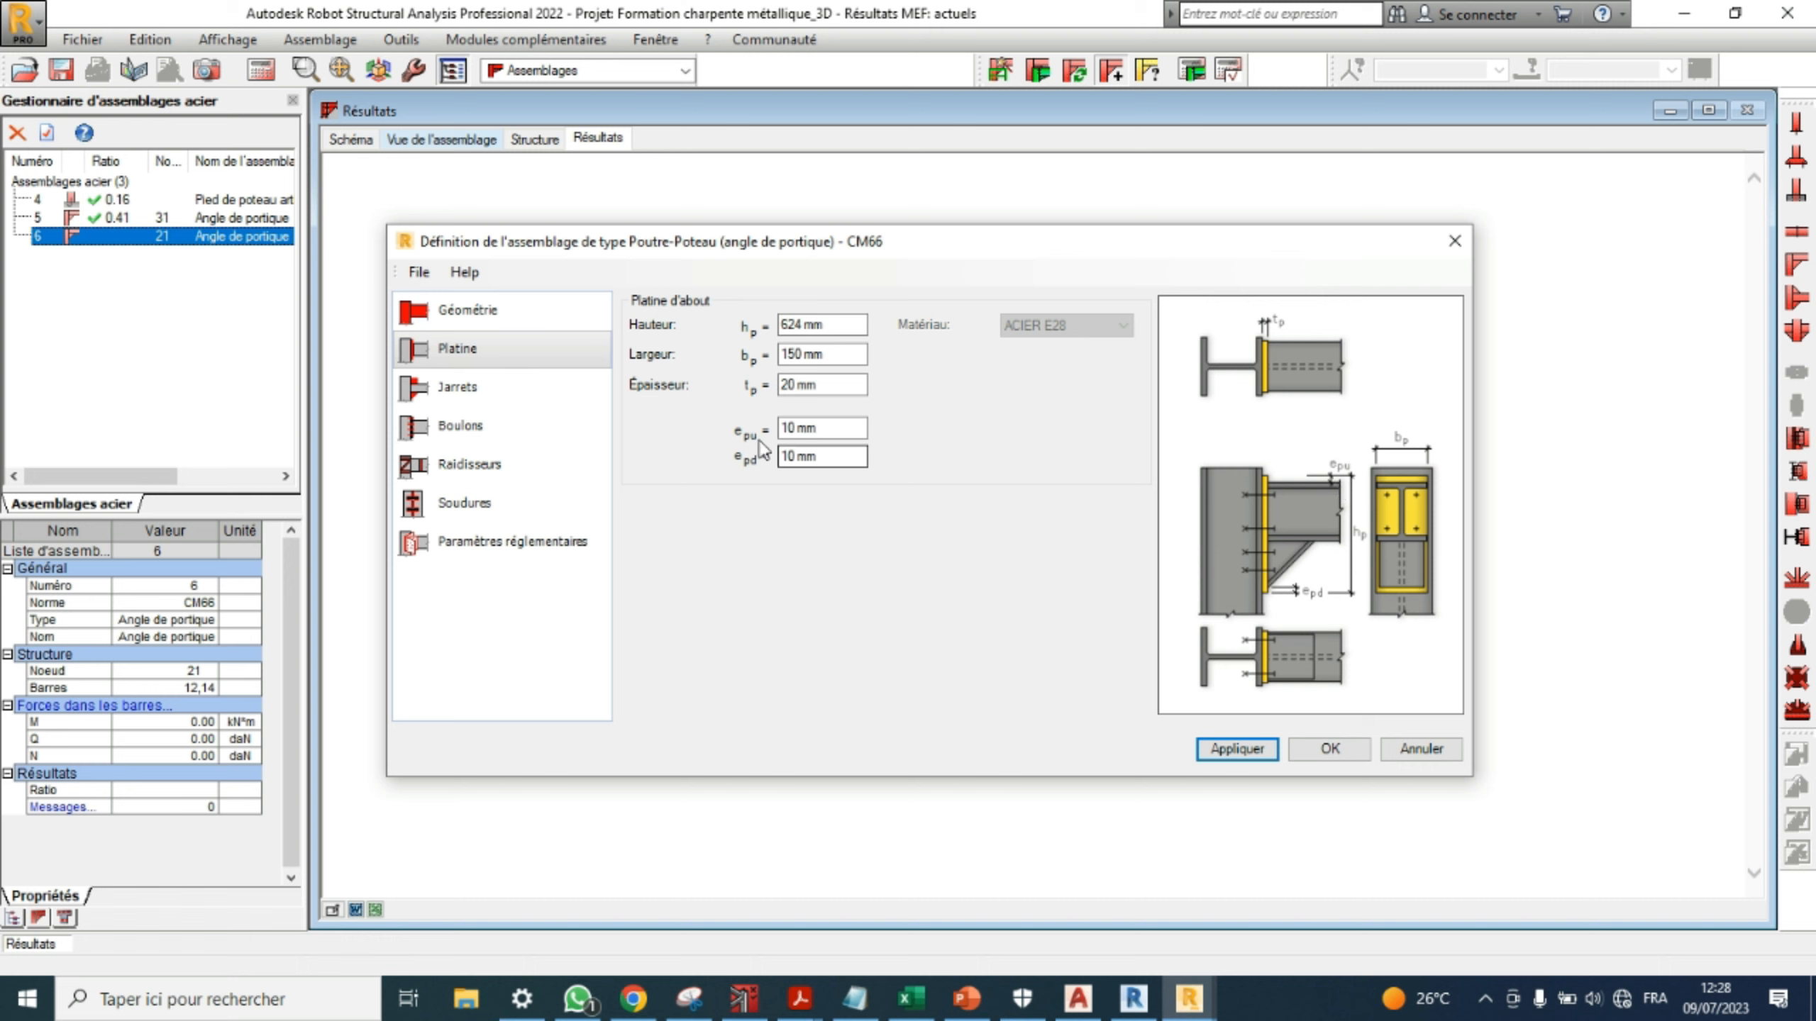
{"action": "left_click", "coordinate": [790, 429]}
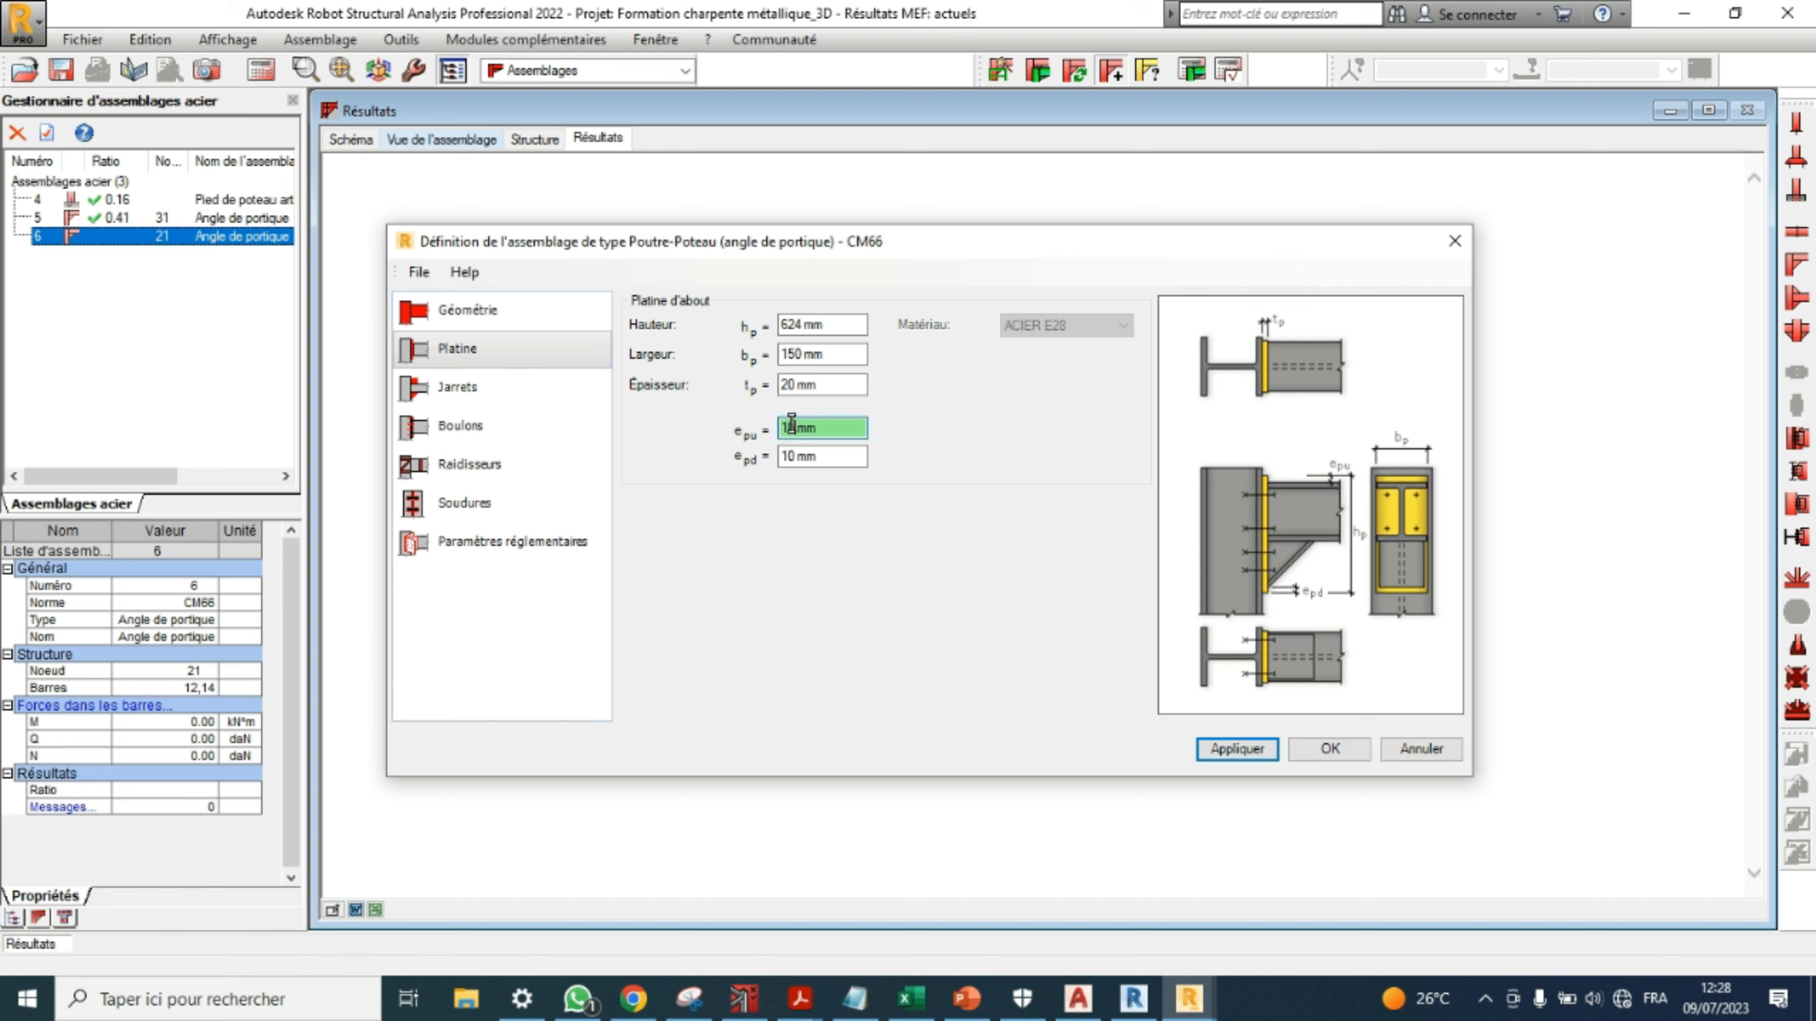
{"action": "left_click_drag", "start_coordinate": [794, 424], "coordinate": [785, 424]}
{"action": "type", "text": "2"}
{"action": "key", "text": "Return"}
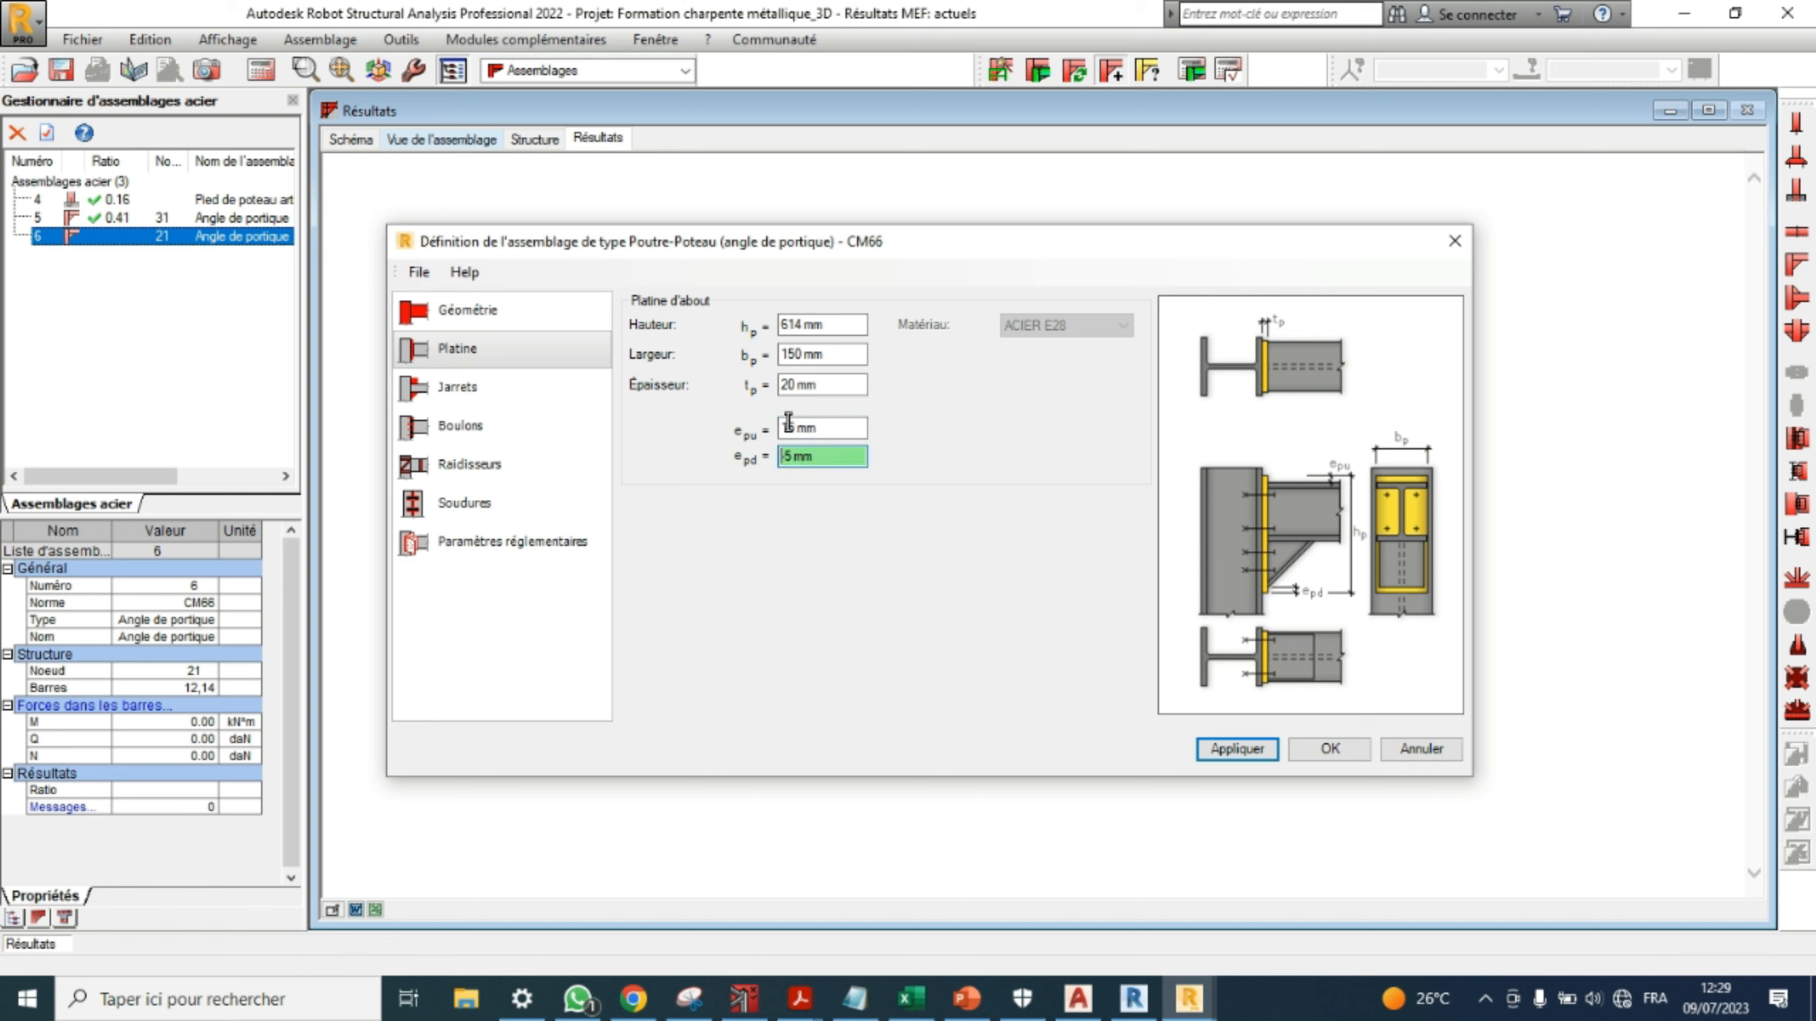
{"action": "double_click", "coordinate": [787, 427]}
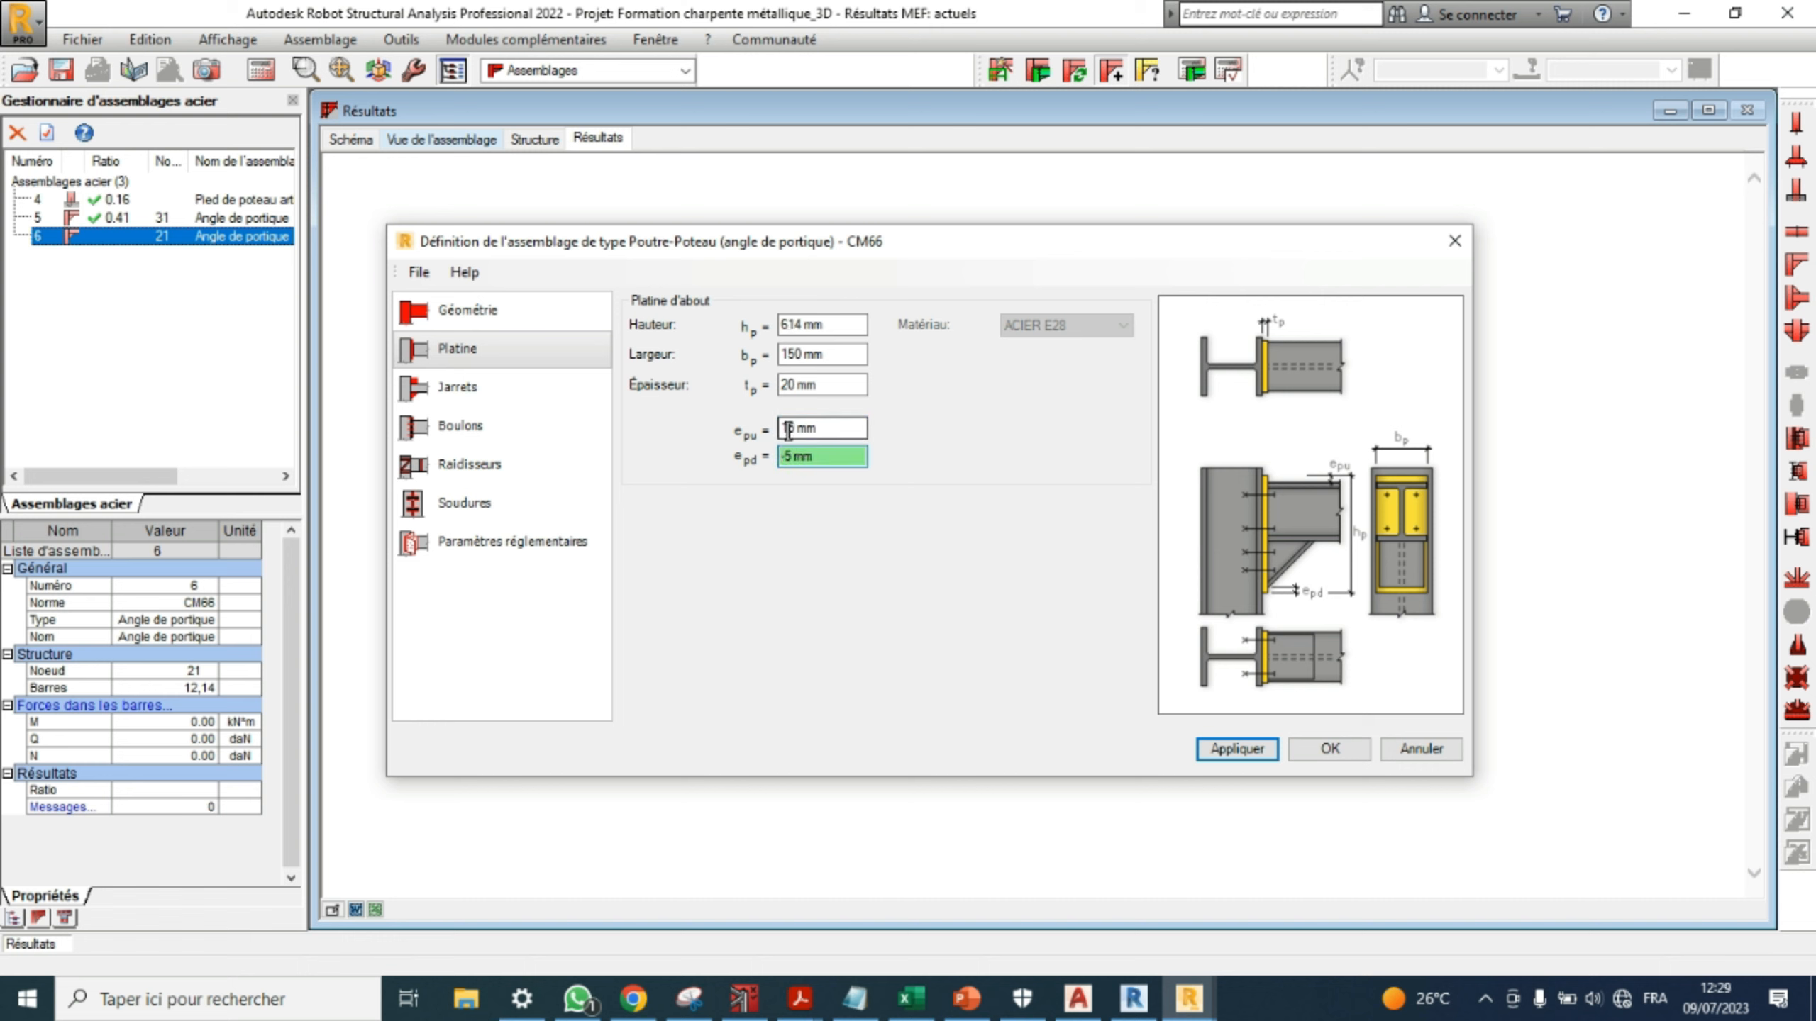
{"action": "type", "text": "10"}
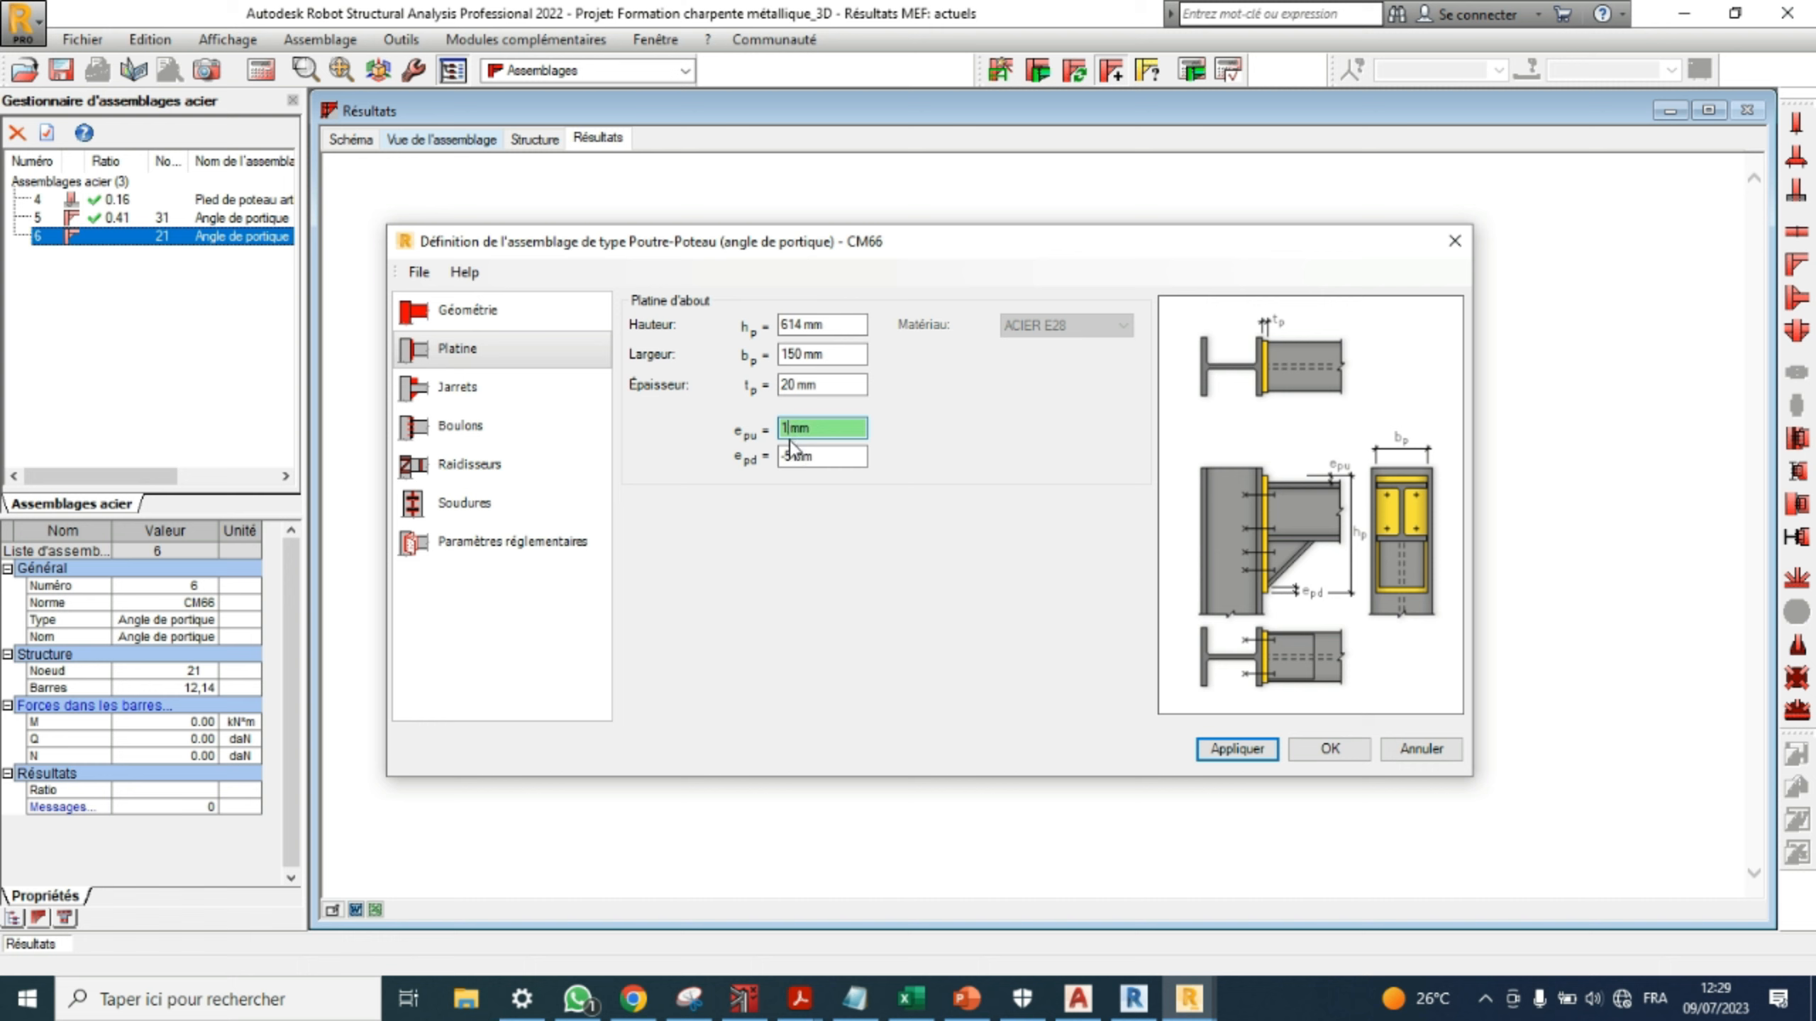
{"action": "key", "text": "BackSpace"}
{"action": "type", "text": "0"}
{"action": "key", "text": "Return"}
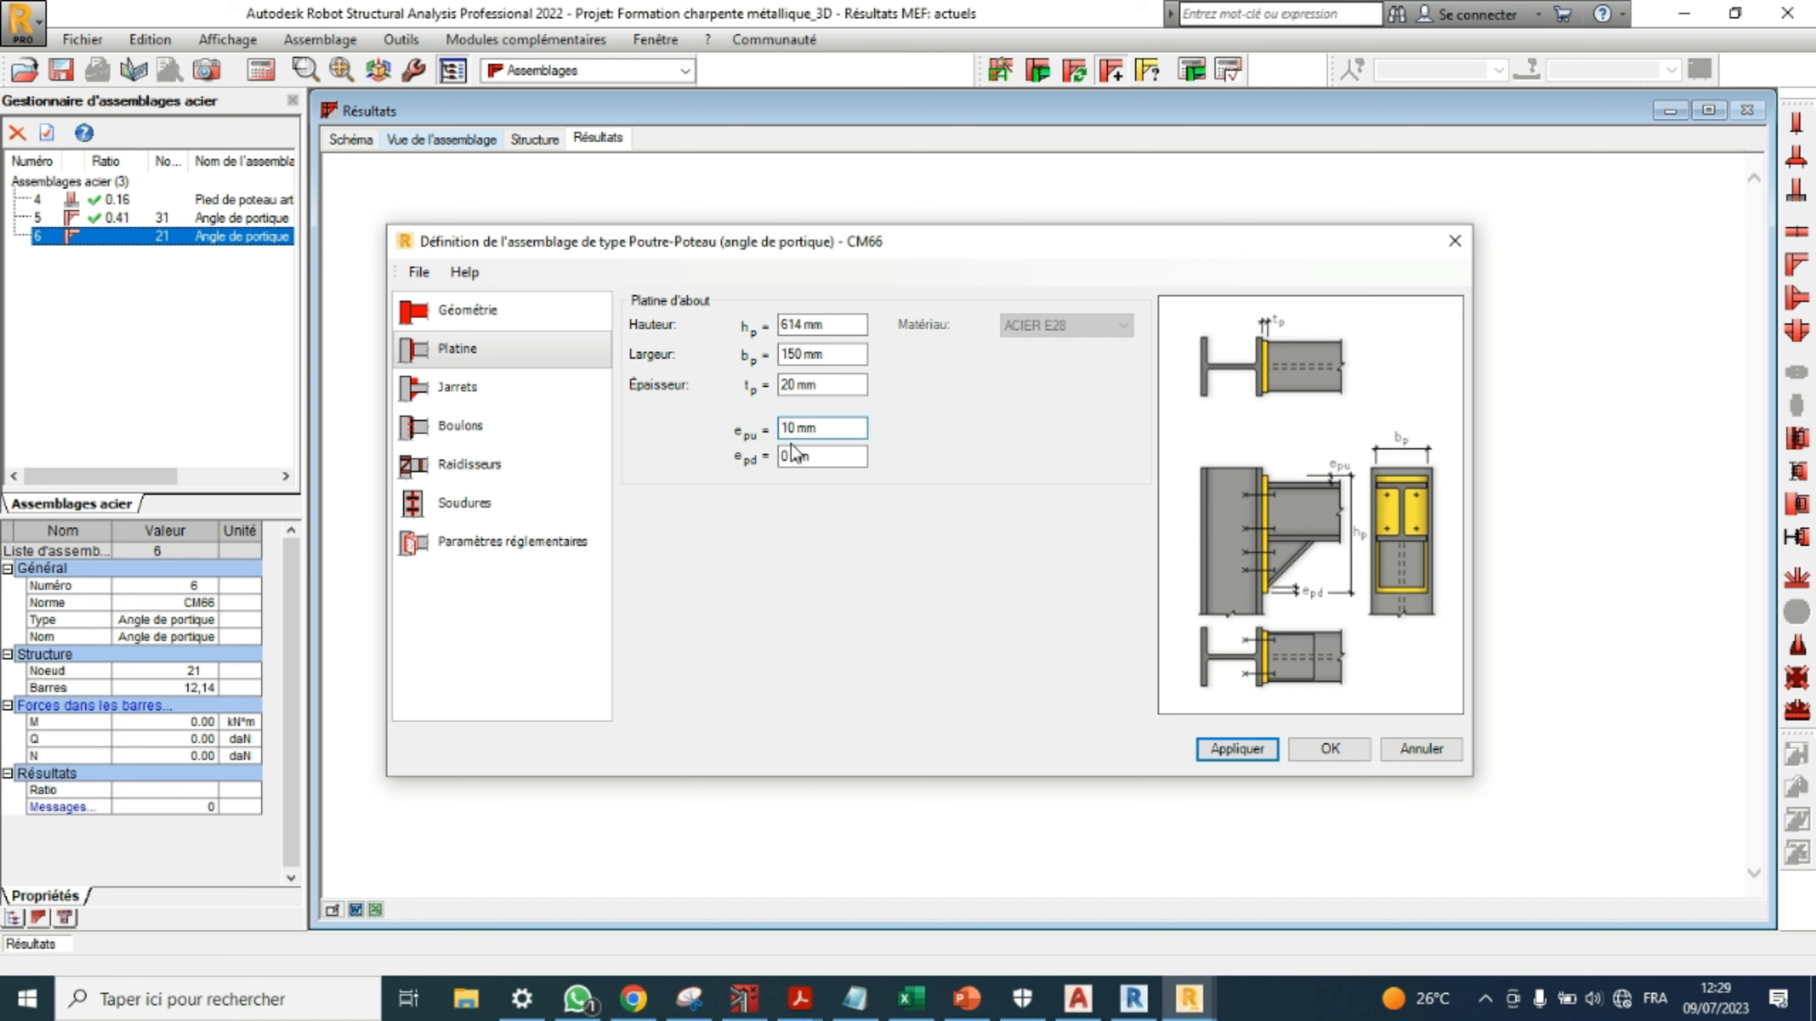
- Try an upper projection e_pu of 15 mm and a lower projection e_pd of -5 mm for the end plate
{"action": "double_click", "coordinate": [795, 427]}
{"action": "left_click", "coordinate": [793, 427]}
{"action": "key", "text": "BackSpace"}
{"action": "type", "text": "5"}
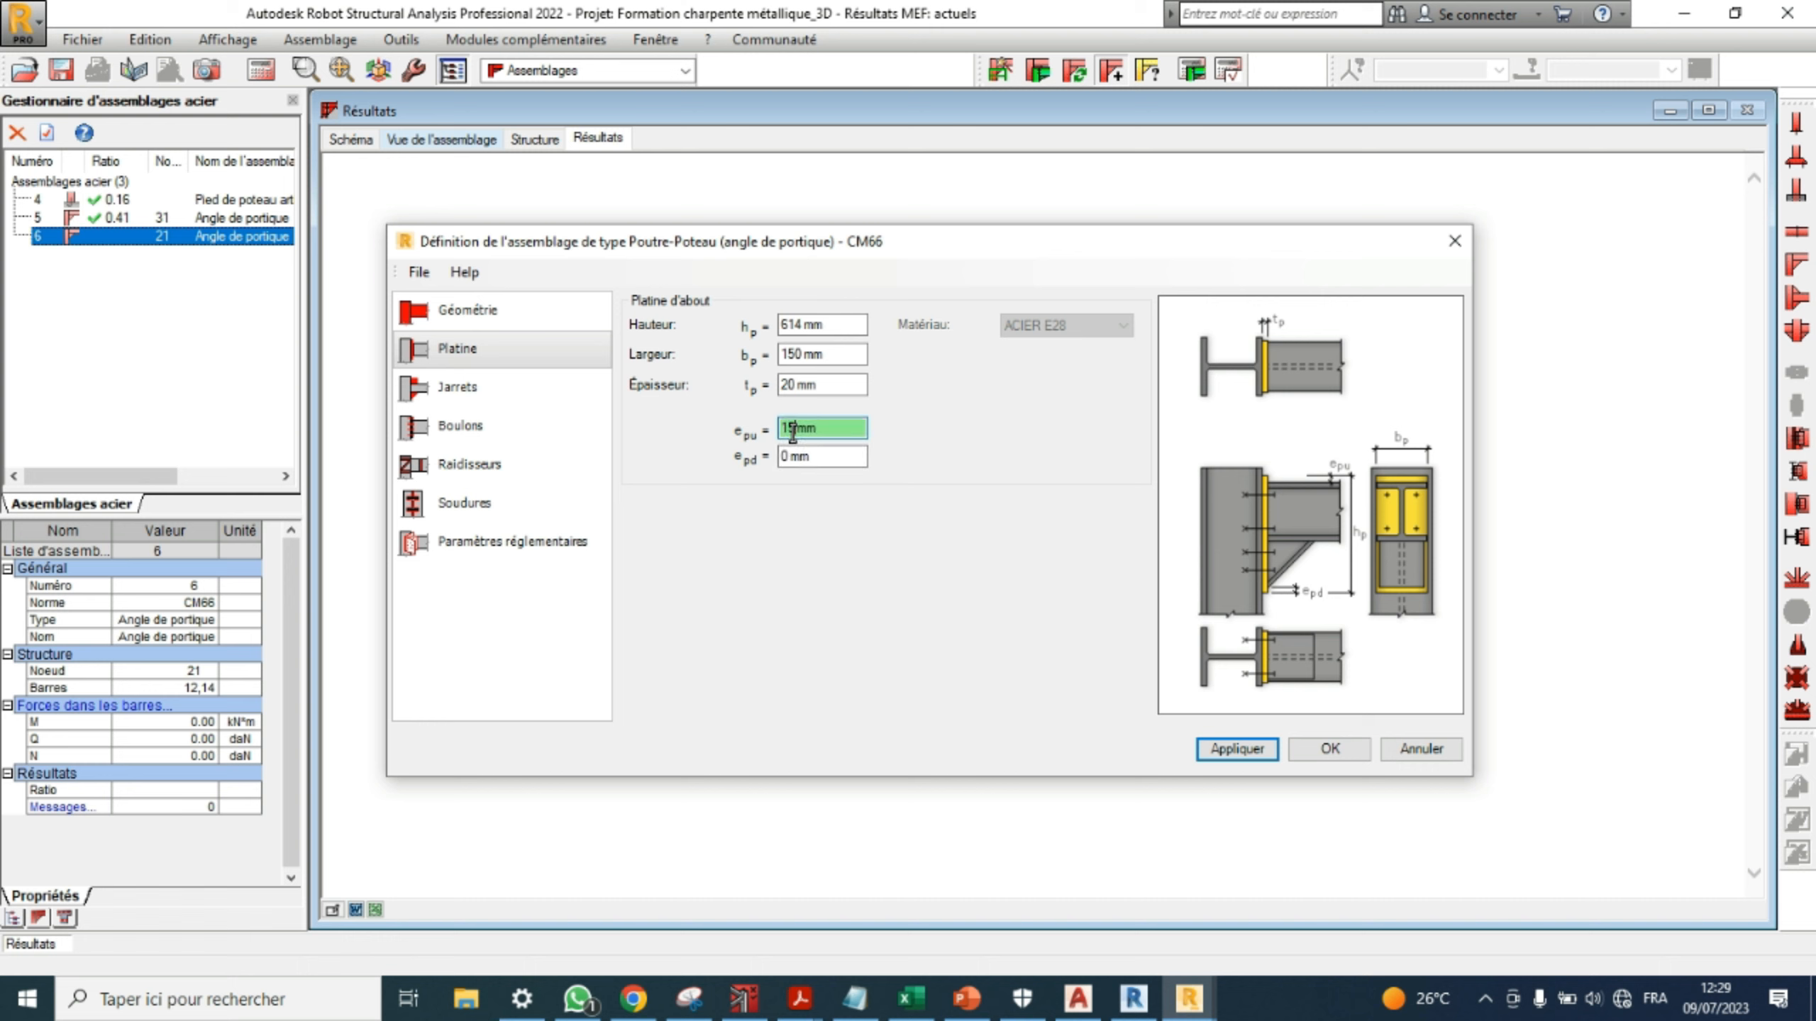
{"action": "left_click", "coordinate": [791, 456]}
{"action": "key", "text": "BackSpace"}
{"action": "type", "text": "-5"}
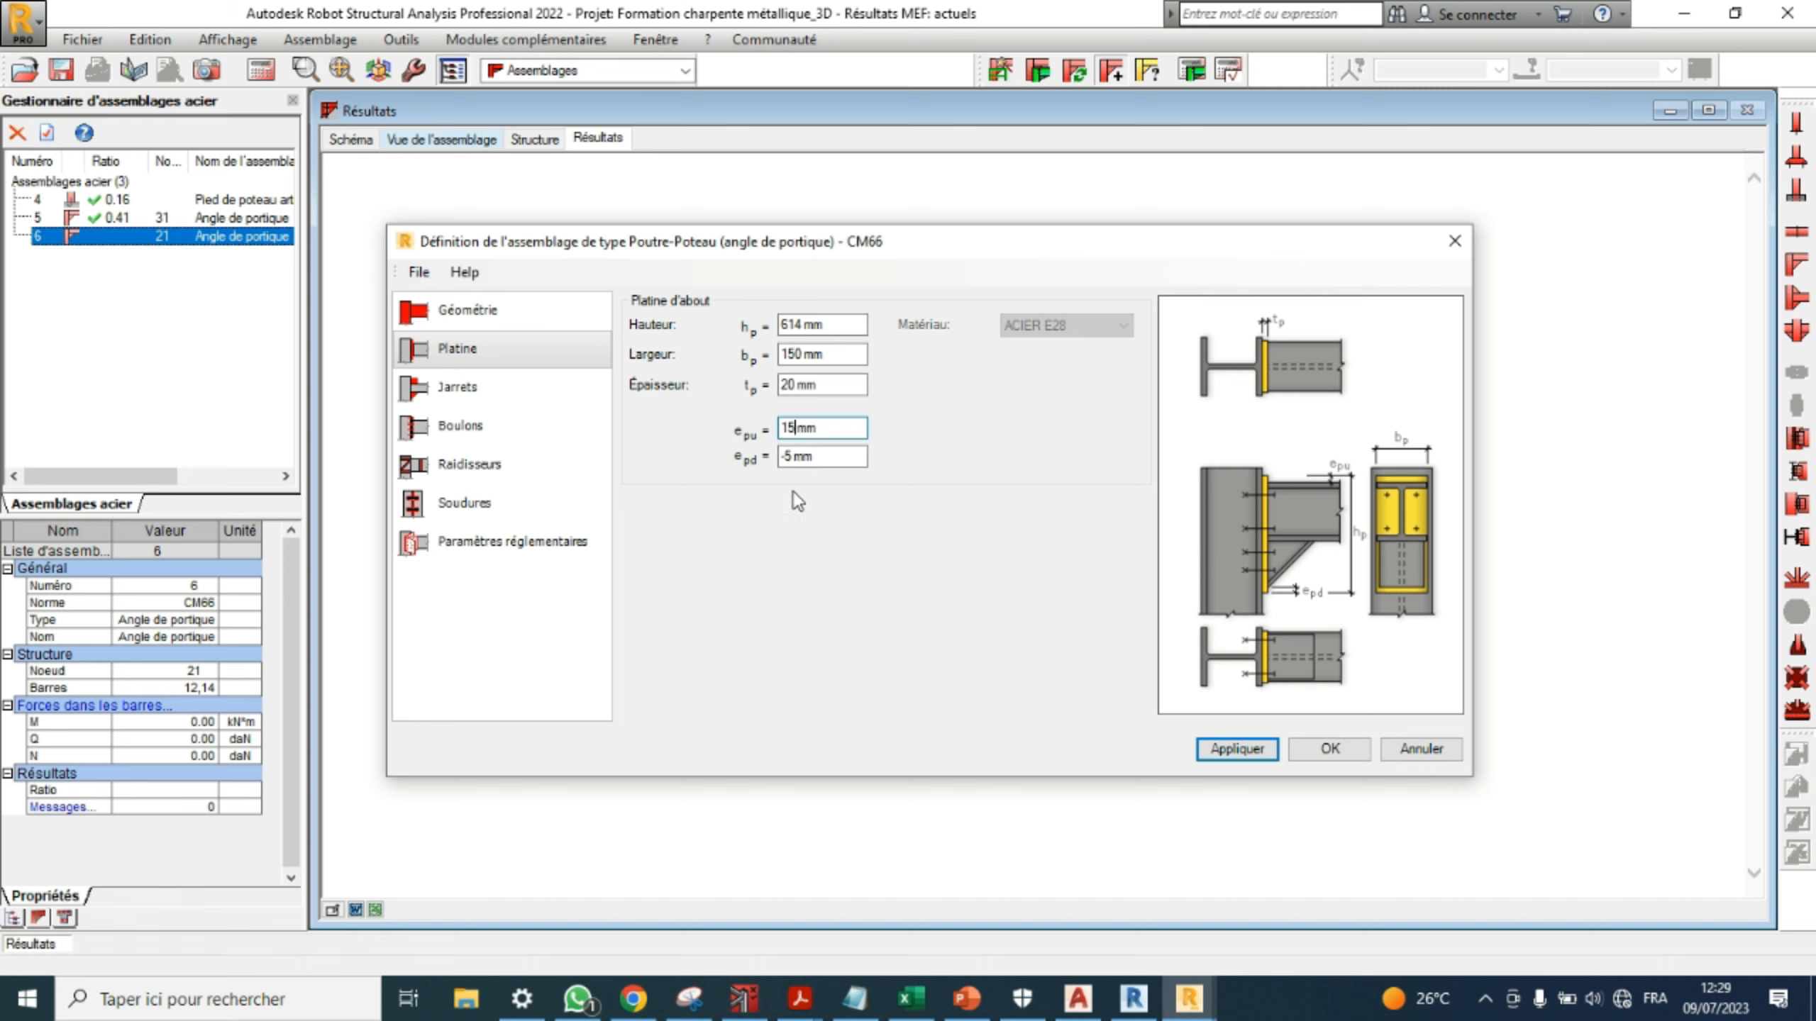
- Set the end plate's upper projection e_pu to 20 mm and enter a plate thickness of 20 mm
{"action": "left_click", "coordinate": [792, 428]}
{"action": "key", "text": "BackSpace"}
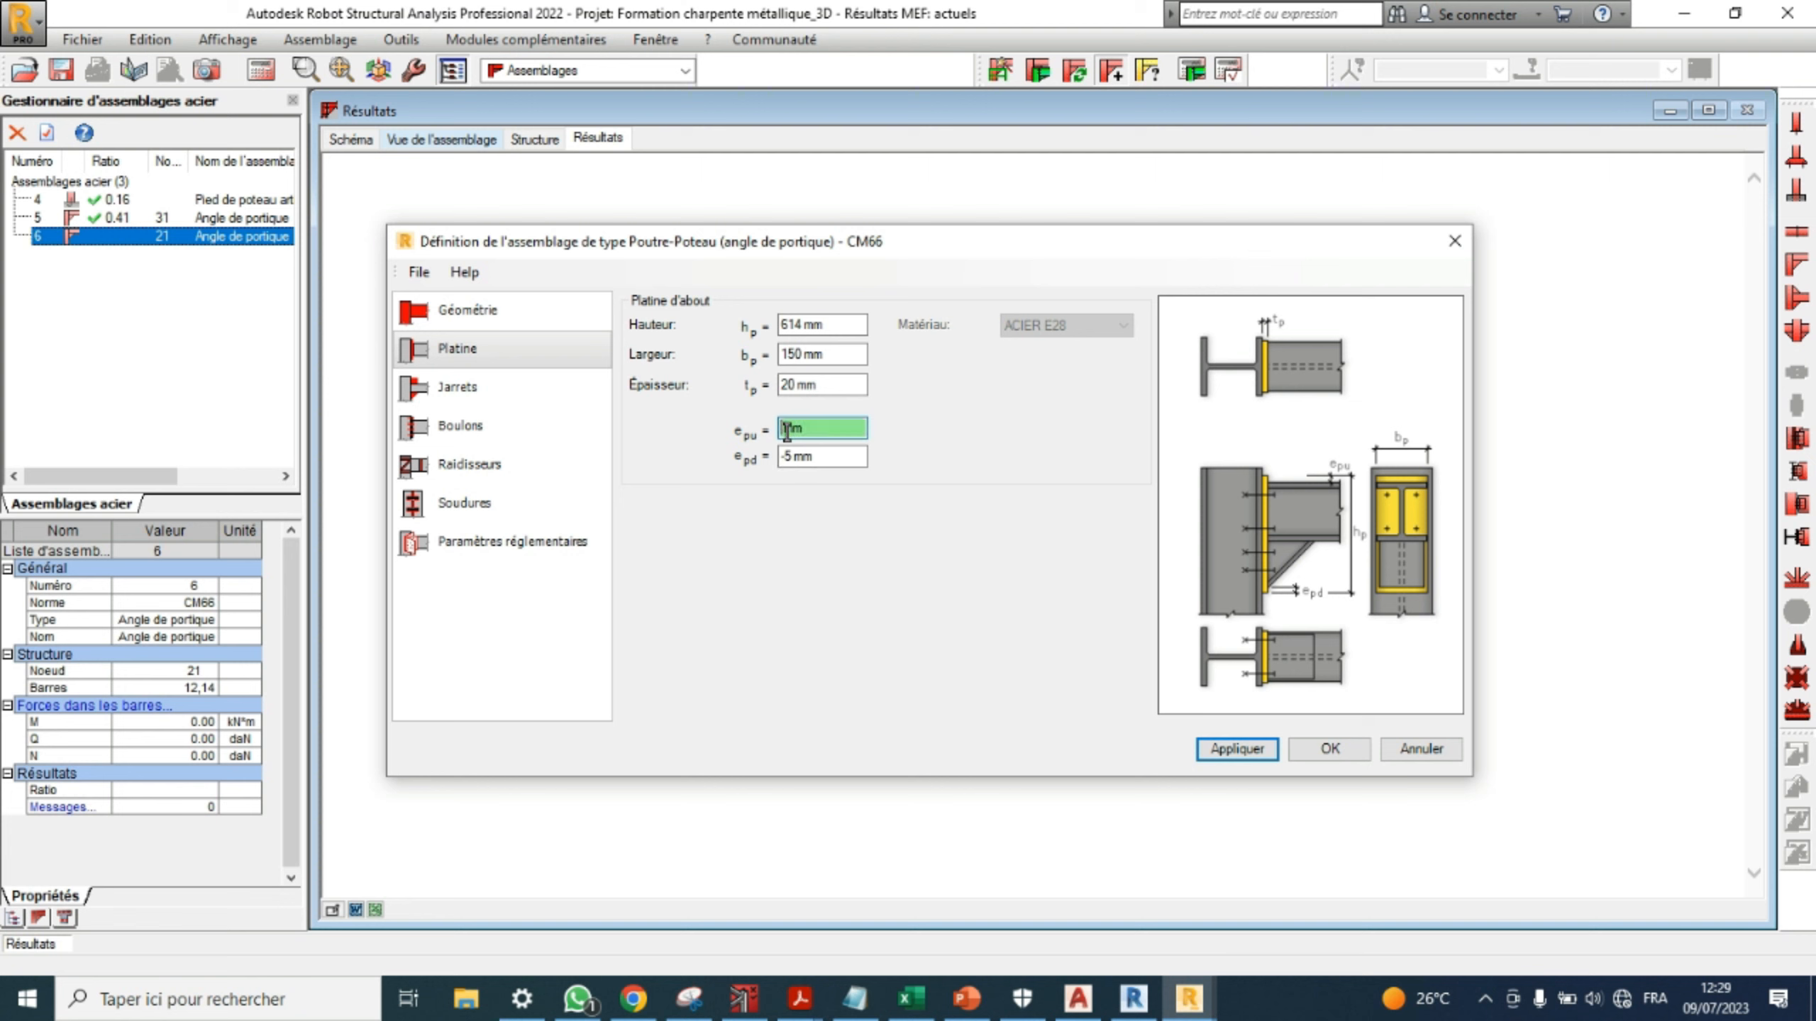
{"action": "type", "text": "20"}
{"action": "key", "text": "Return"}
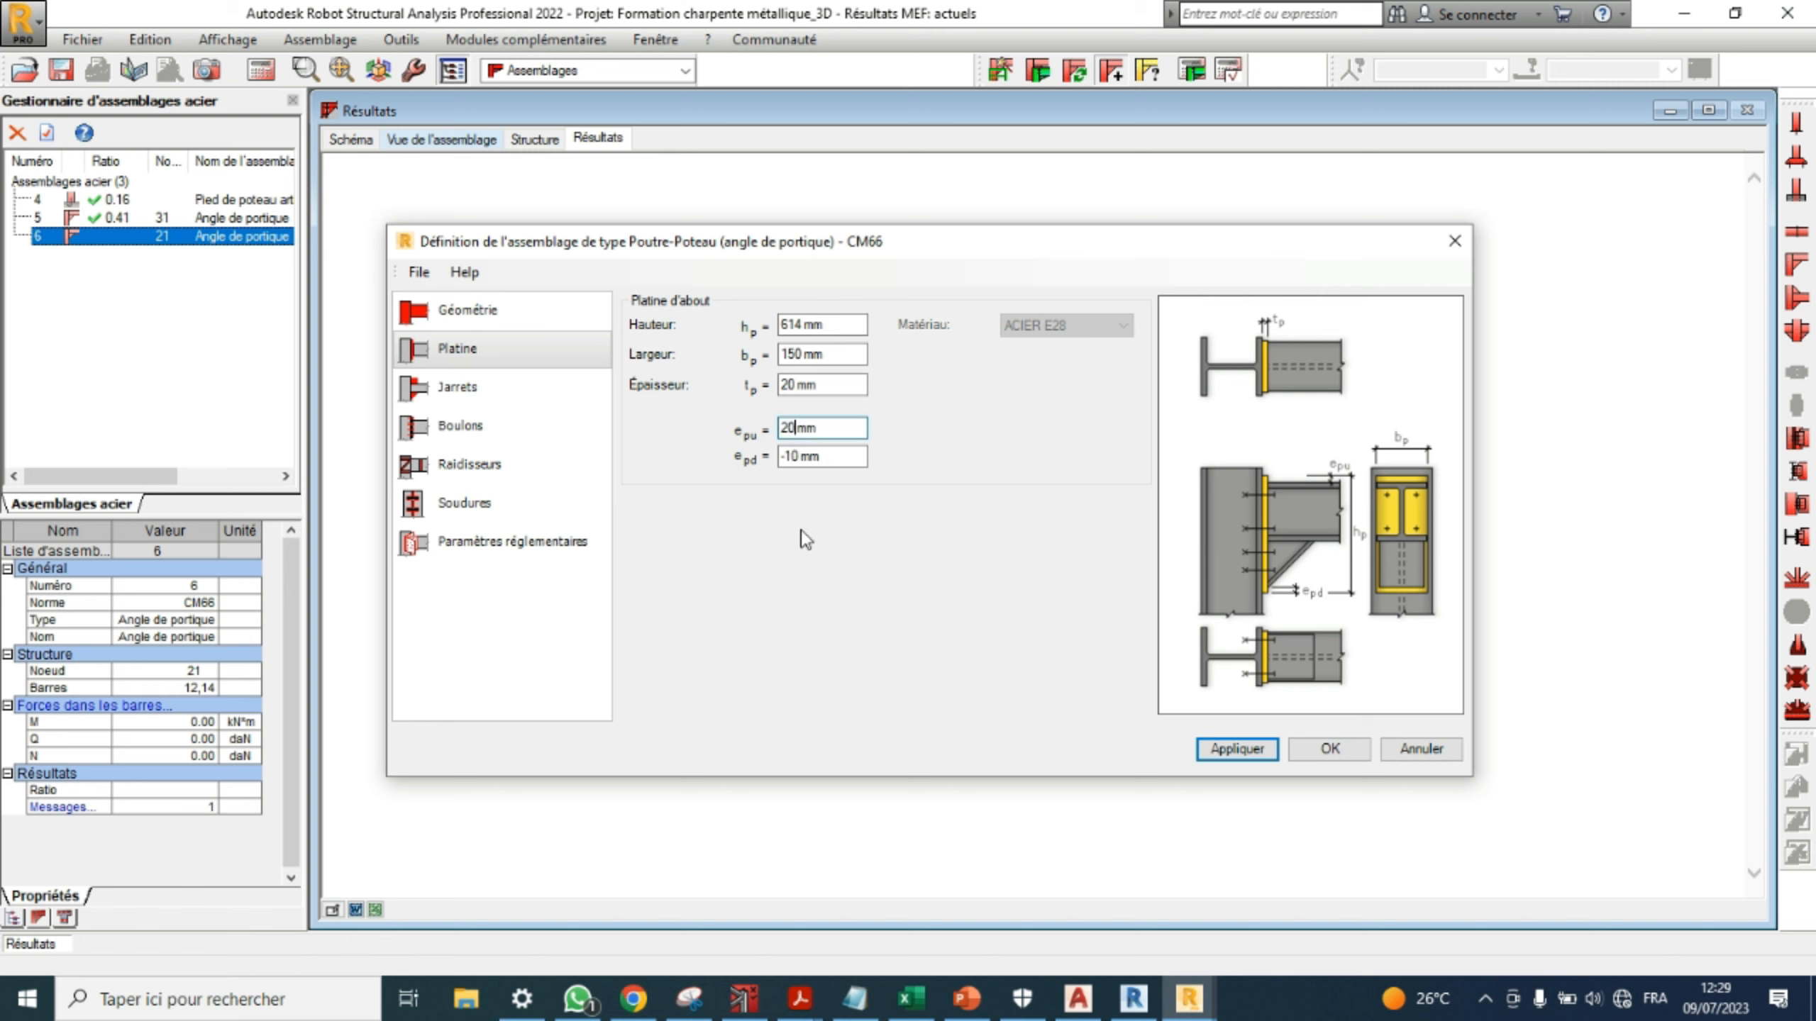
{"action": "double_click", "coordinate": [794, 387]}
{"action": "key", "text": "BackSpace"}
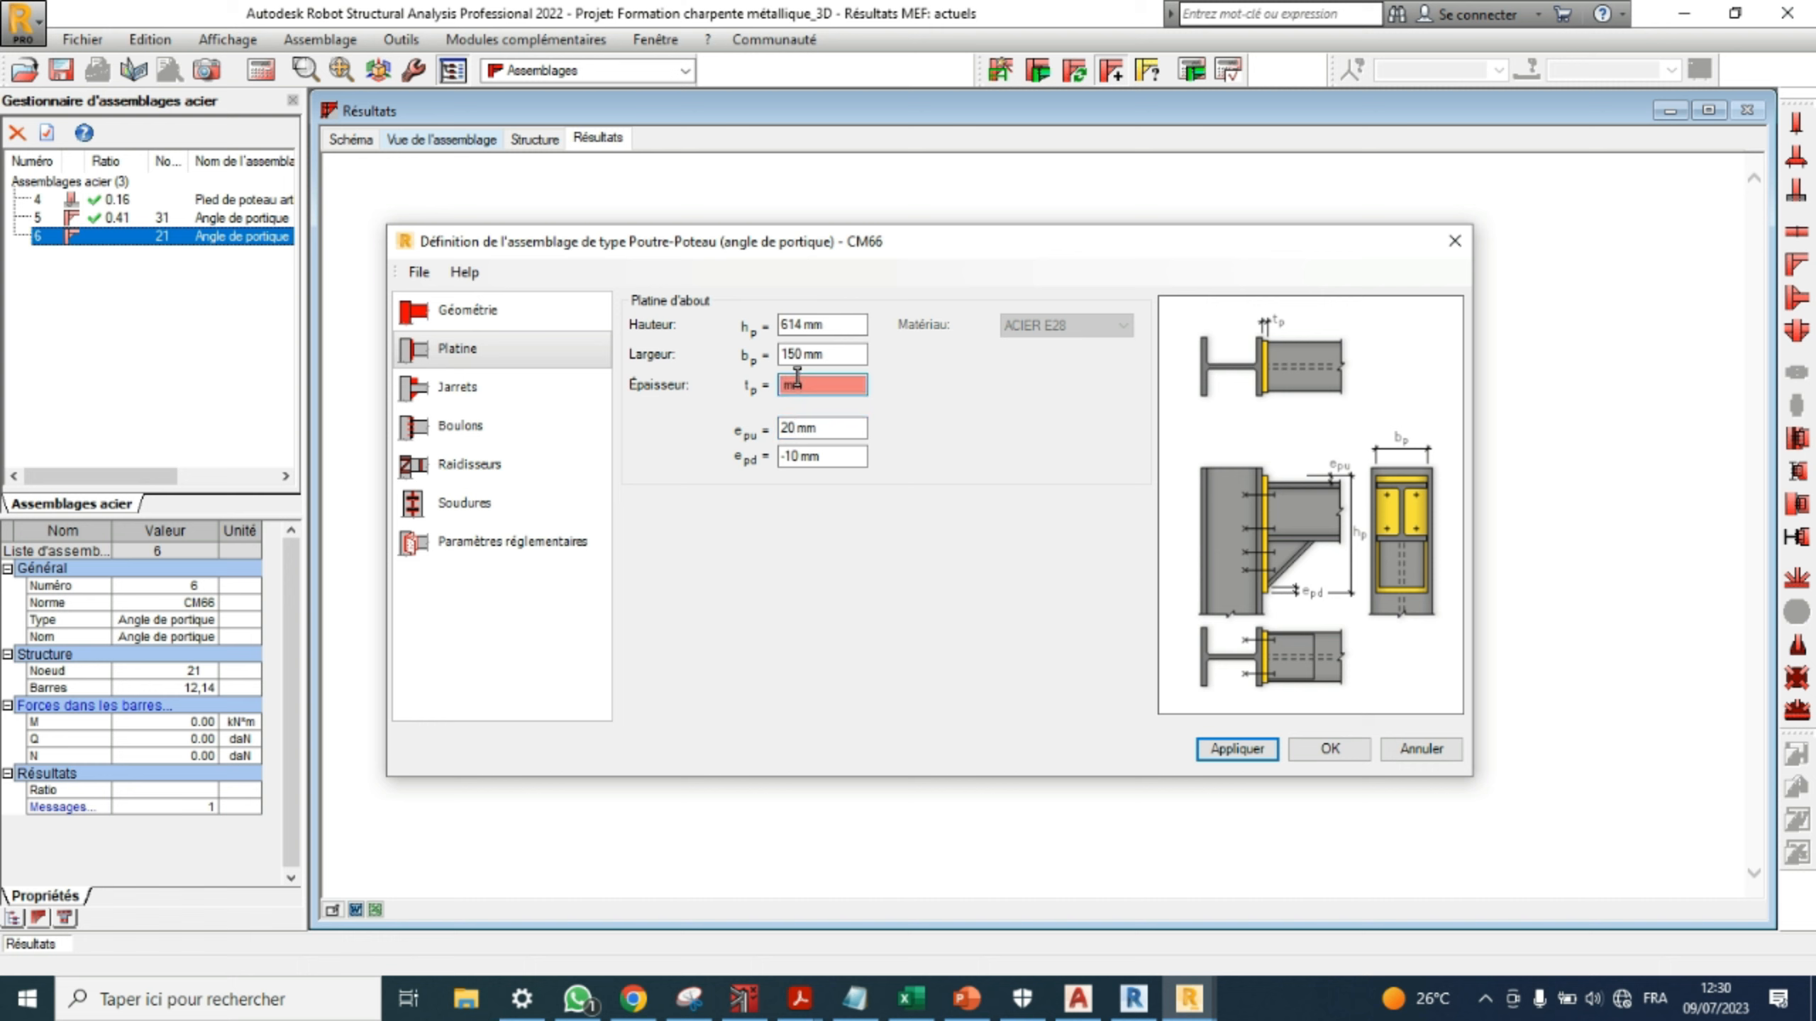
{"action": "type", "text": "20"}
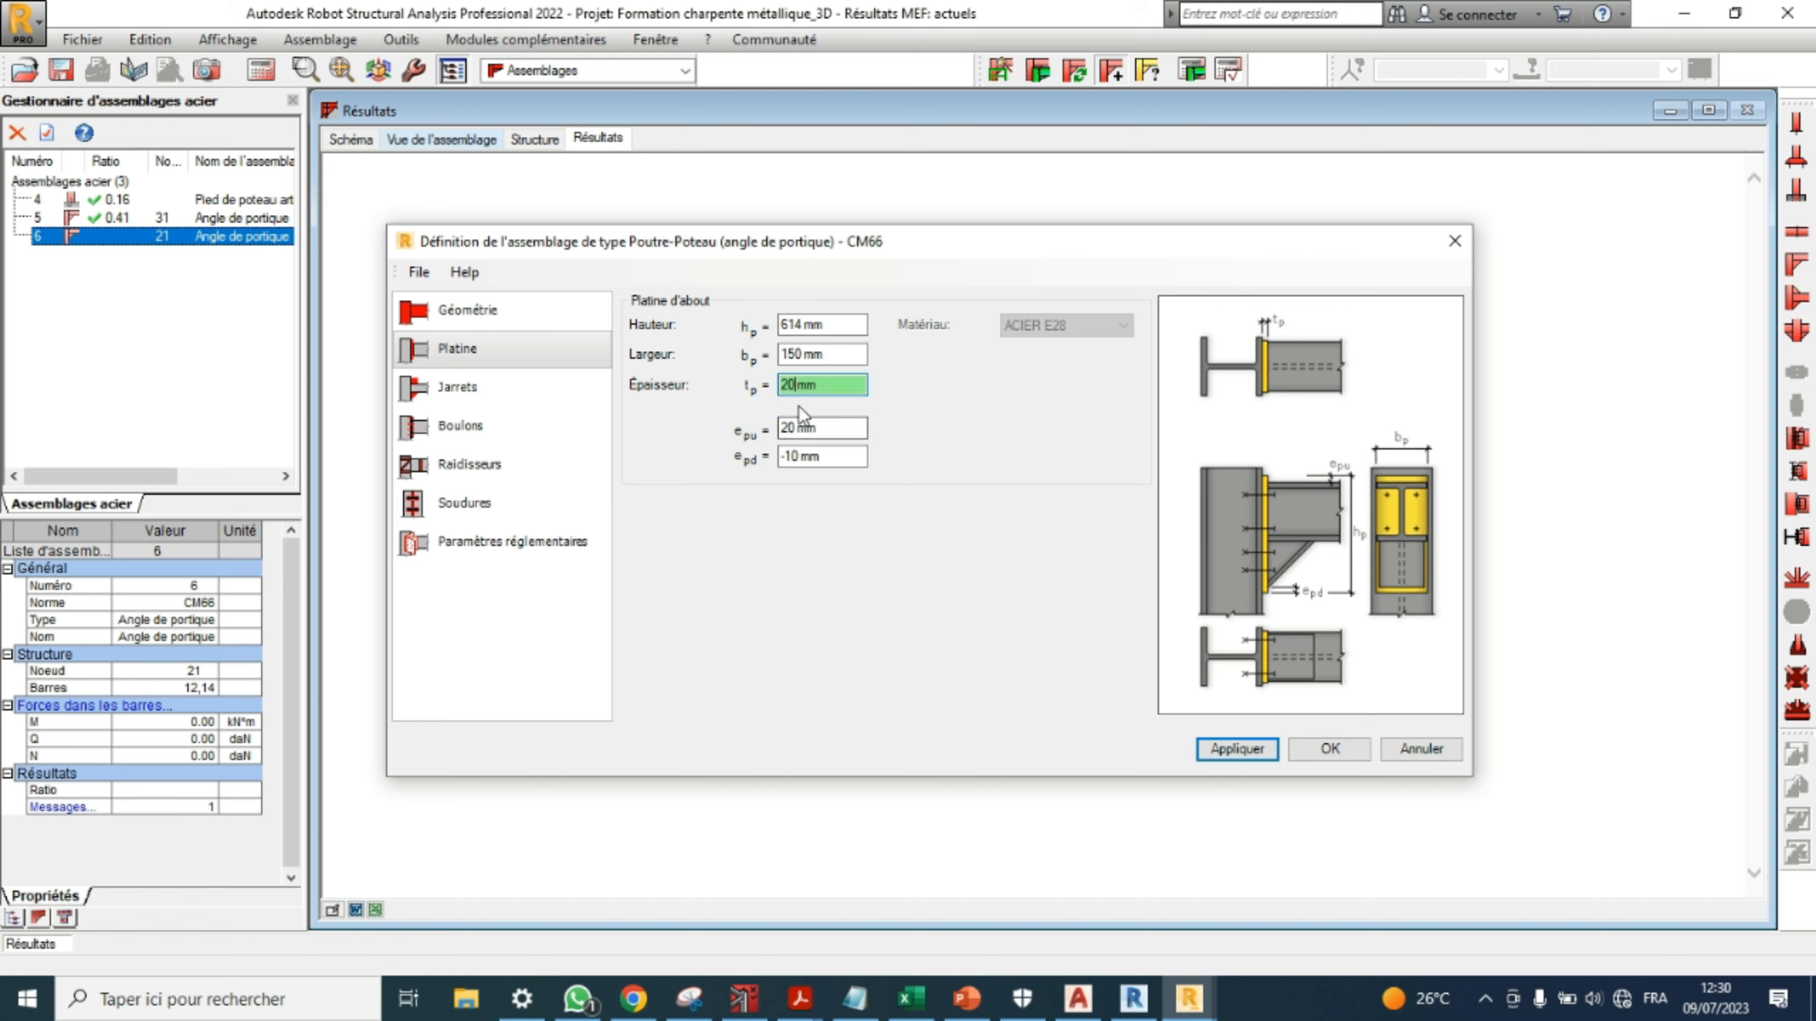
{"action": "left_click", "coordinate": [797, 565]}
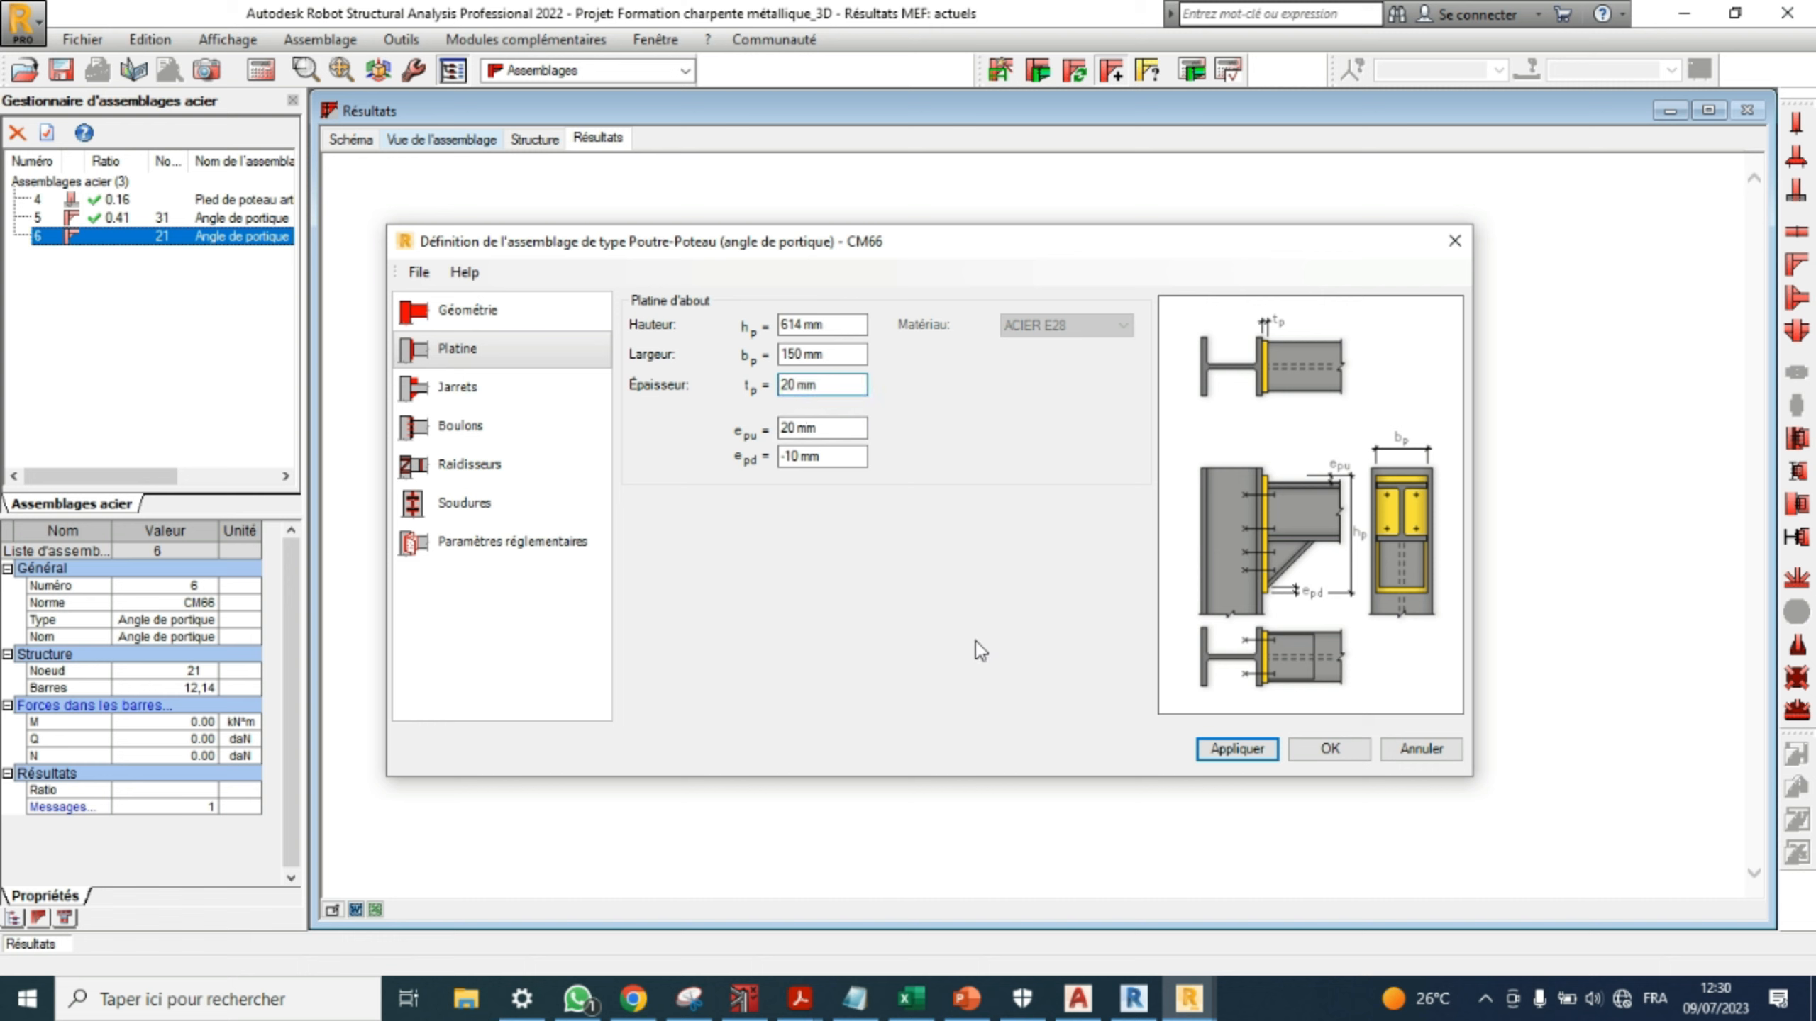
- Examine the reinforcement types available for the connection's upper and lower haunches
{"action": "left_click", "coordinate": [488, 389]}
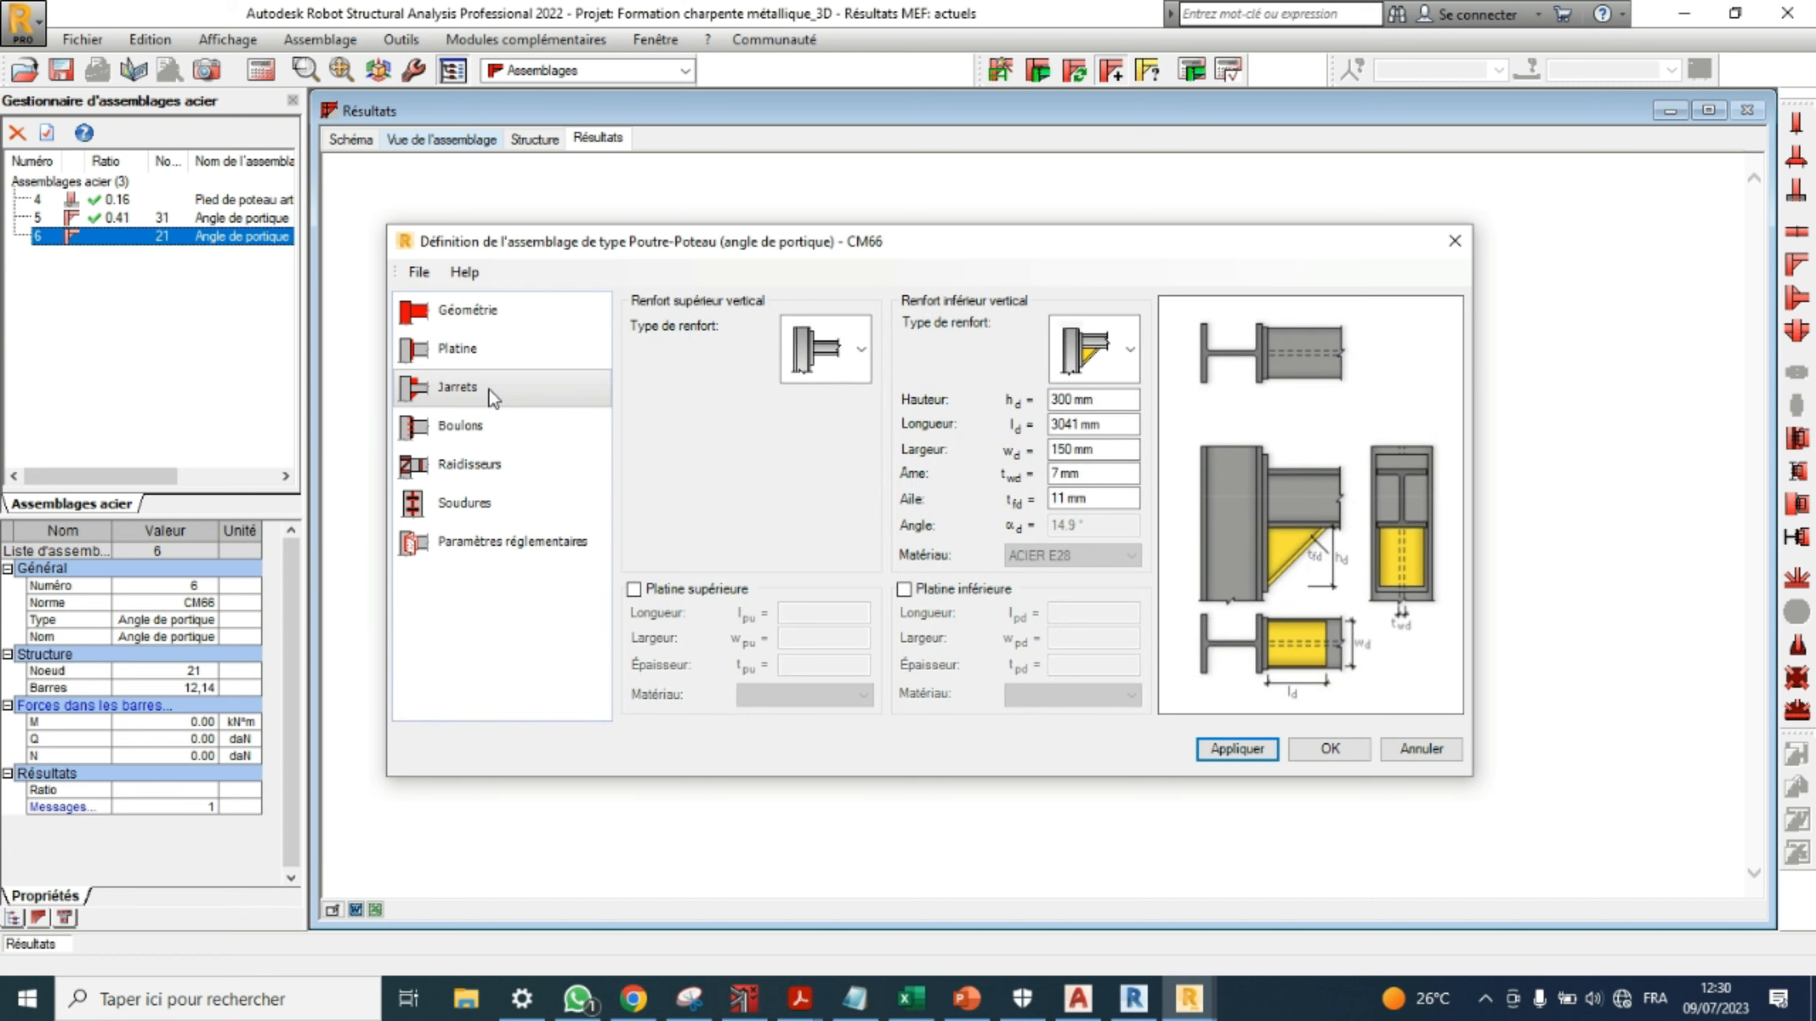
{"action": "left_click", "coordinate": [864, 348]}
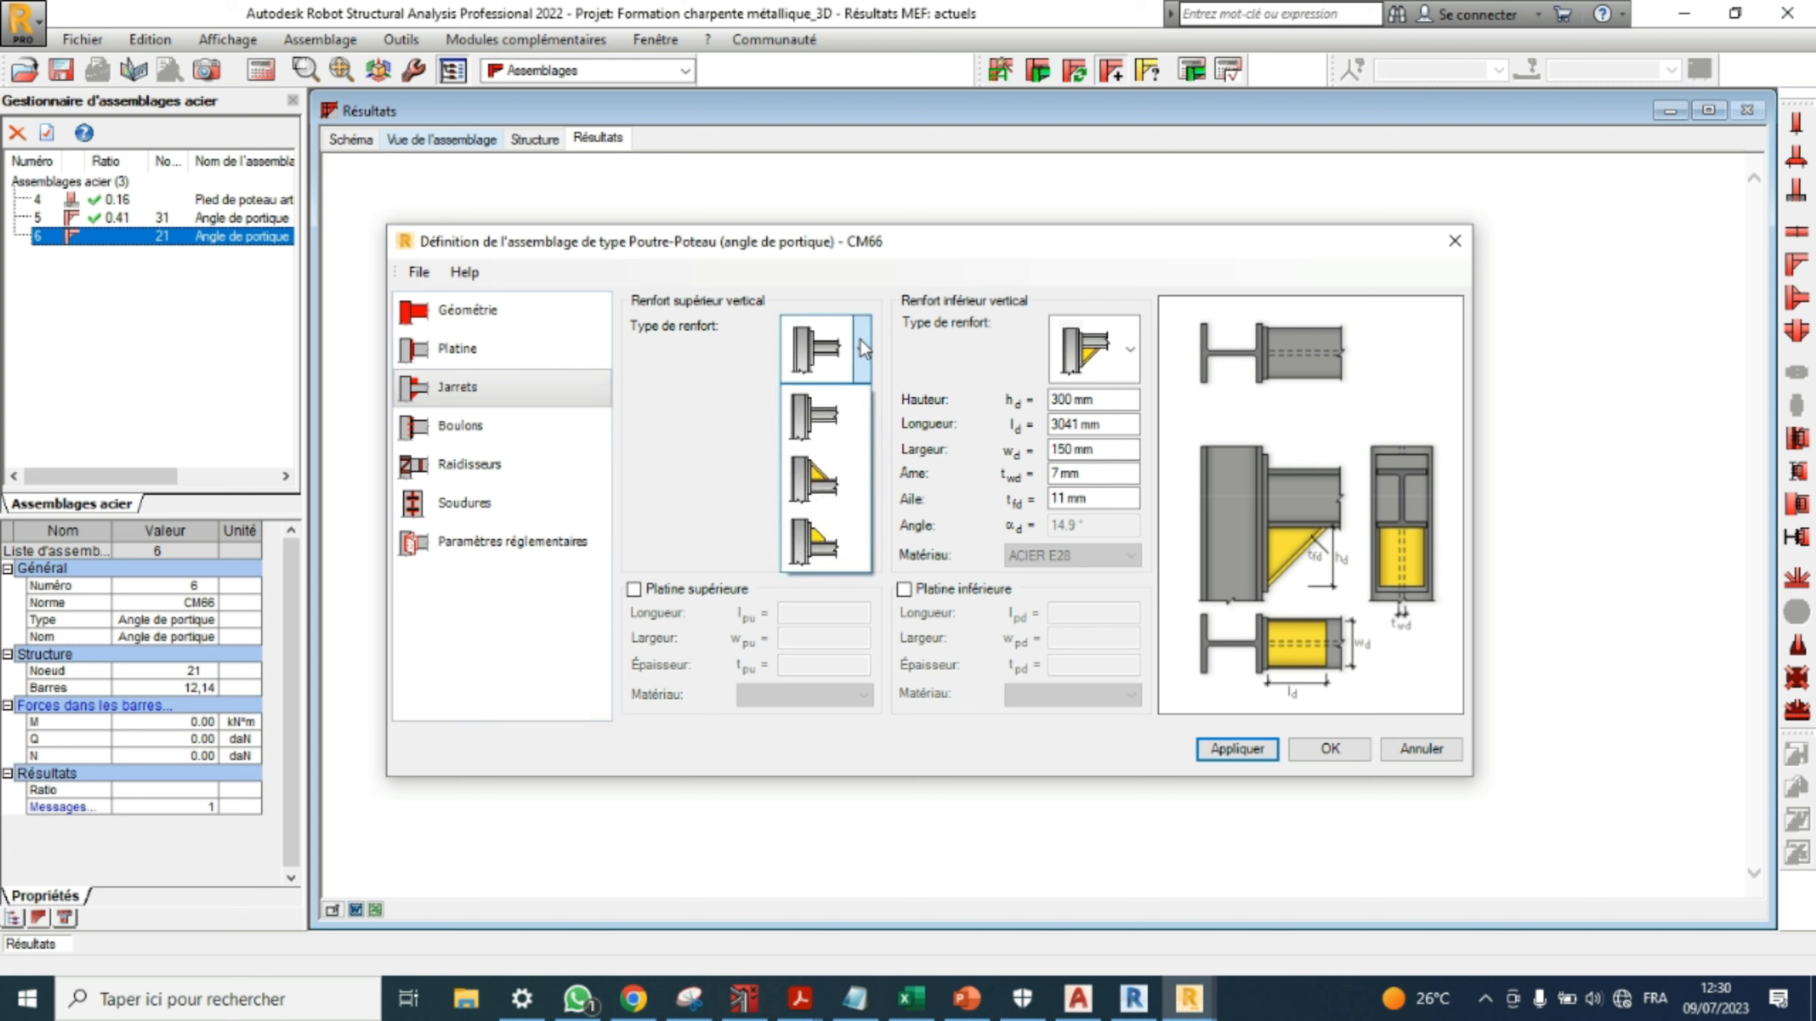
{"action": "left_click", "coordinate": [939, 365]}
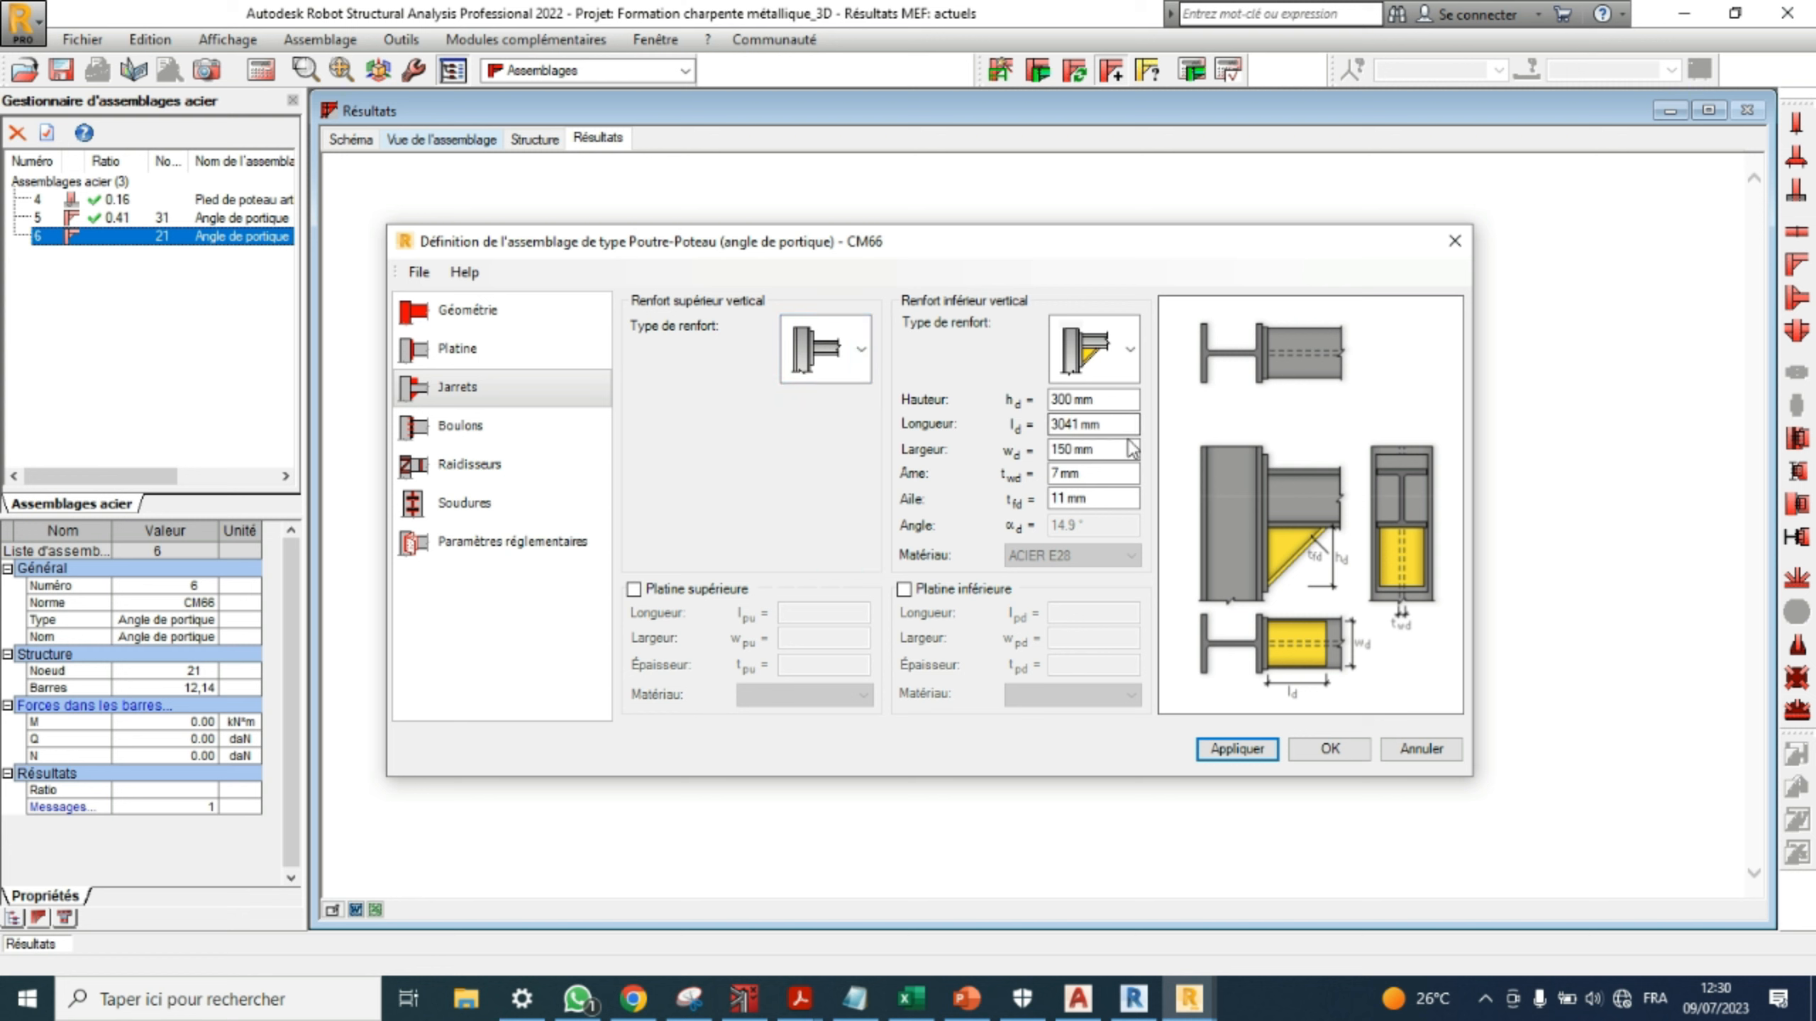
{"action": "left_click", "coordinate": [1130, 351]}
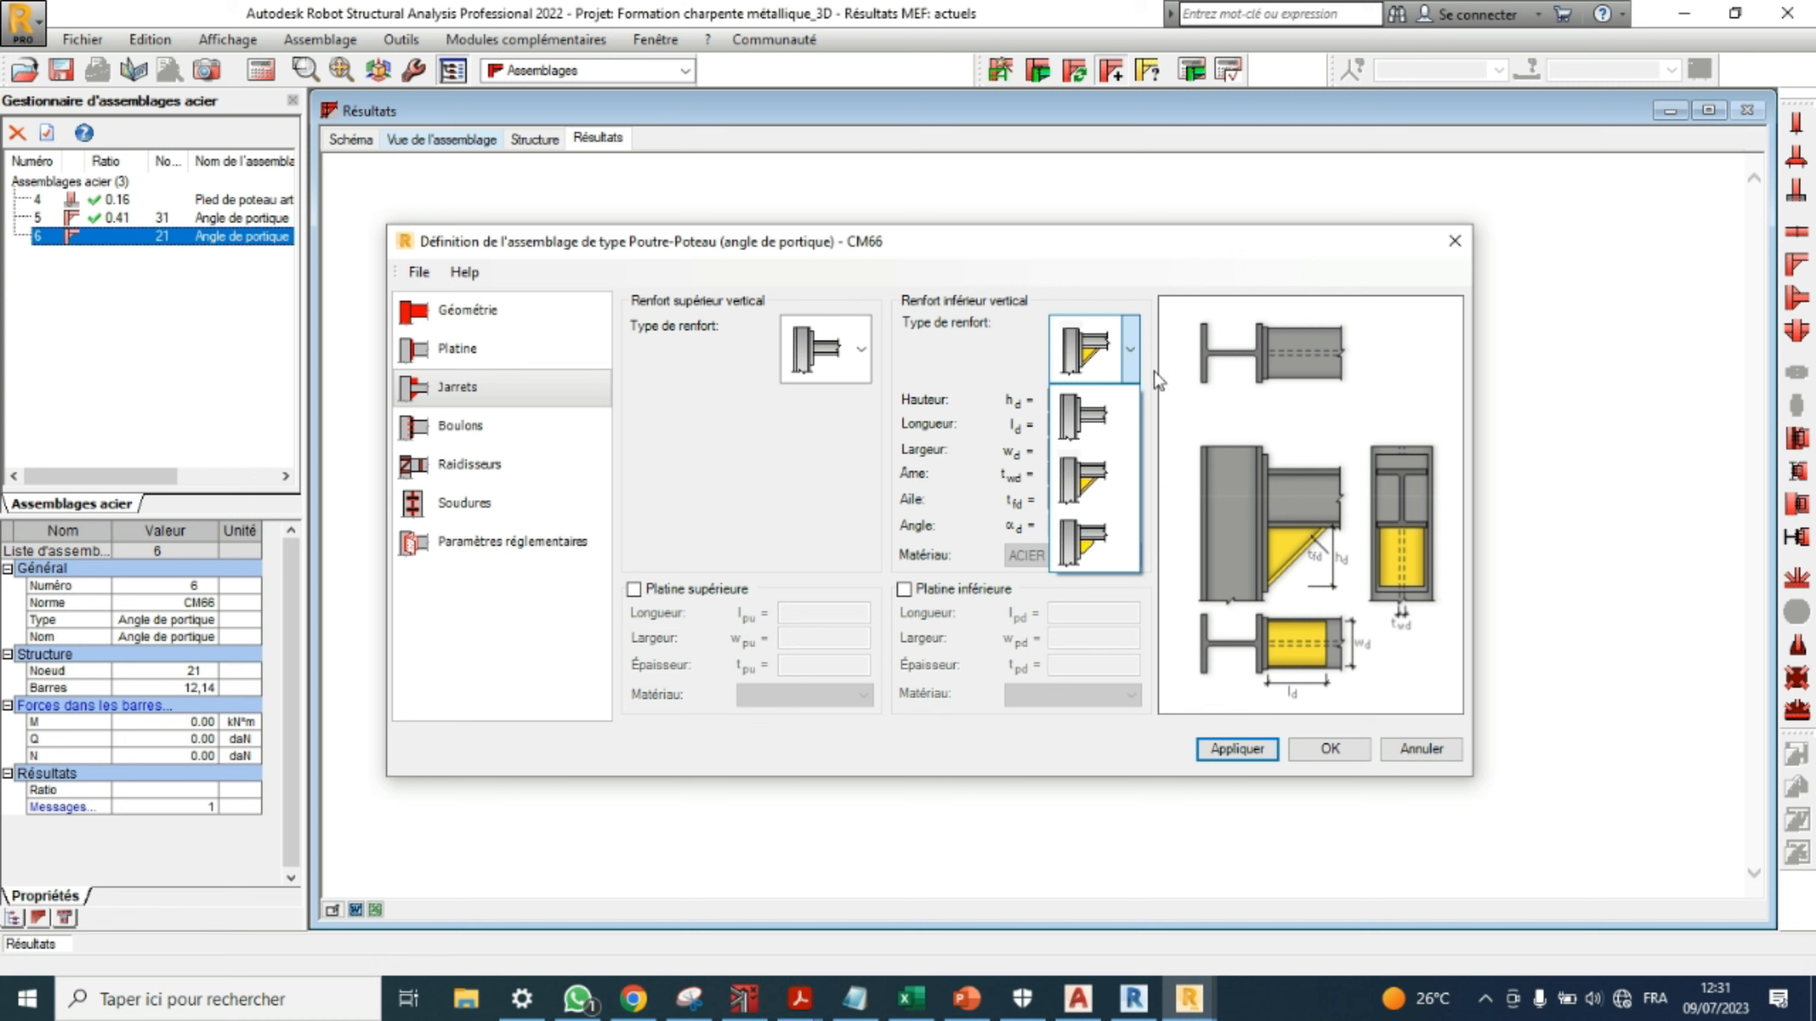
{"action": "left_click", "coordinate": [1159, 429]}
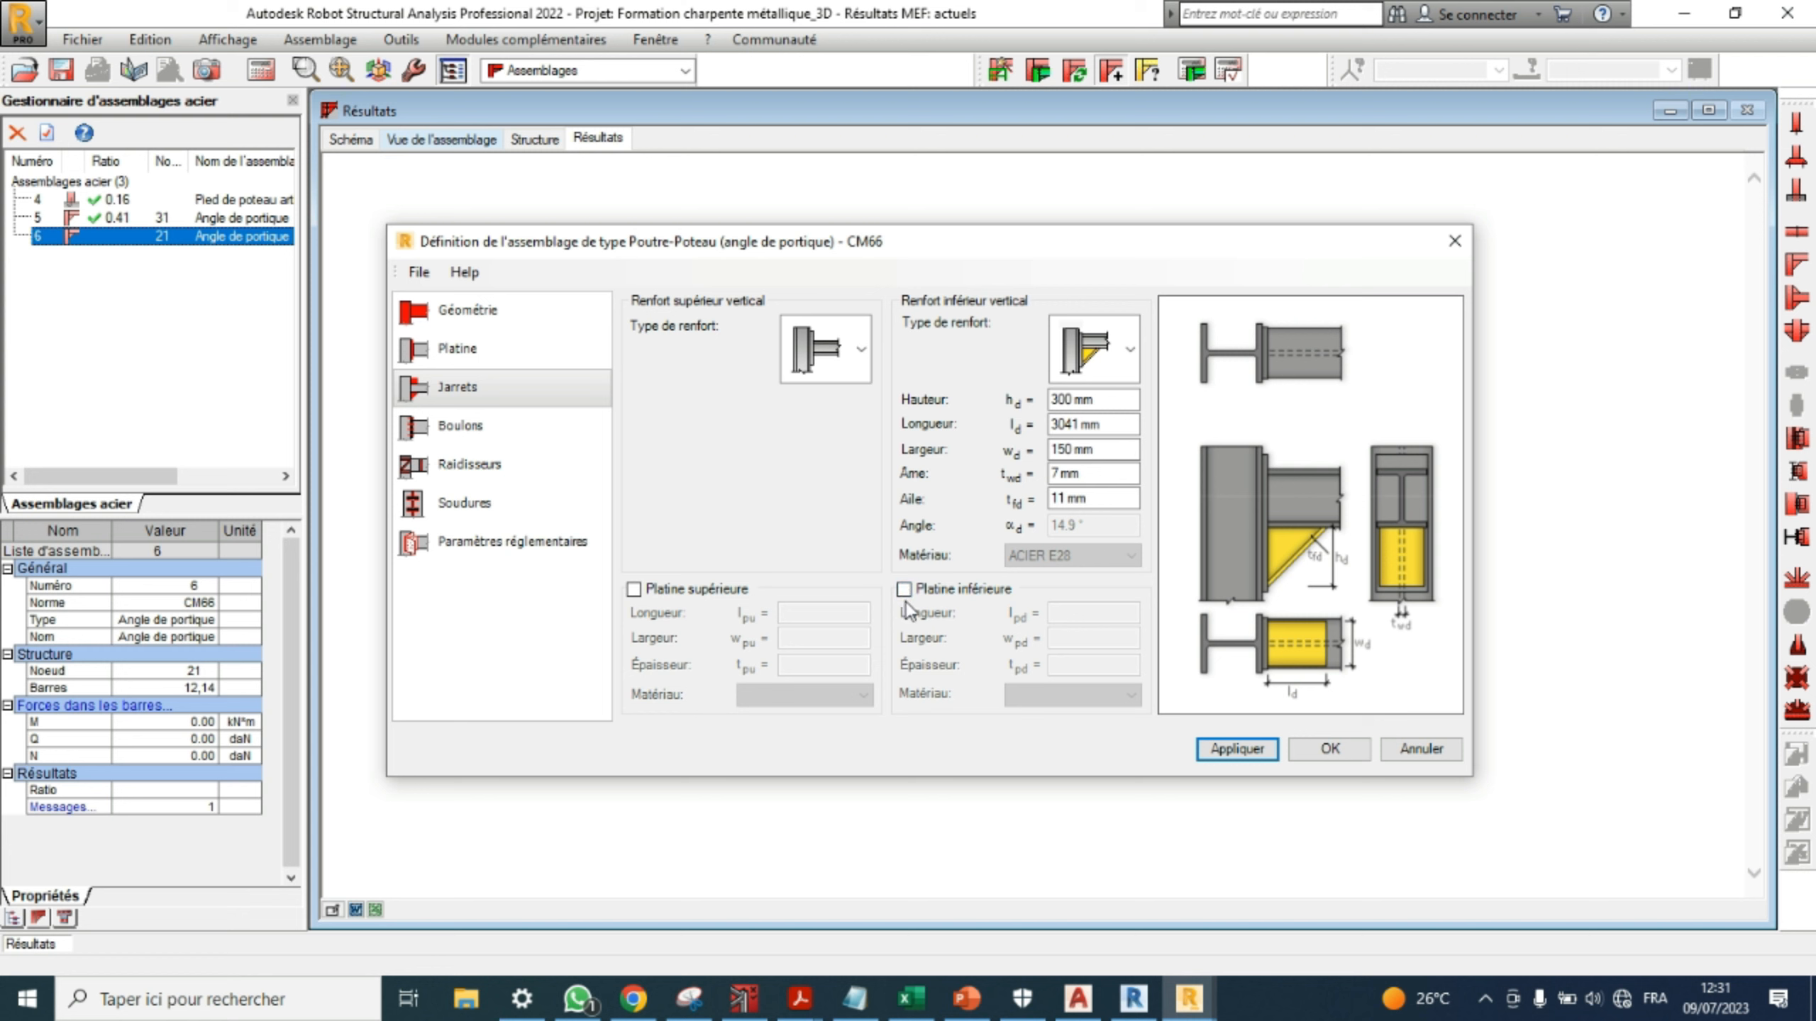
- Try adding the optional upper and lower reinforcement plates in the haunch definition, leaving both disabled
{"action": "left_click", "coordinate": [633, 593]}
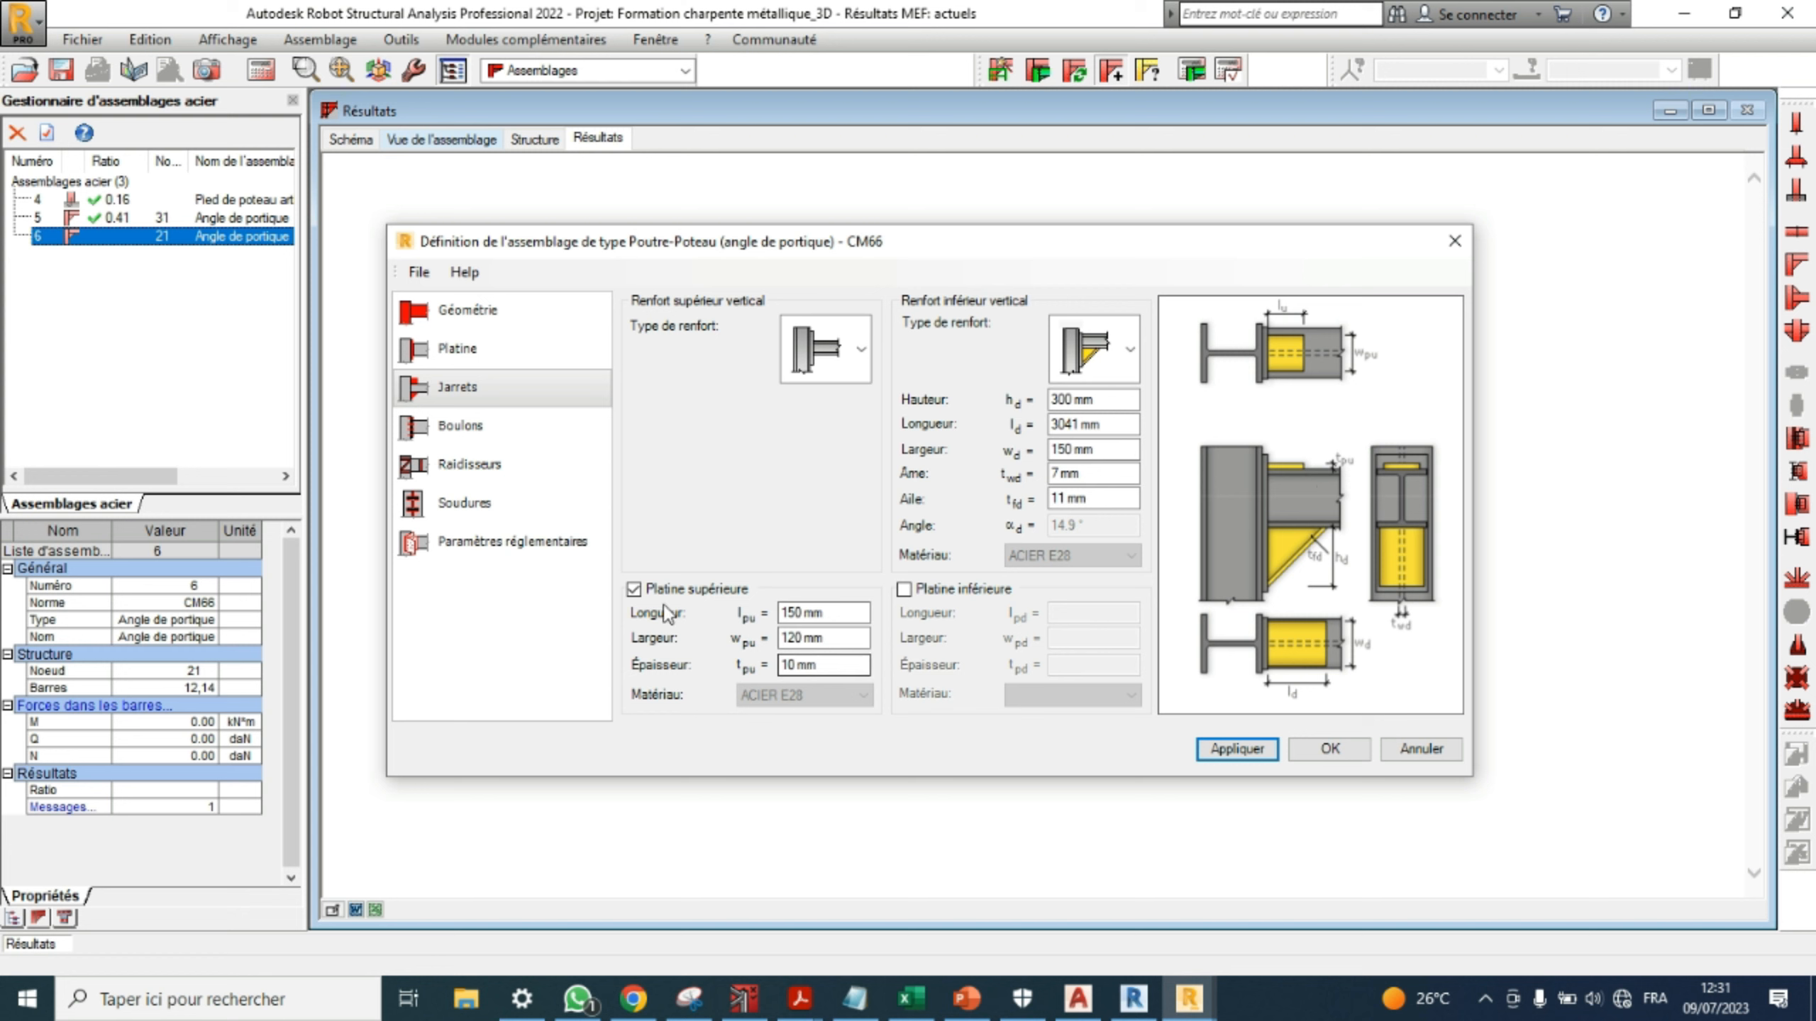
{"action": "left_click", "coordinate": [633, 589]}
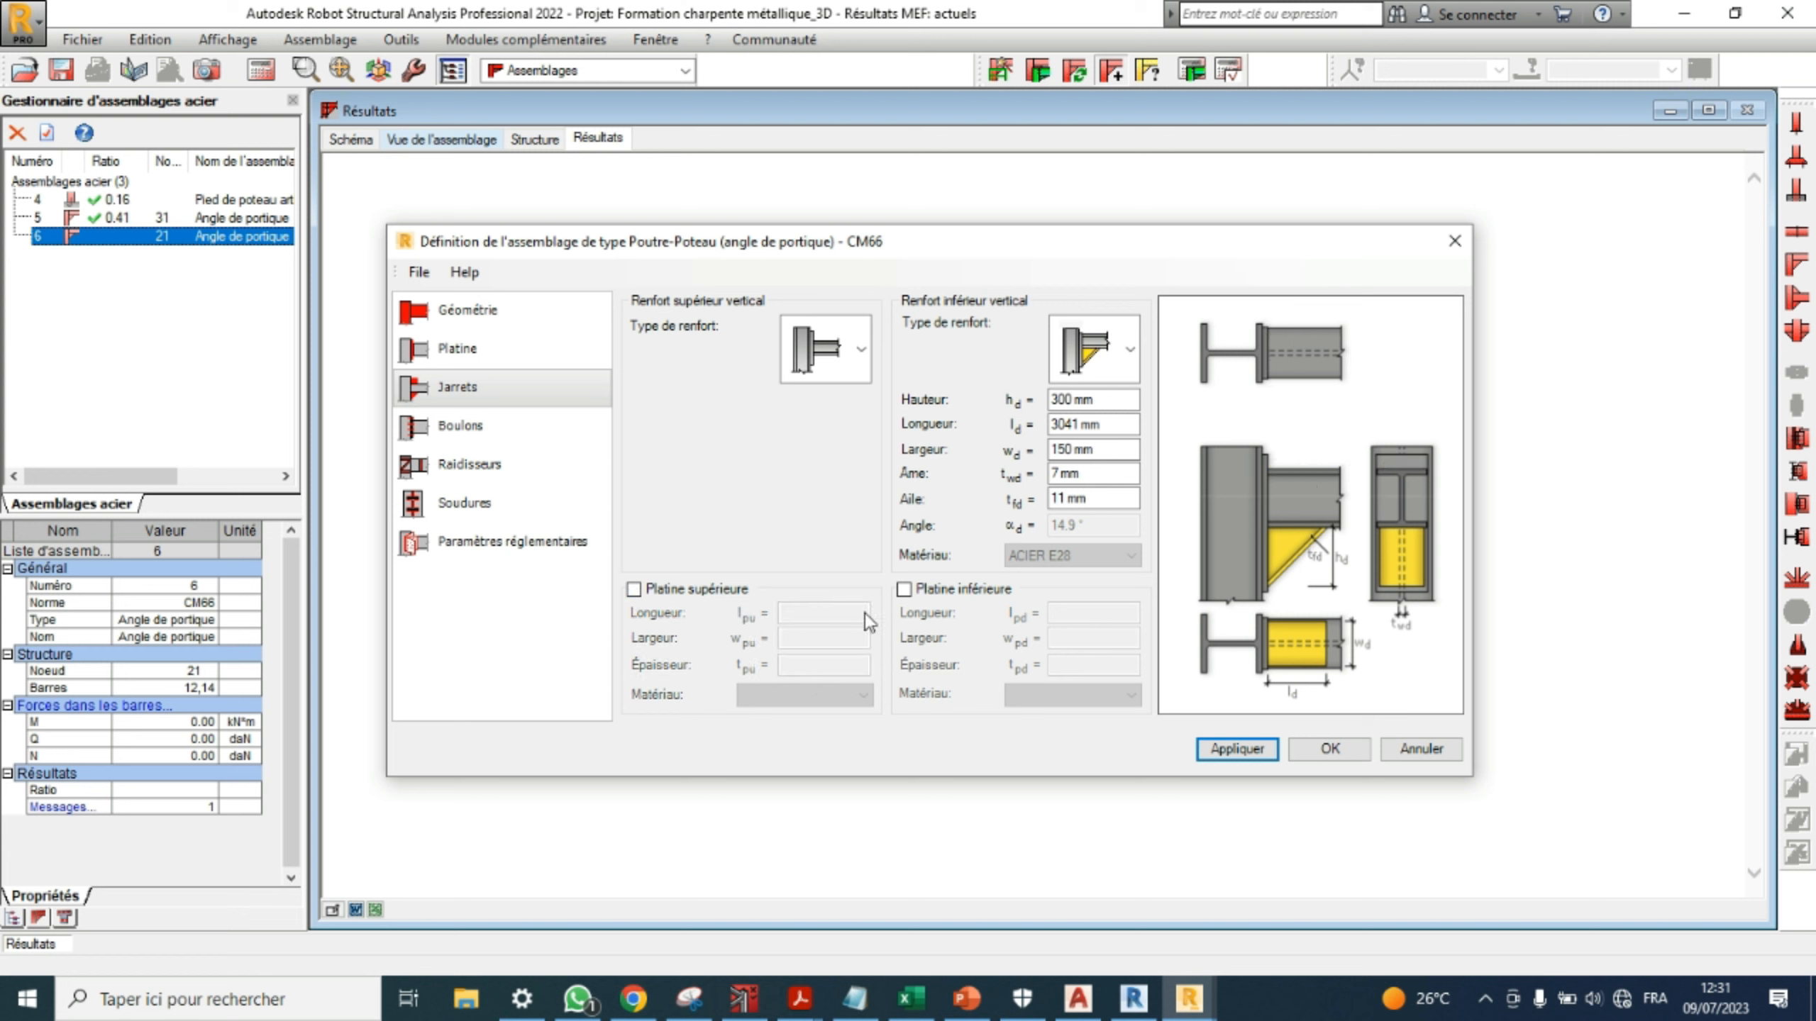
{"action": "left_click", "coordinate": [903, 590]}
{"action": "left_click", "coordinate": [904, 589]}
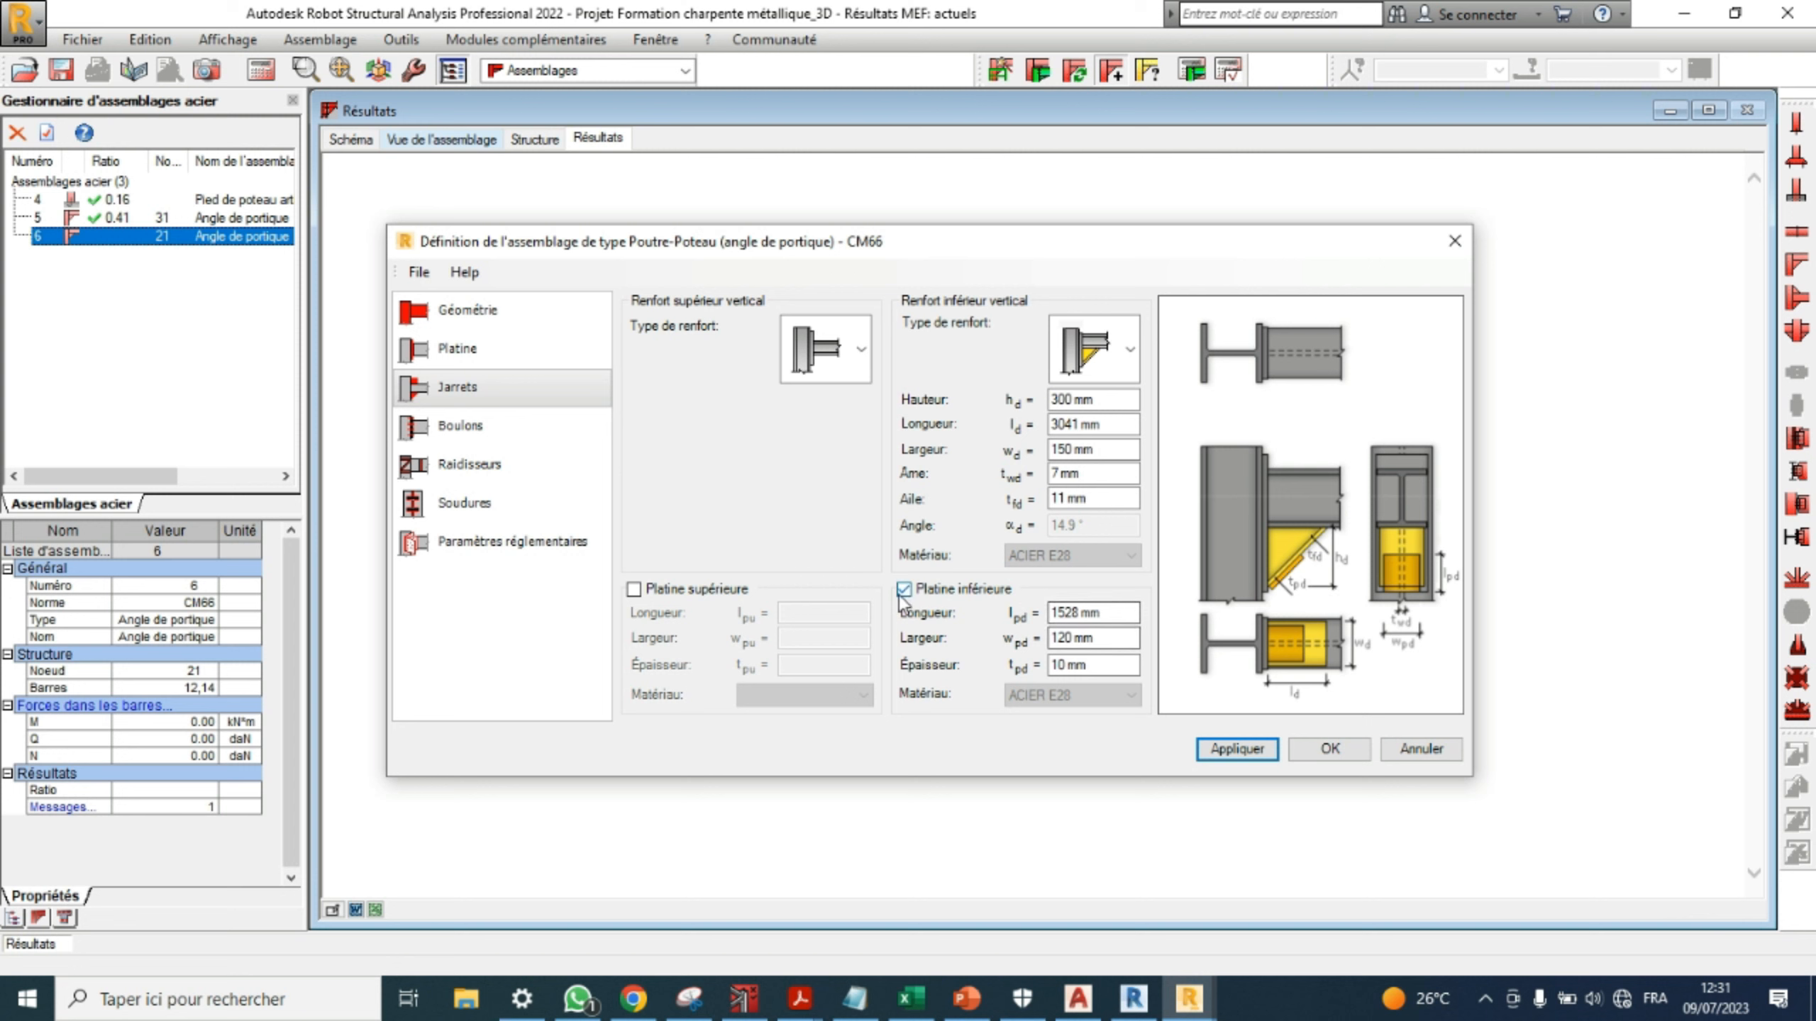
{"action": "left_click", "coordinate": [633, 589]}
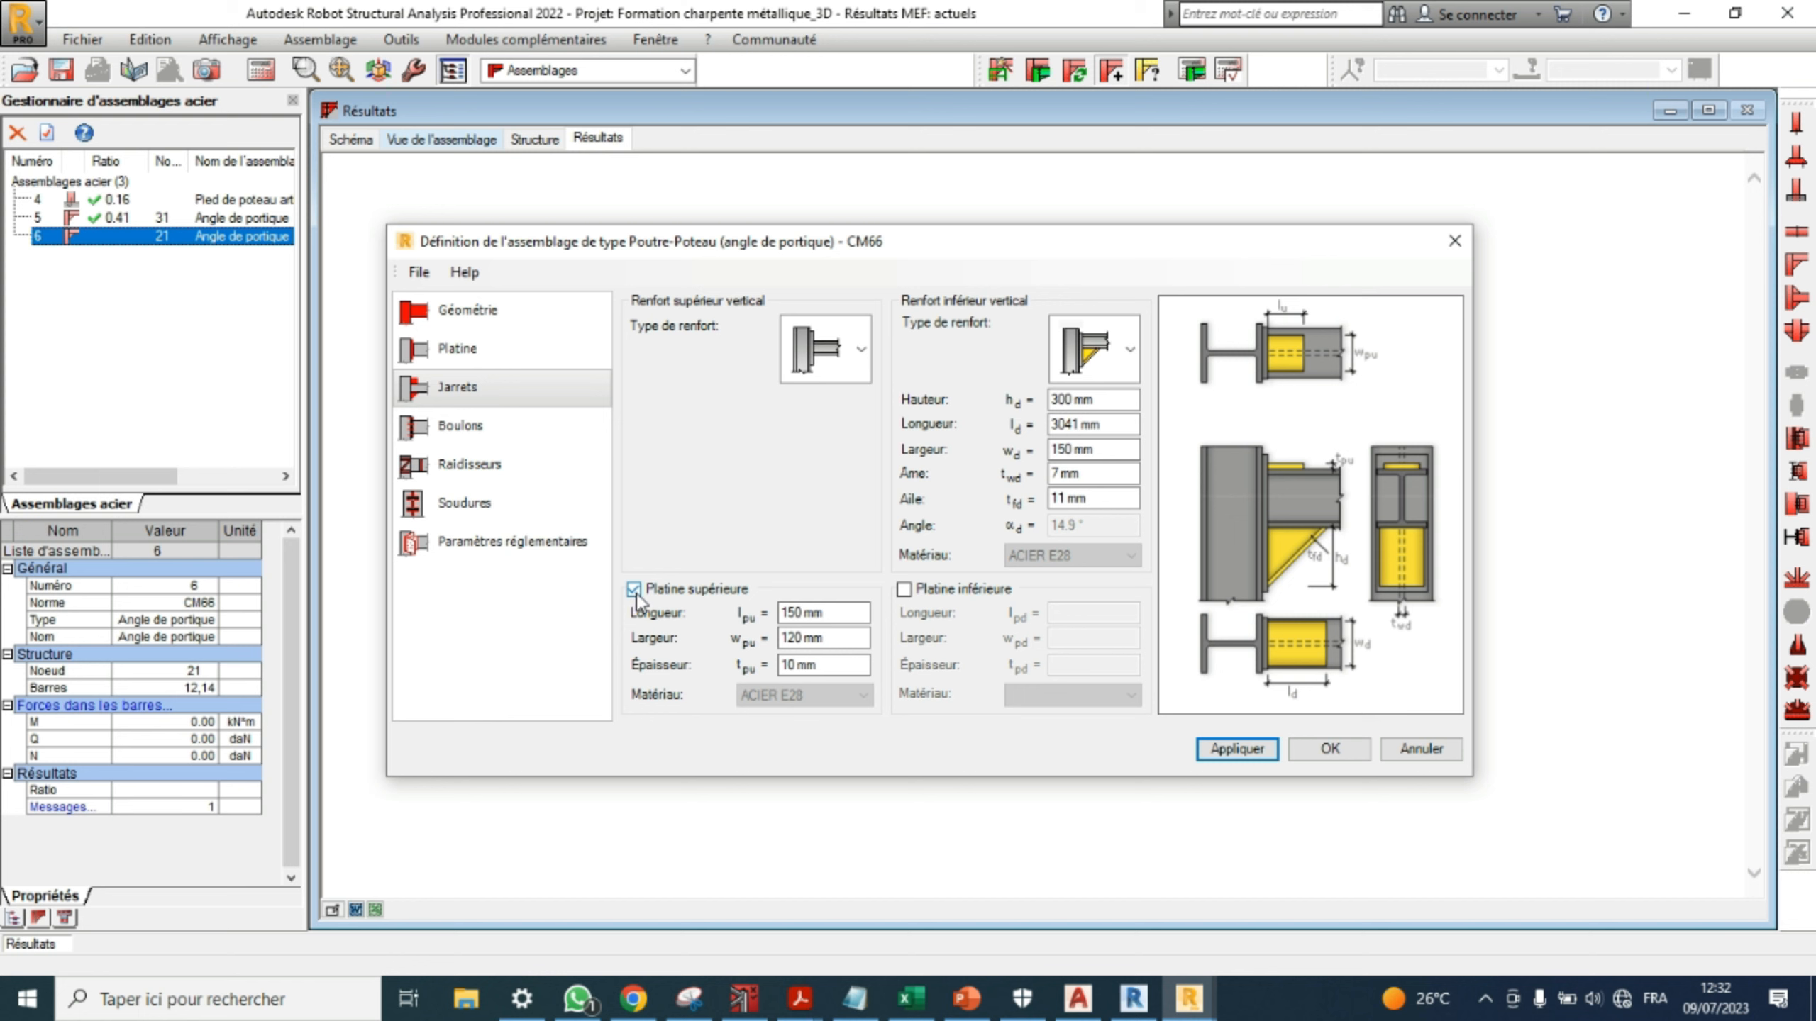
{"action": "left_click", "coordinate": [634, 590]}
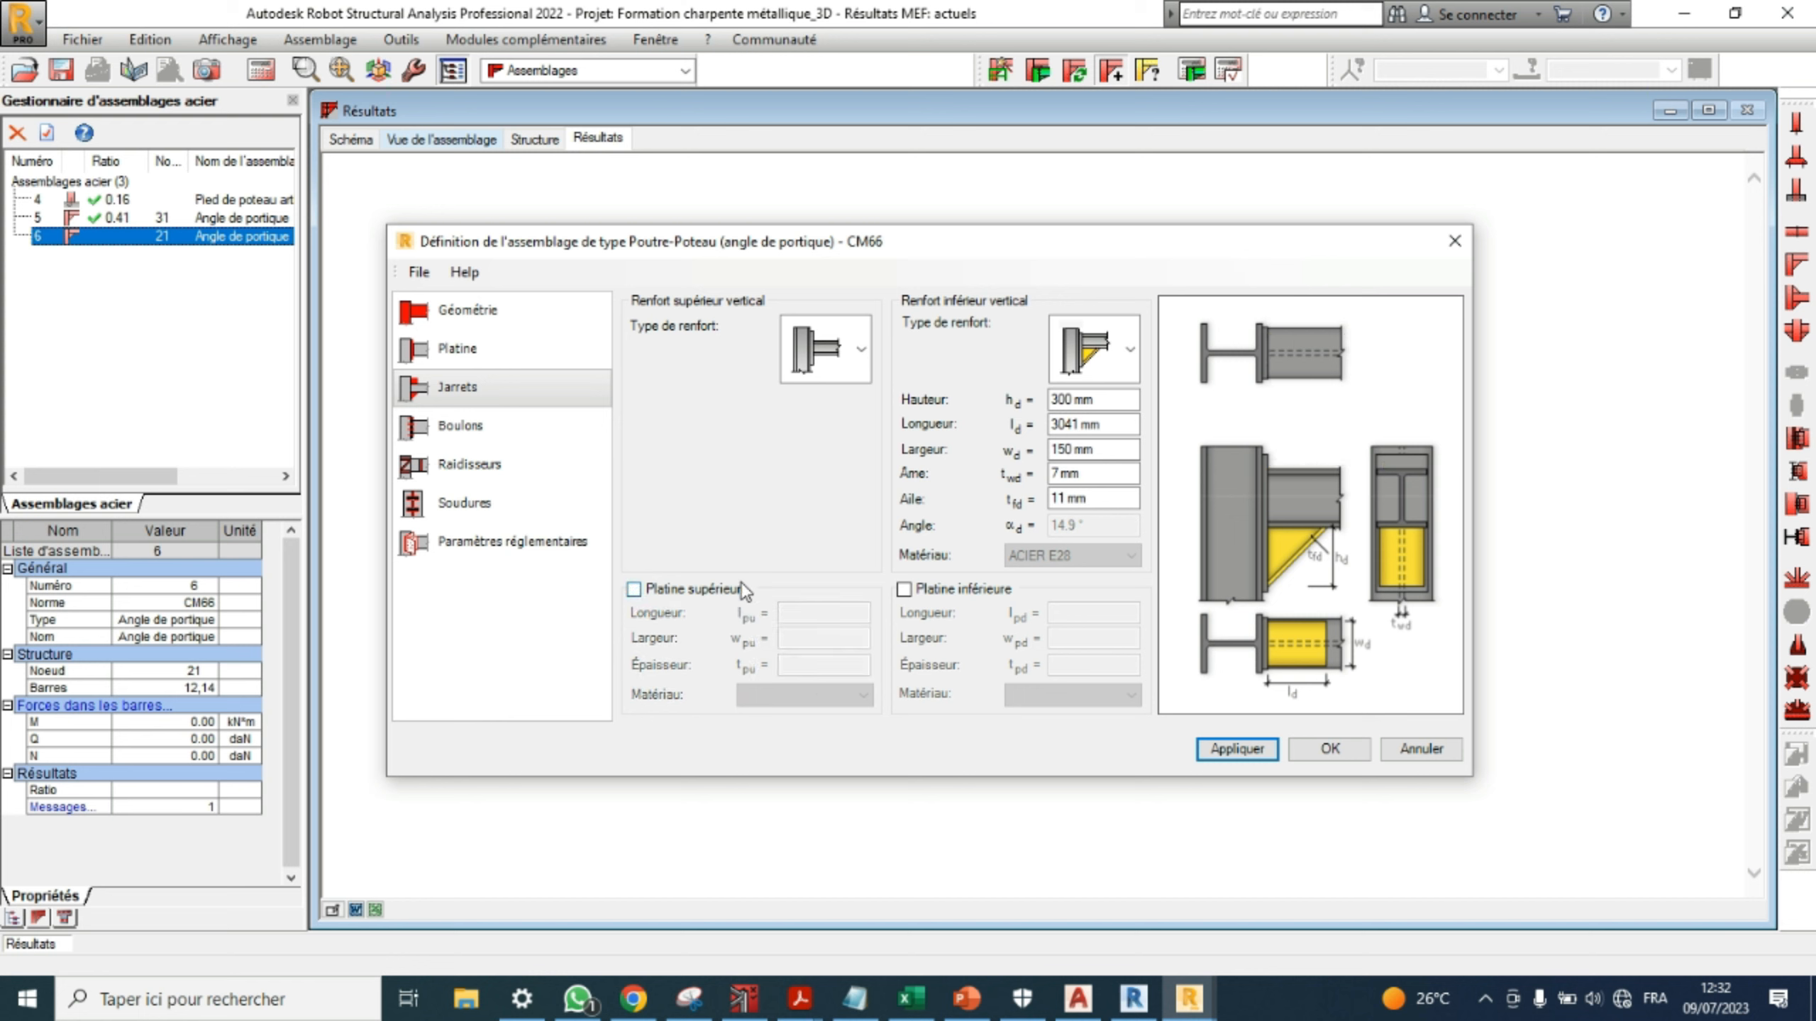
- Set the connection bolts to diameter M12 and class 6.8, with the shear plane in the threaded part (Partie filetée)
{"action": "left_click", "coordinate": [508, 427]}
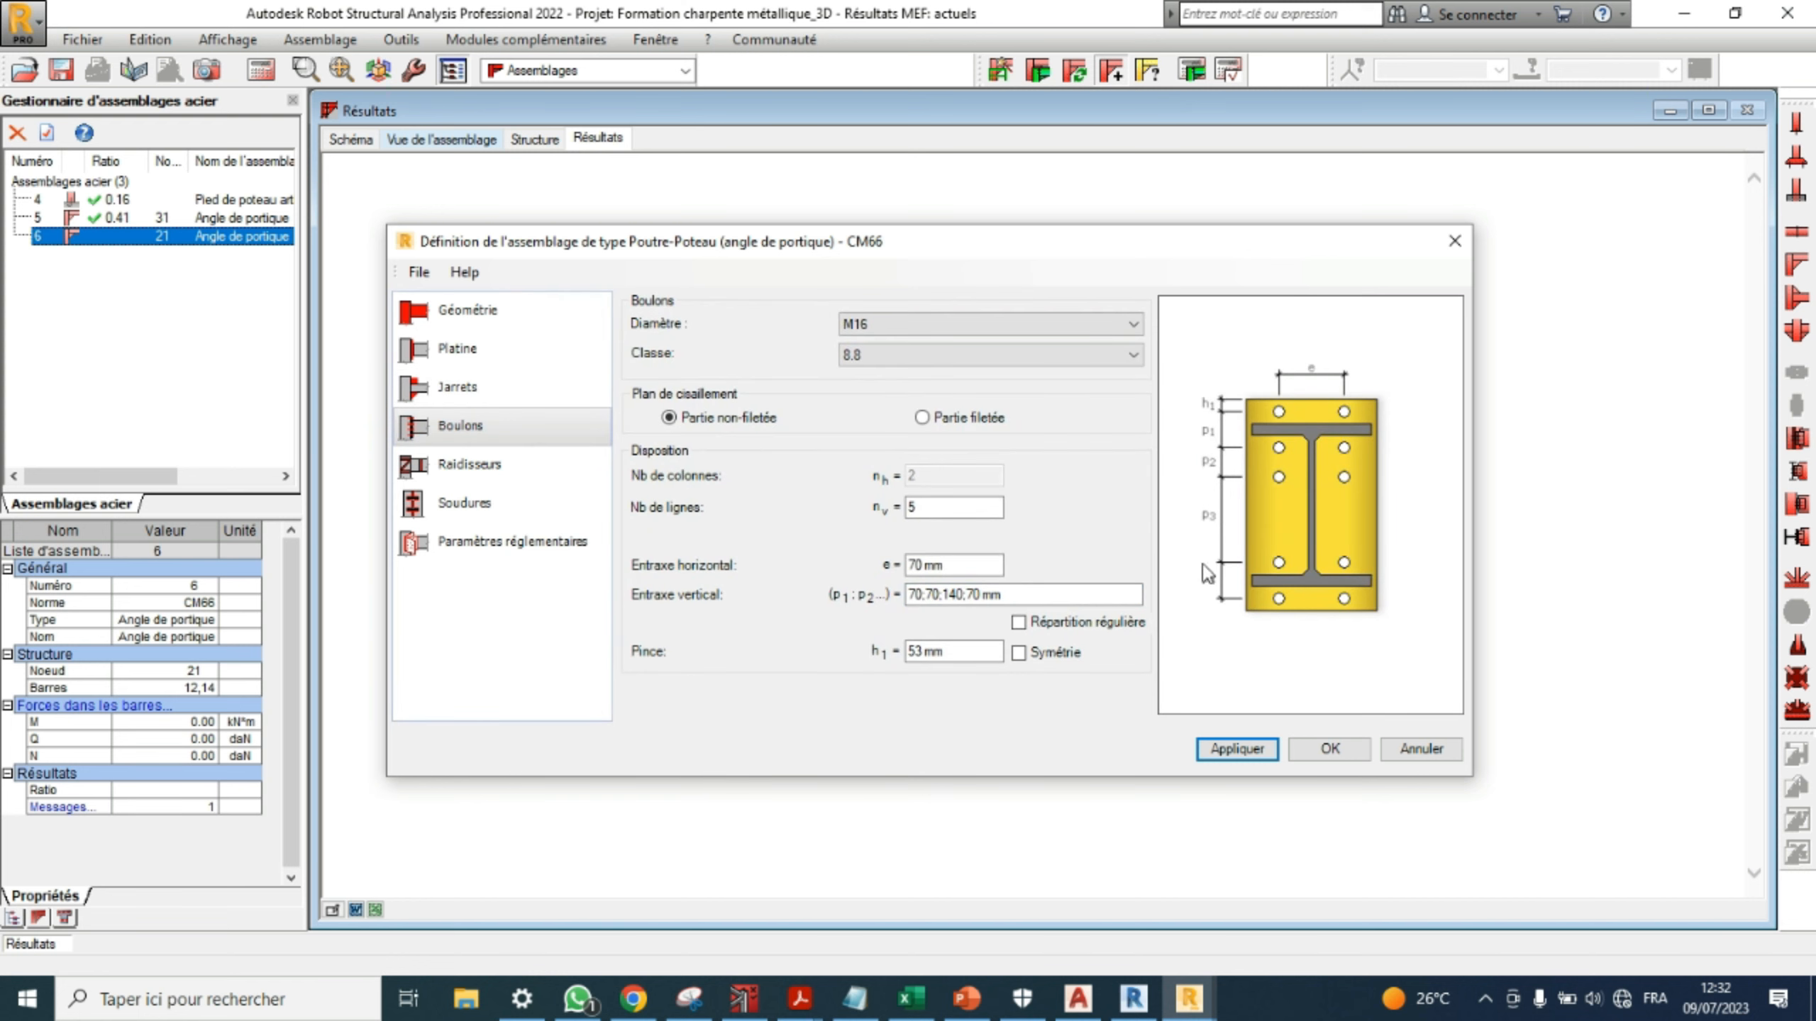
{"action": "left_click", "coordinate": [1010, 324]}
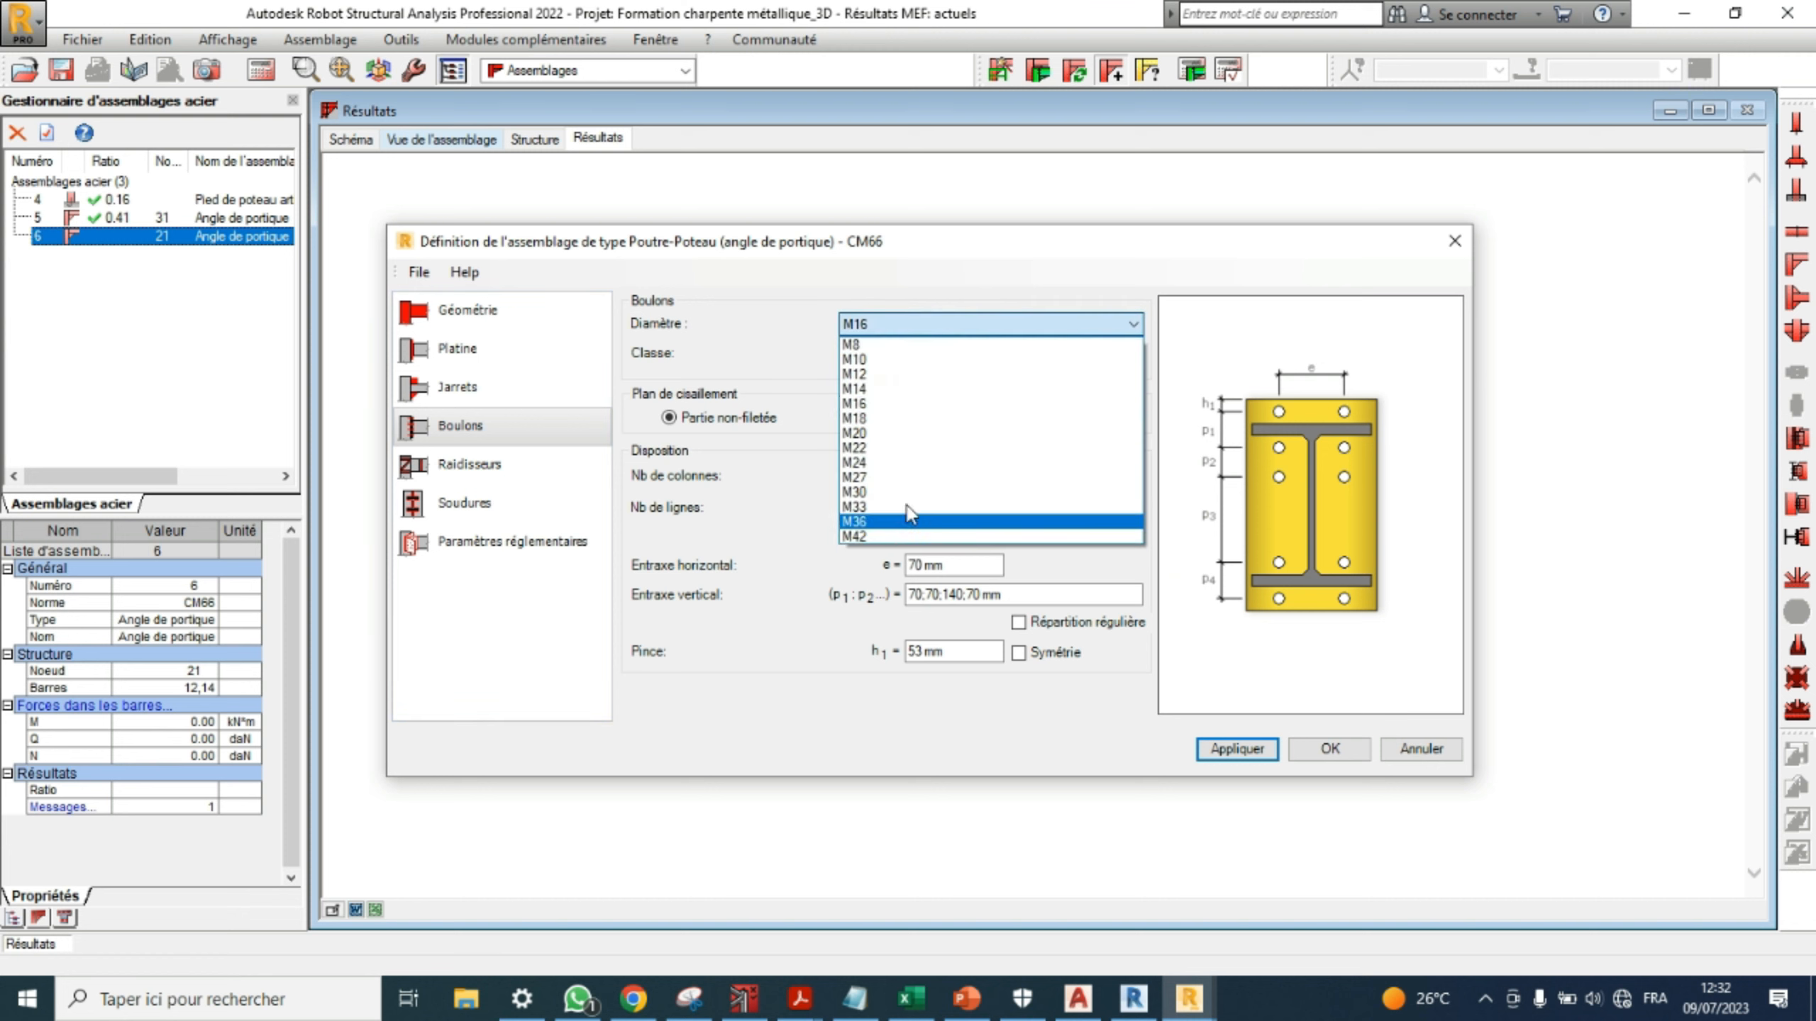
{"action": "left_click", "coordinate": [910, 378]}
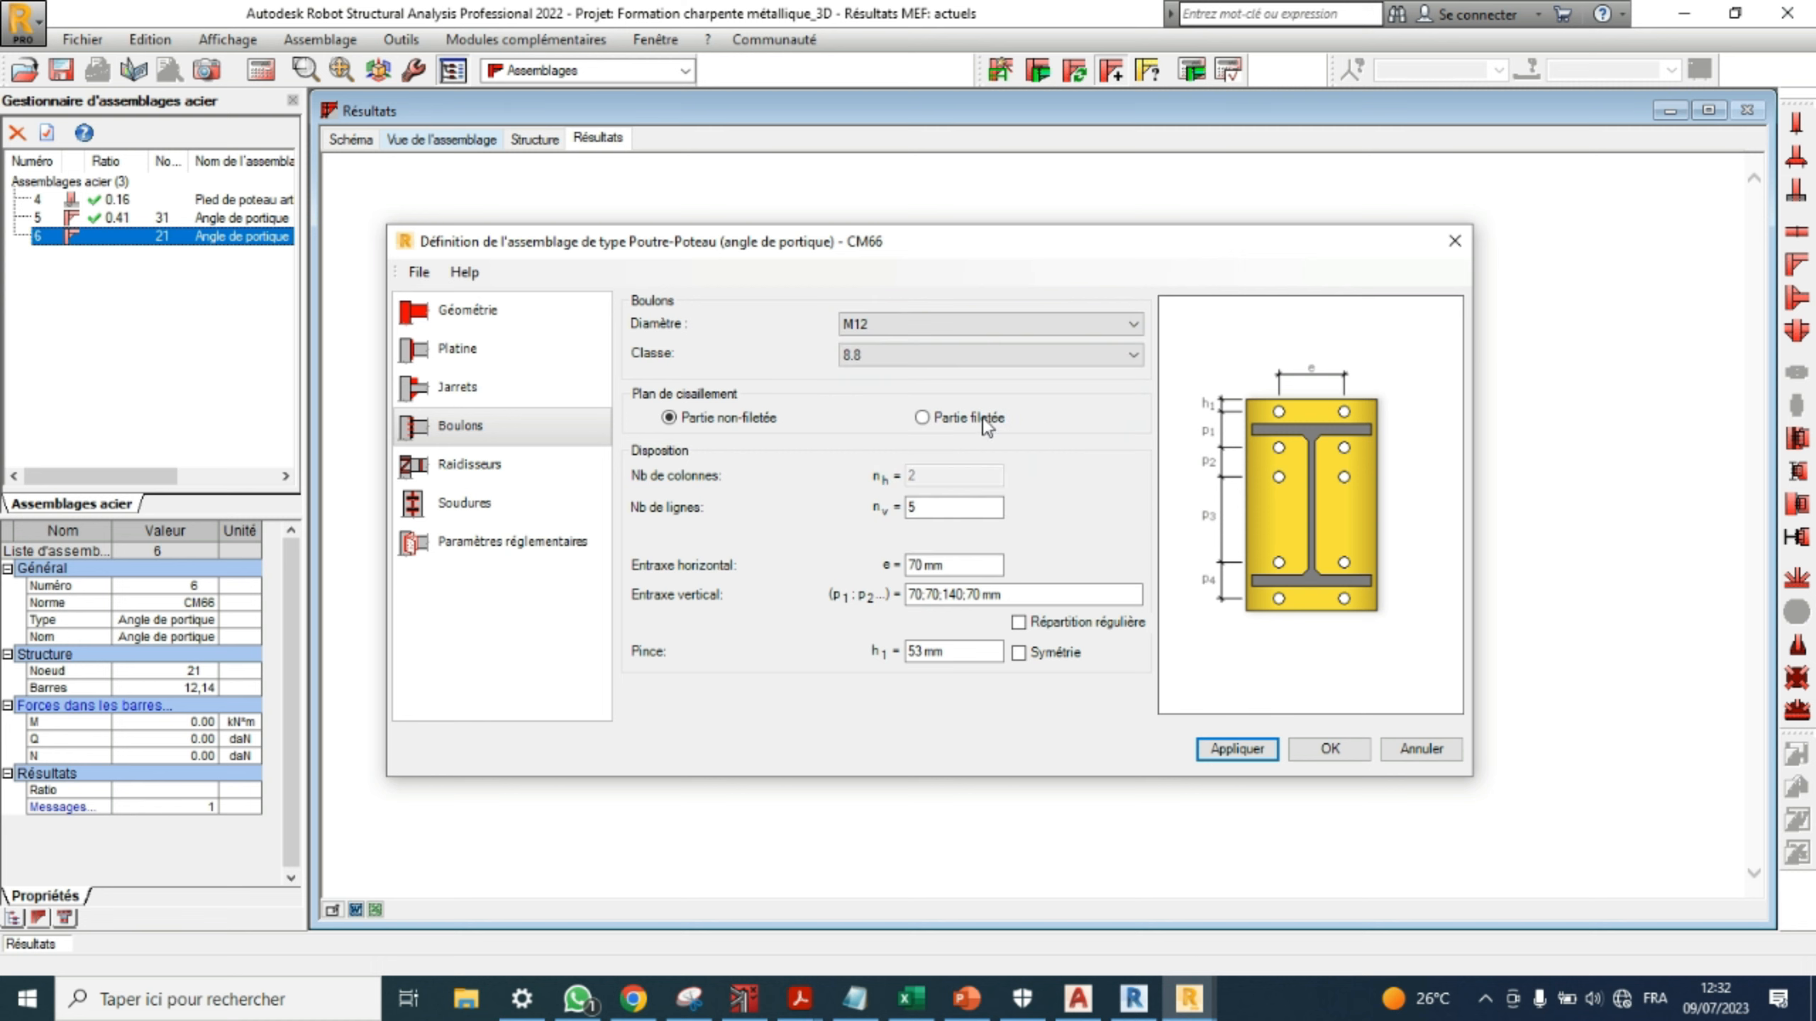
{"action": "left_click", "coordinate": [974, 355]}
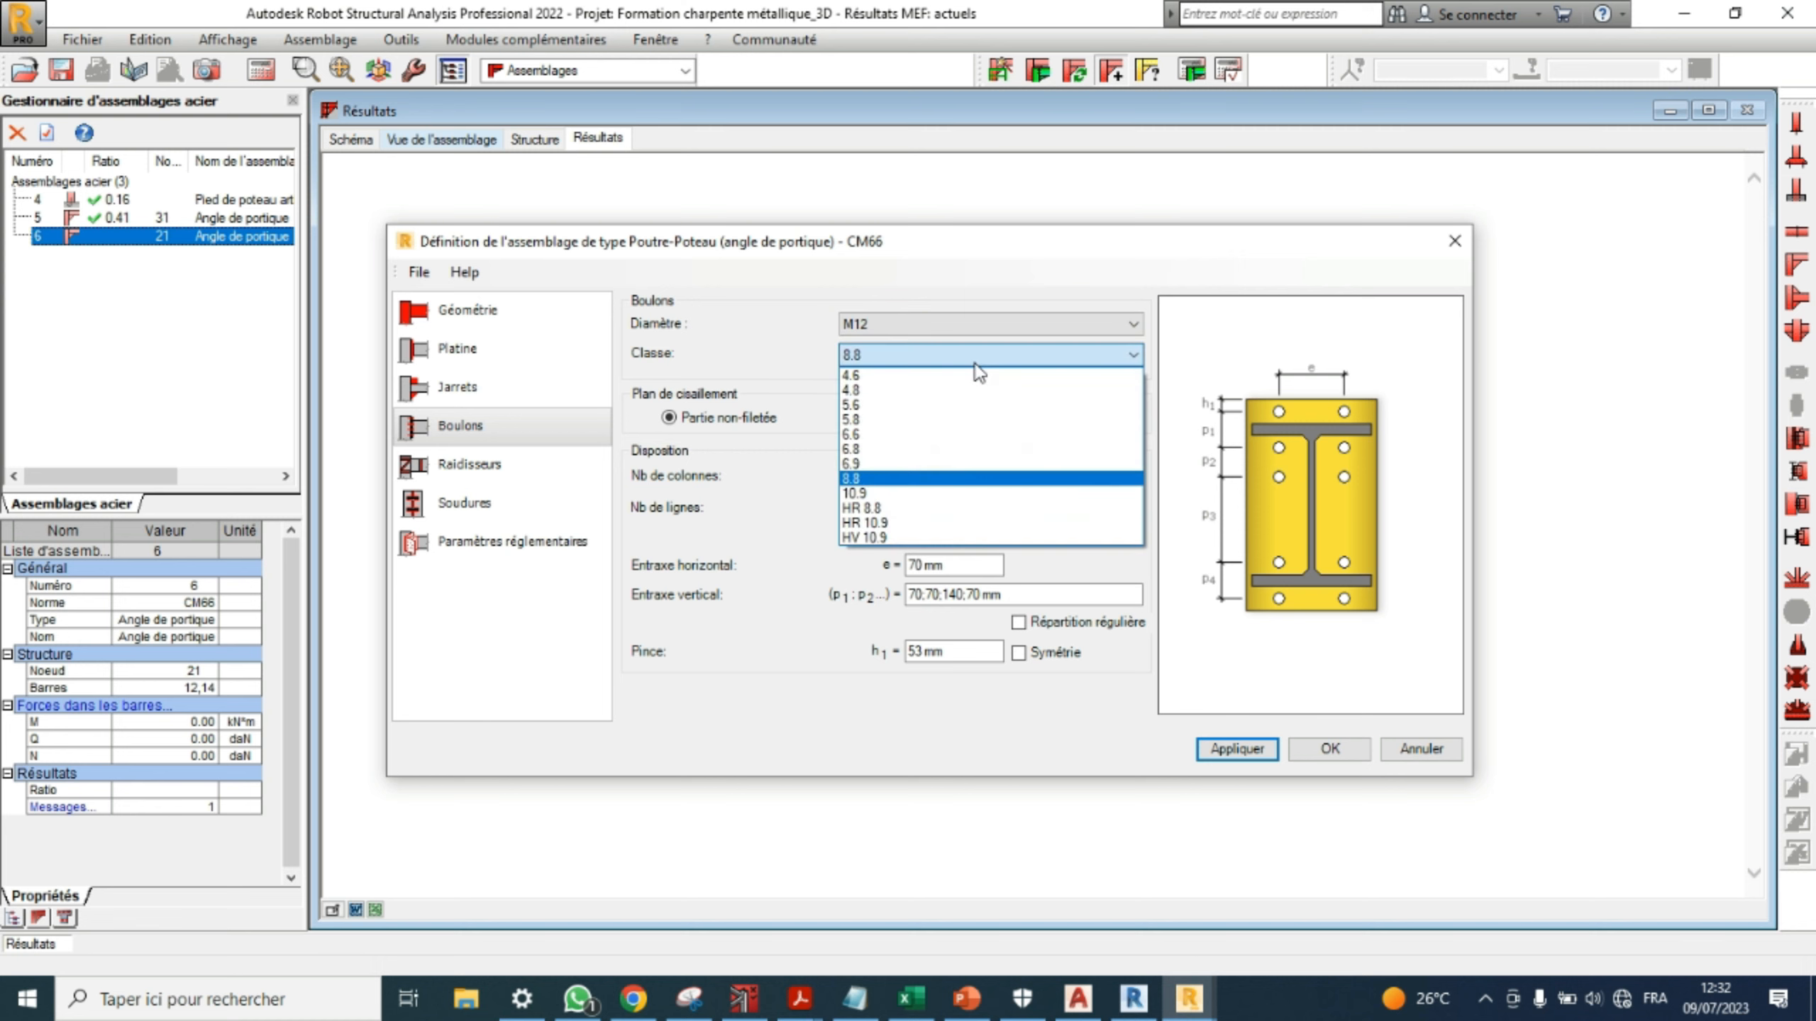
{"action": "left_click", "coordinate": [908, 450]}
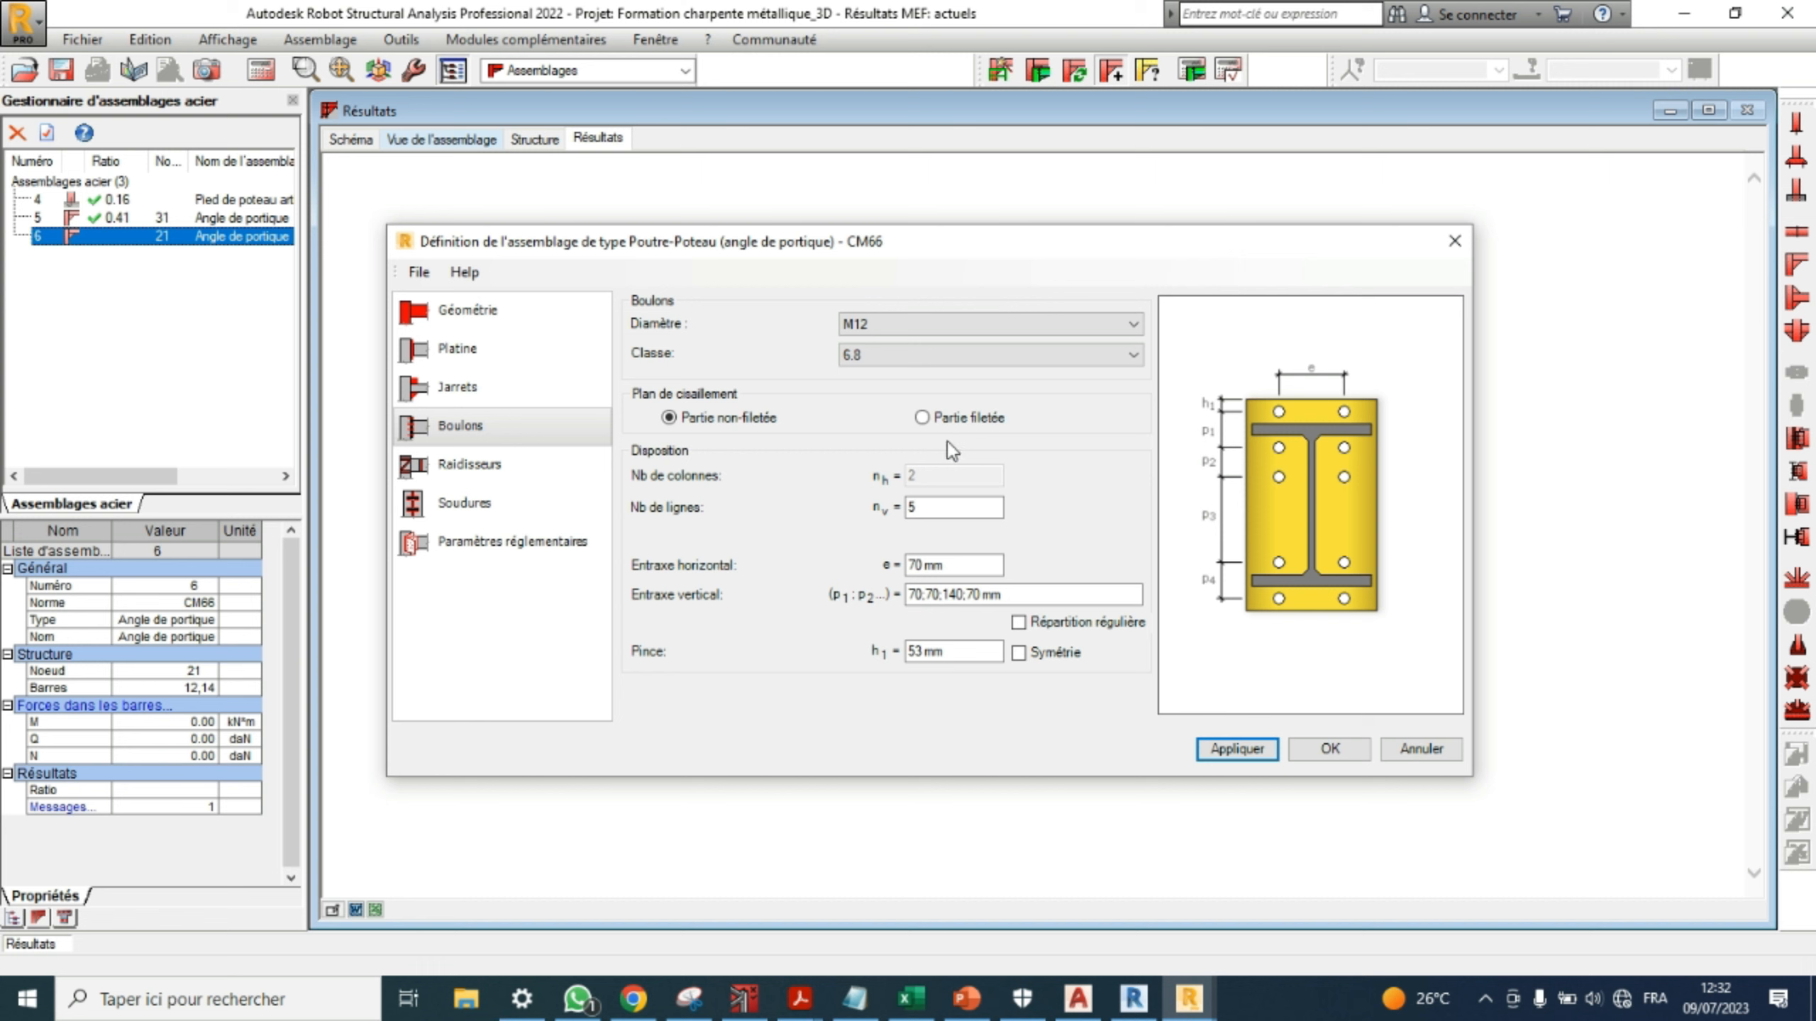
{"action": "left_click", "coordinate": [935, 417]}
{"action": "left_click", "coordinate": [930, 419]}
- Try 6 bolt rows n_v and return the number of rows to 5
{"action": "left_click", "coordinate": [929, 506]}
{"action": "double_click", "coordinate": [912, 507]}
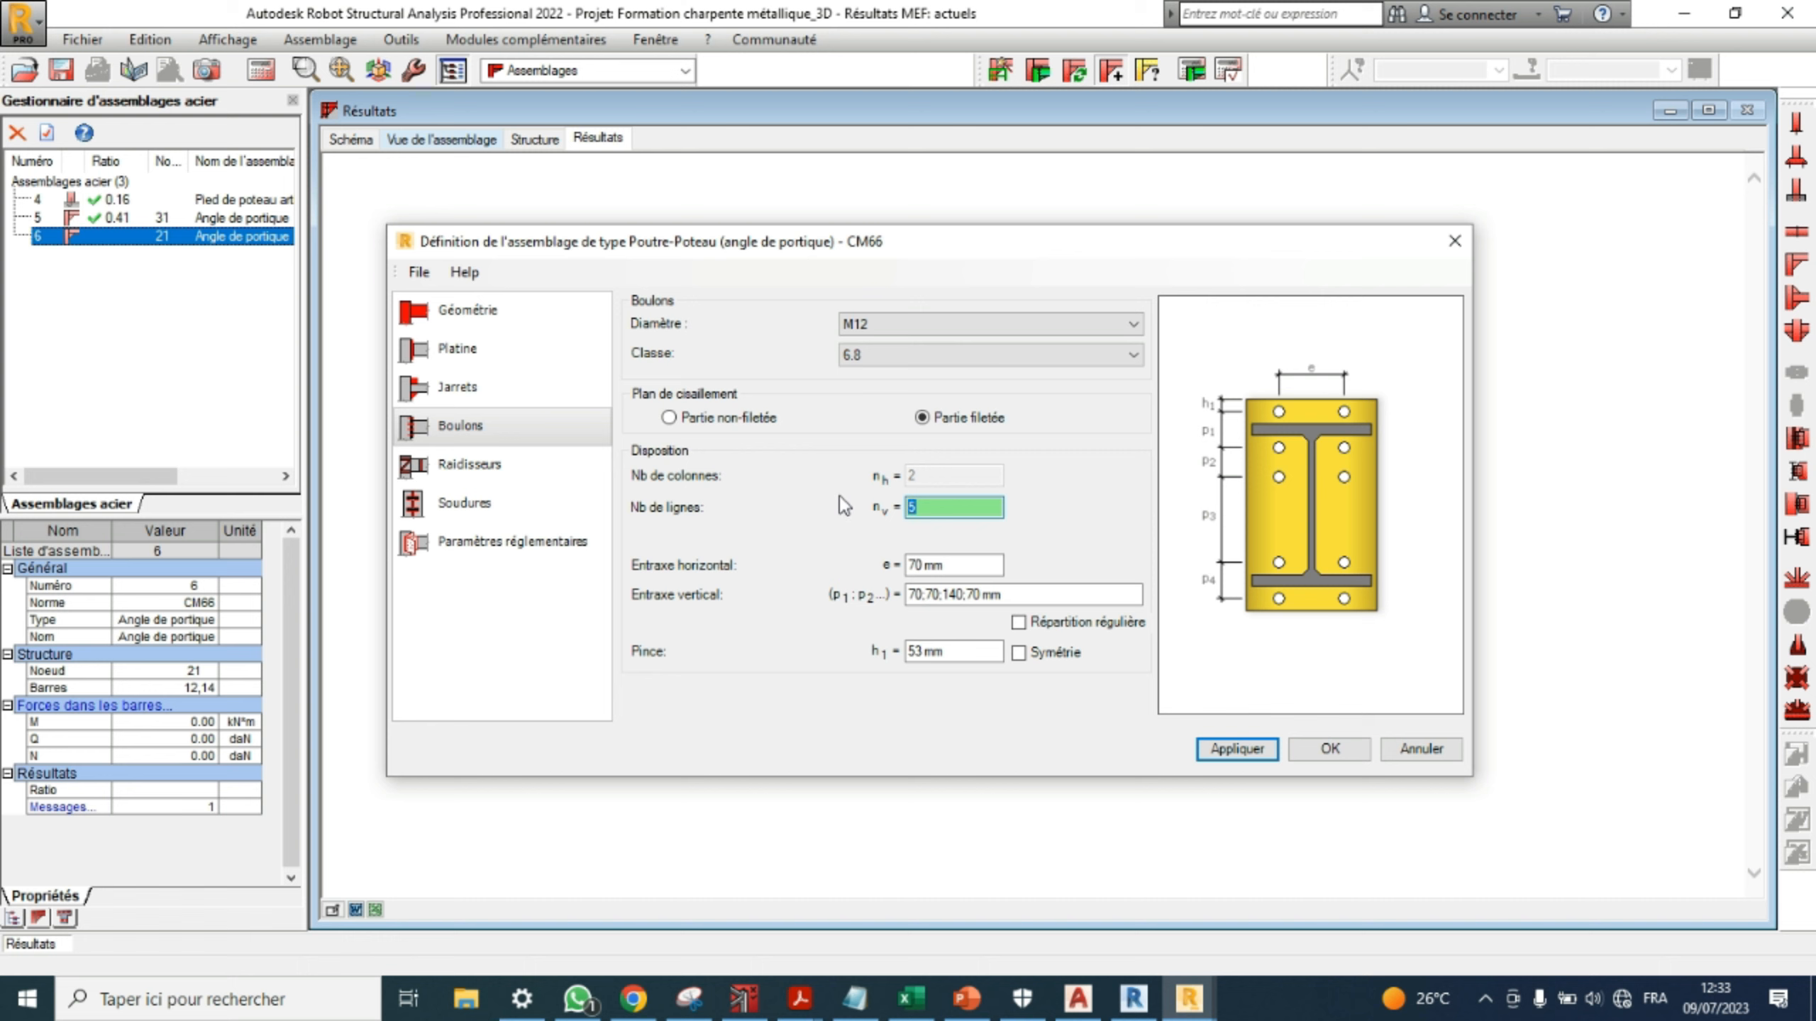
{"action": "type", "text": "6"}
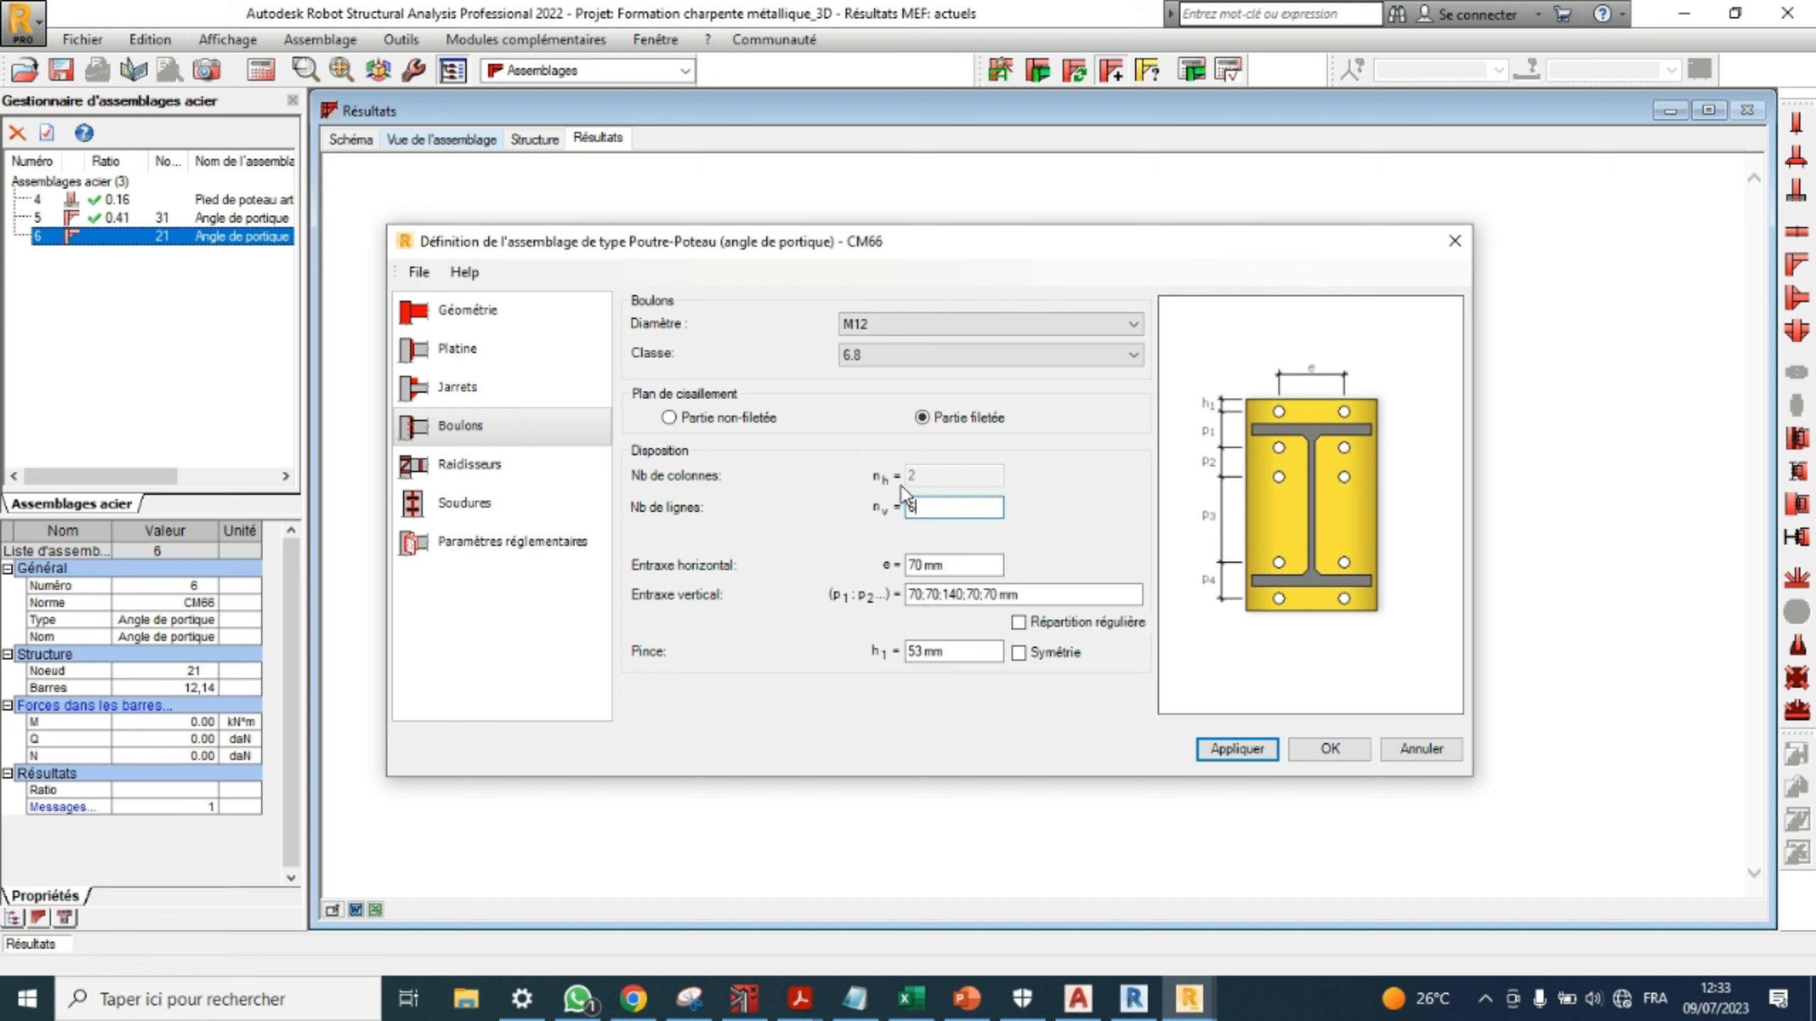
{"action": "left_click_drag", "start_coordinate": [920, 503], "coordinate": [879, 498]}
{"action": "type", "text": "5"}
{"action": "double_click", "coordinate": [912, 506]}
- Set the bolts' vertical spacing to 70;80;130;70 mm, keeping the horizontal spacing e at 70 mm
{"action": "left_click", "coordinate": [918, 566]}
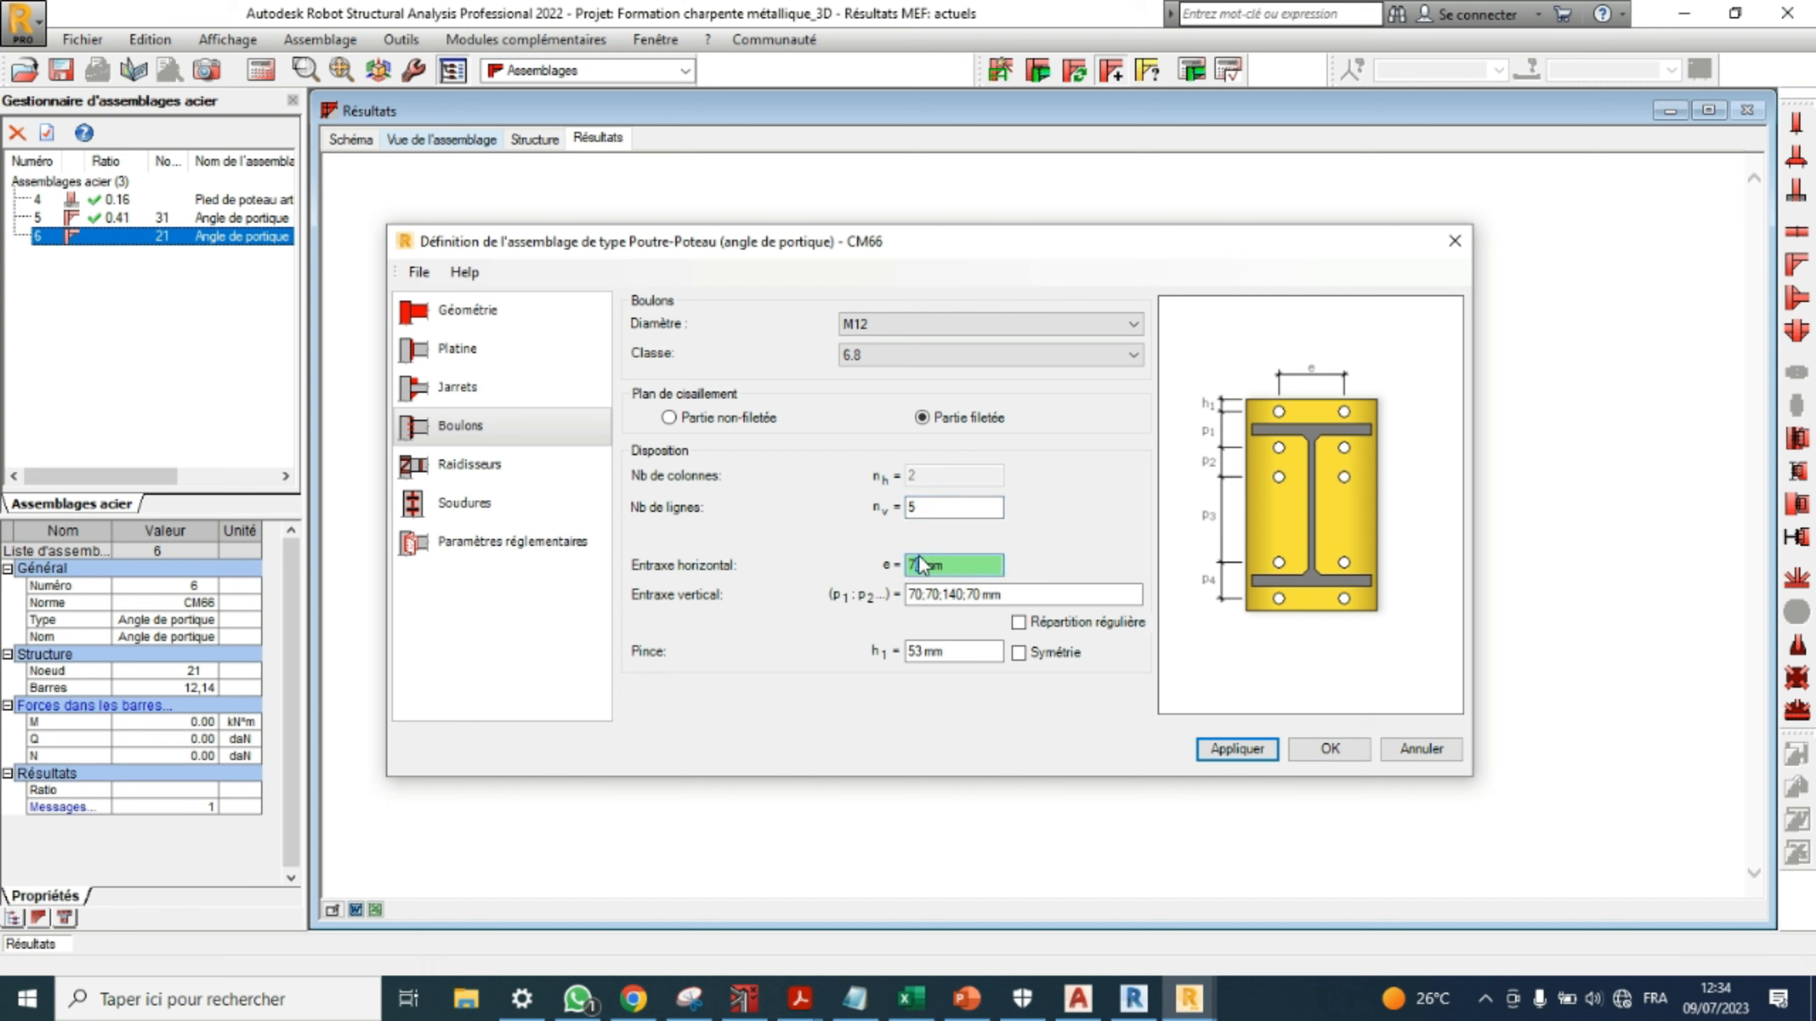
{"action": "left_click_drag", "start_coordinate": [920, 562], "coordinate": [914, 563]}
{"action": "left_click", "coordinate": [921, 595]}
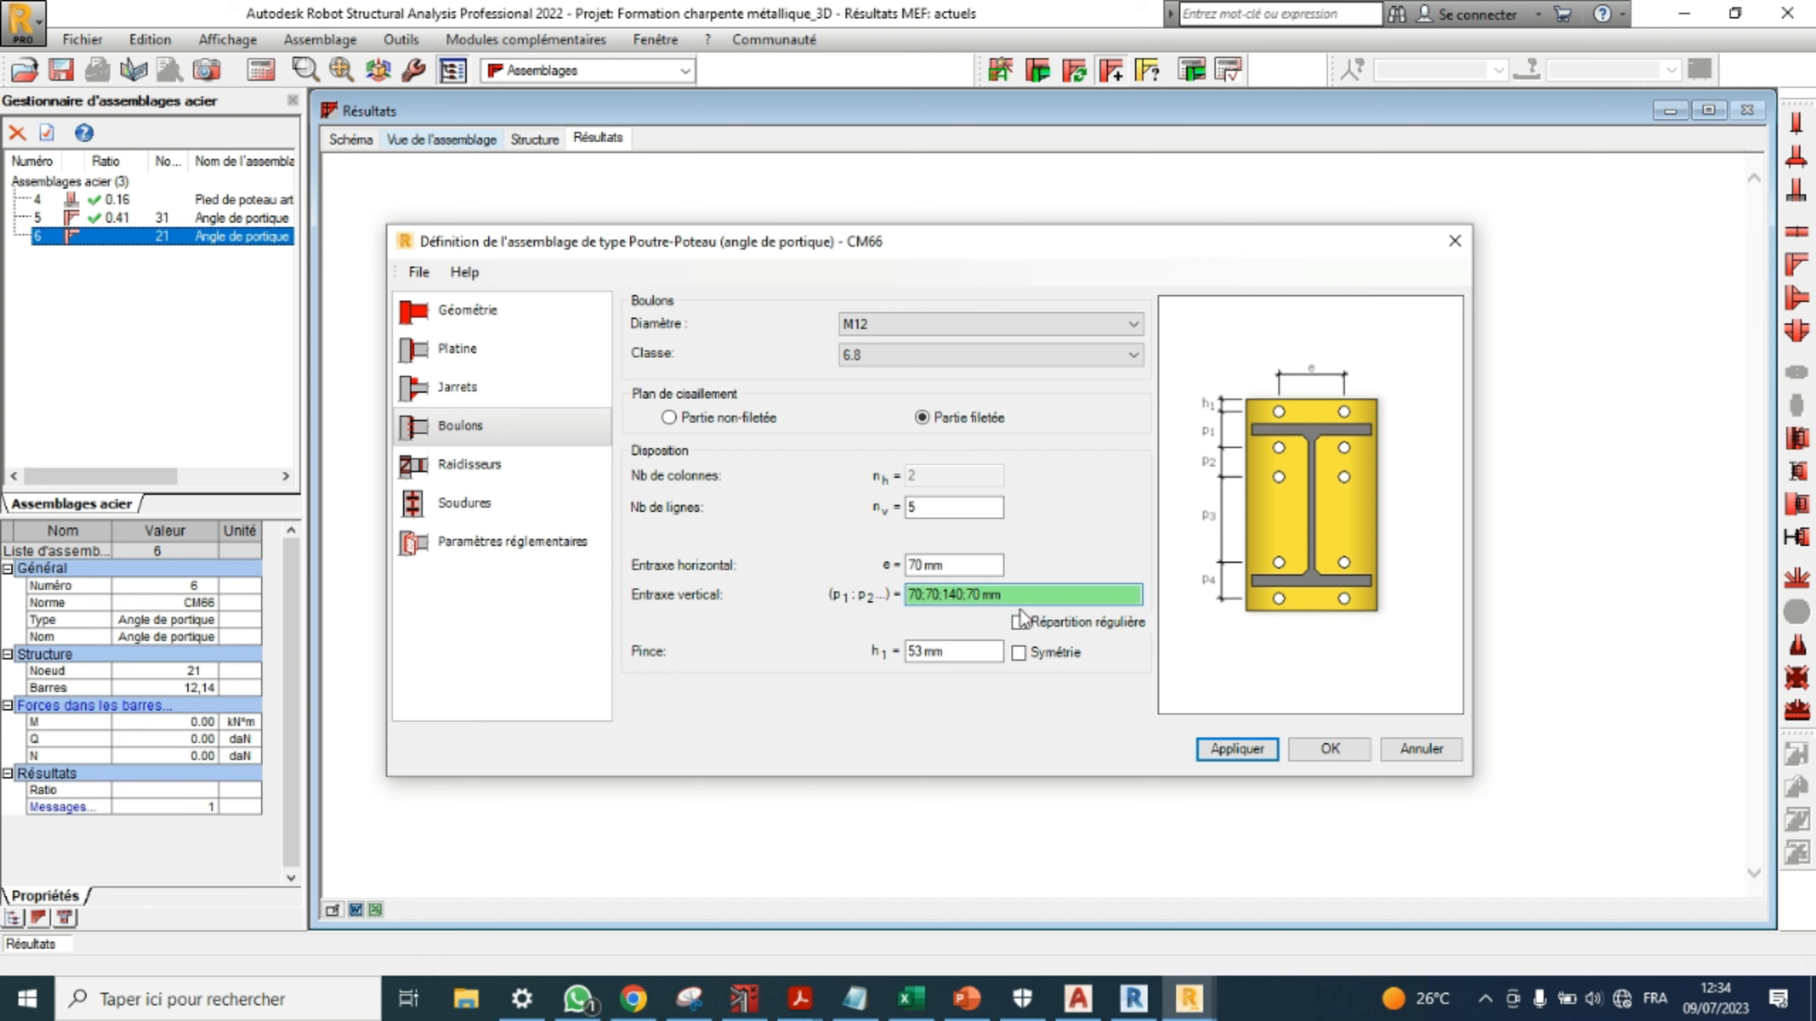
{"action": "double_click", "coordinate": [927, 592]}
{"action": "type", "text": "80"}
{"action": "left_click_drag", "start_coordinate": [959, 594], "coordinate": [949, 592]}
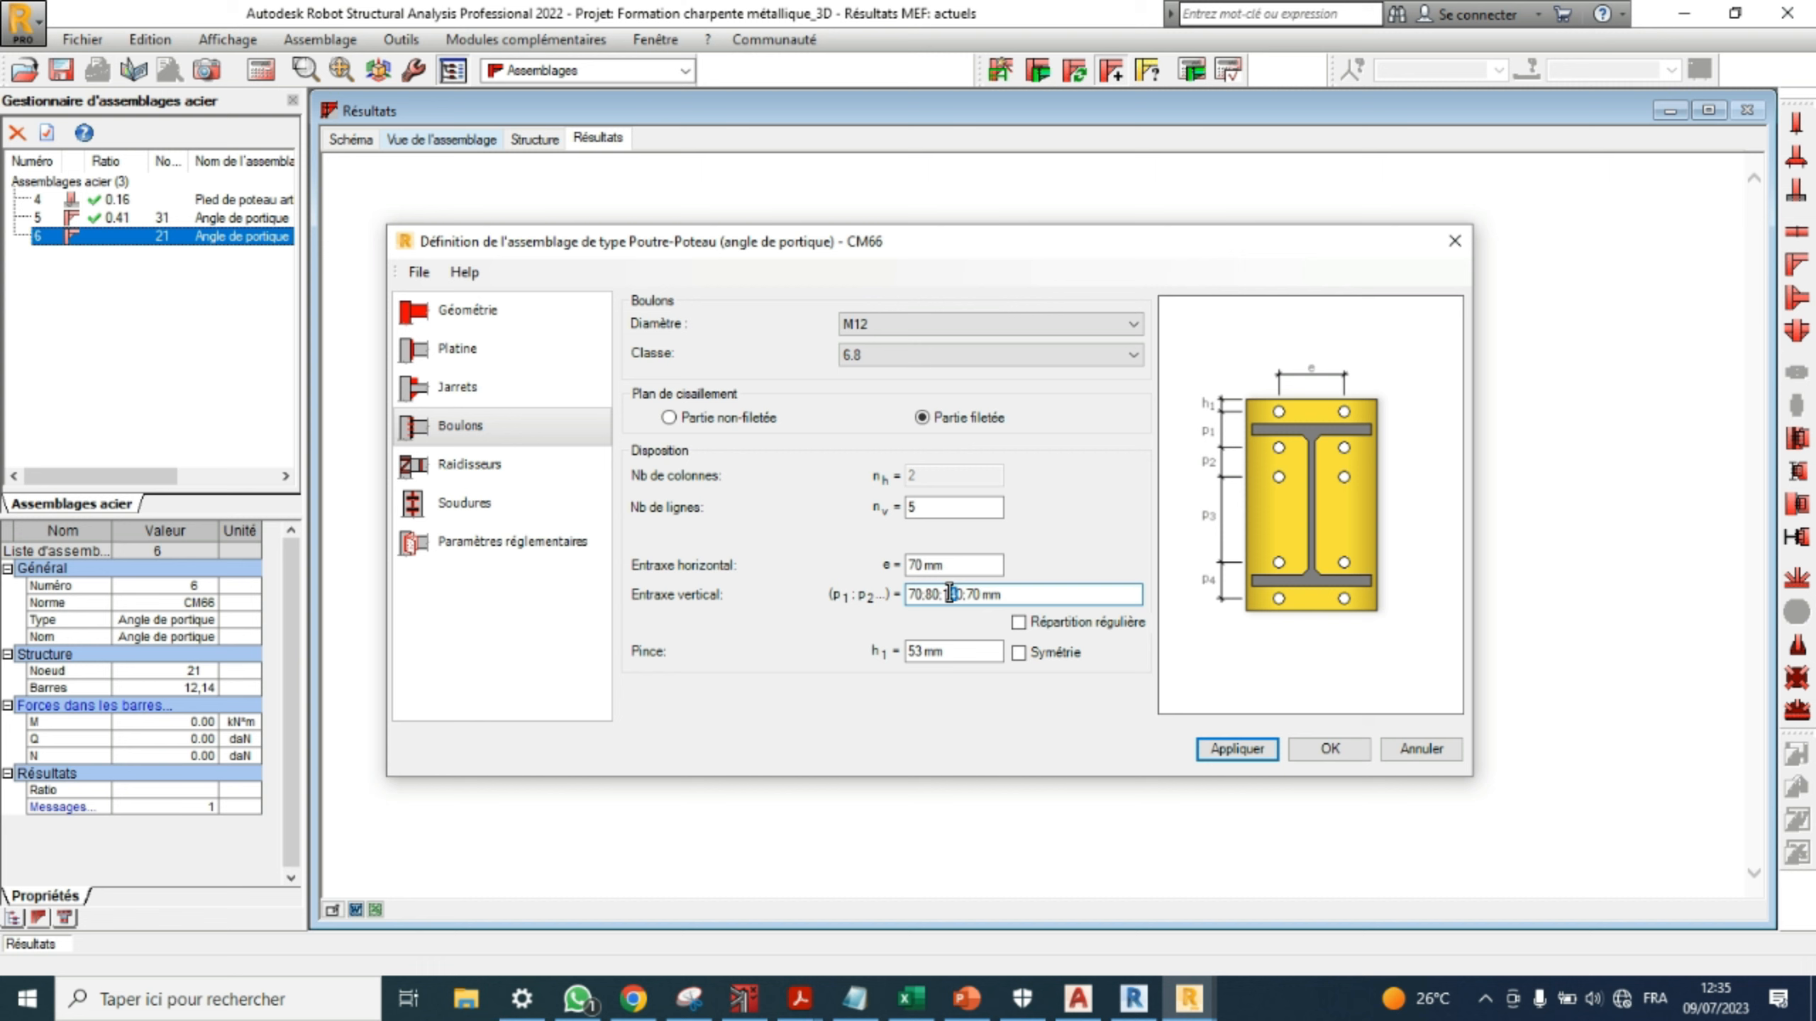
{"action": "type", "text": "3"}
- Try the symmetric bolt layout, switch it off again and set the bolt edge distance h1 to 50 mm
{"action": "double_click", "coordinate": [917, 652]}
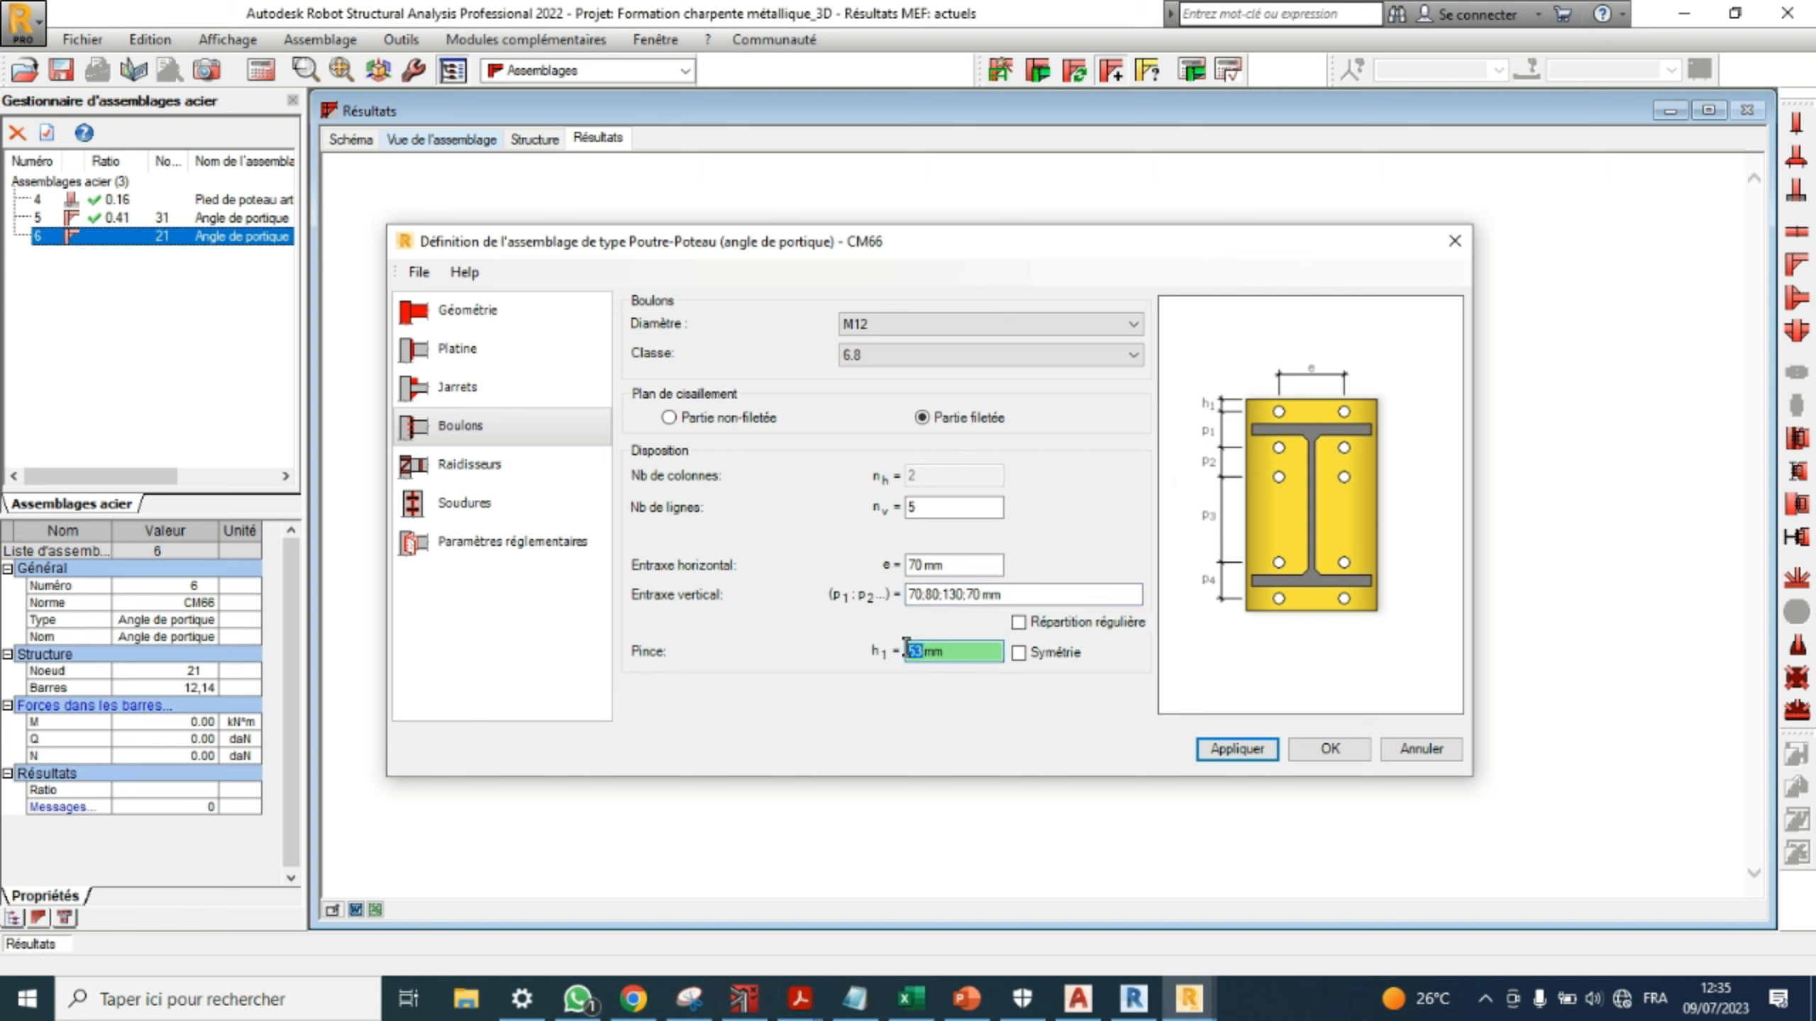
{"action": "type", "text": "50"}
{"action": "key", "text": "Return"}
{"action": "left_click", "coordinate": [1019, 653]}
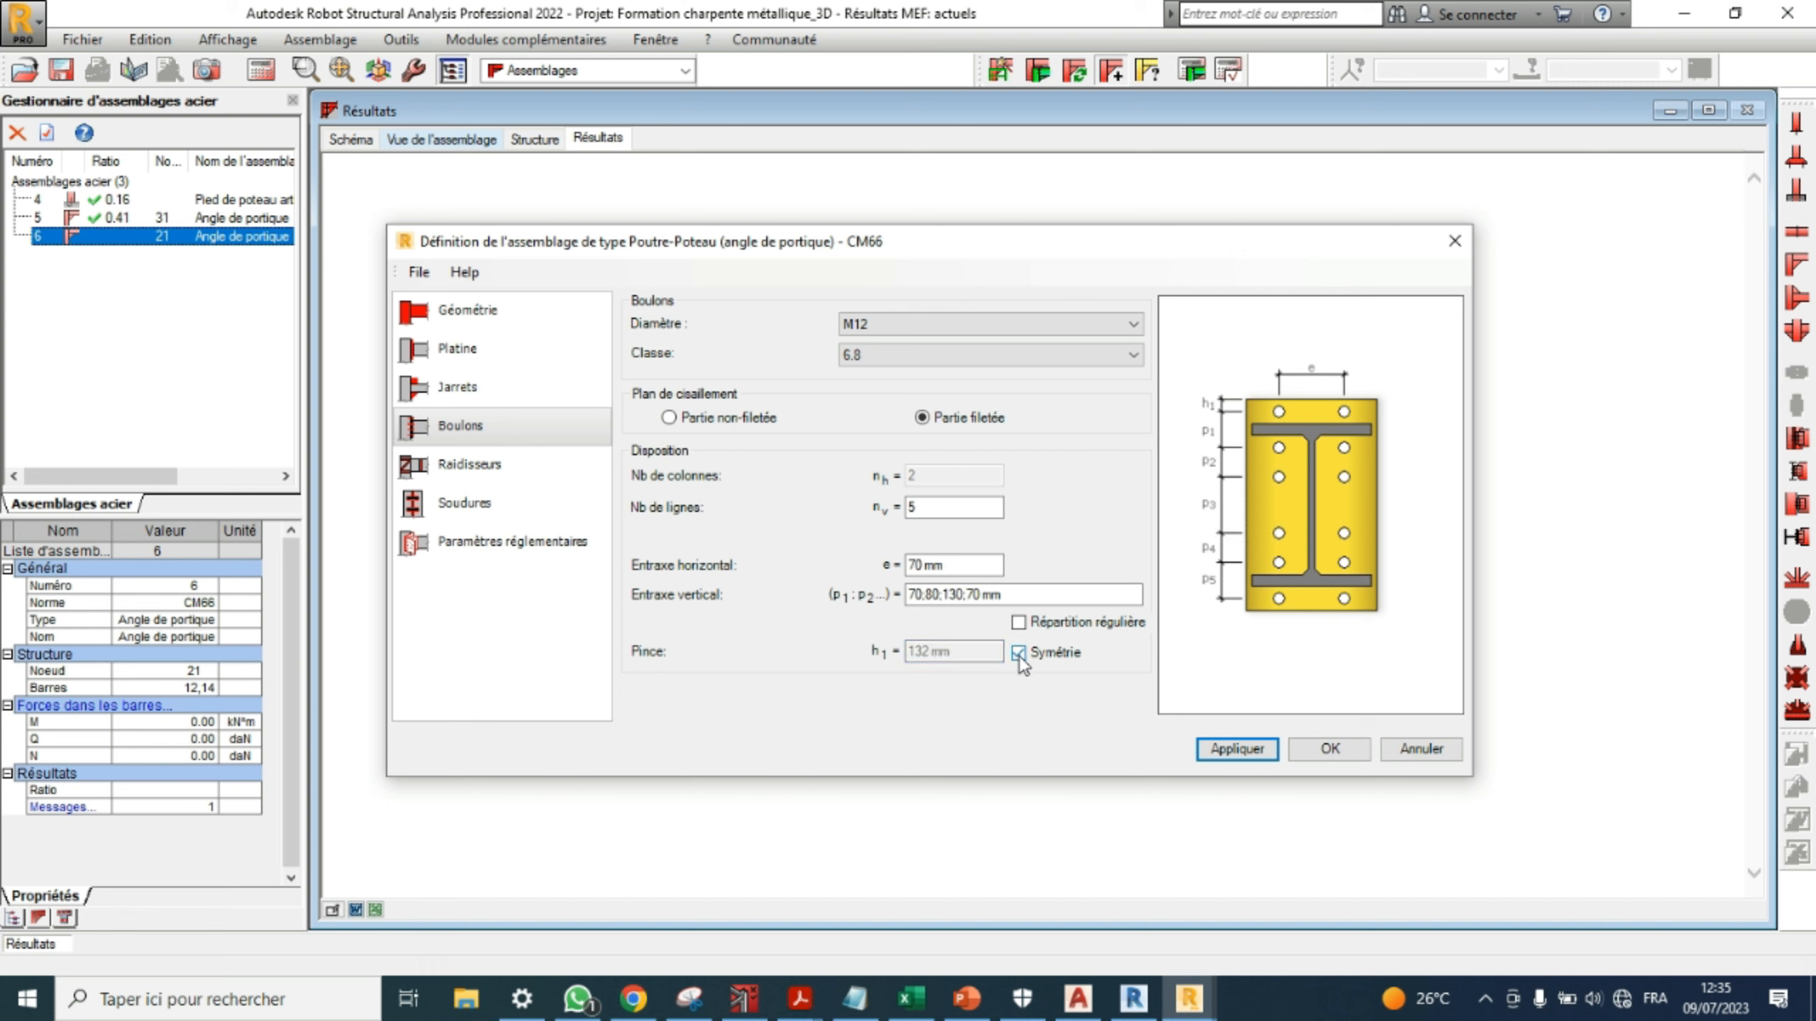
{"action": "left_click", "coordinate": [1019, 654]}
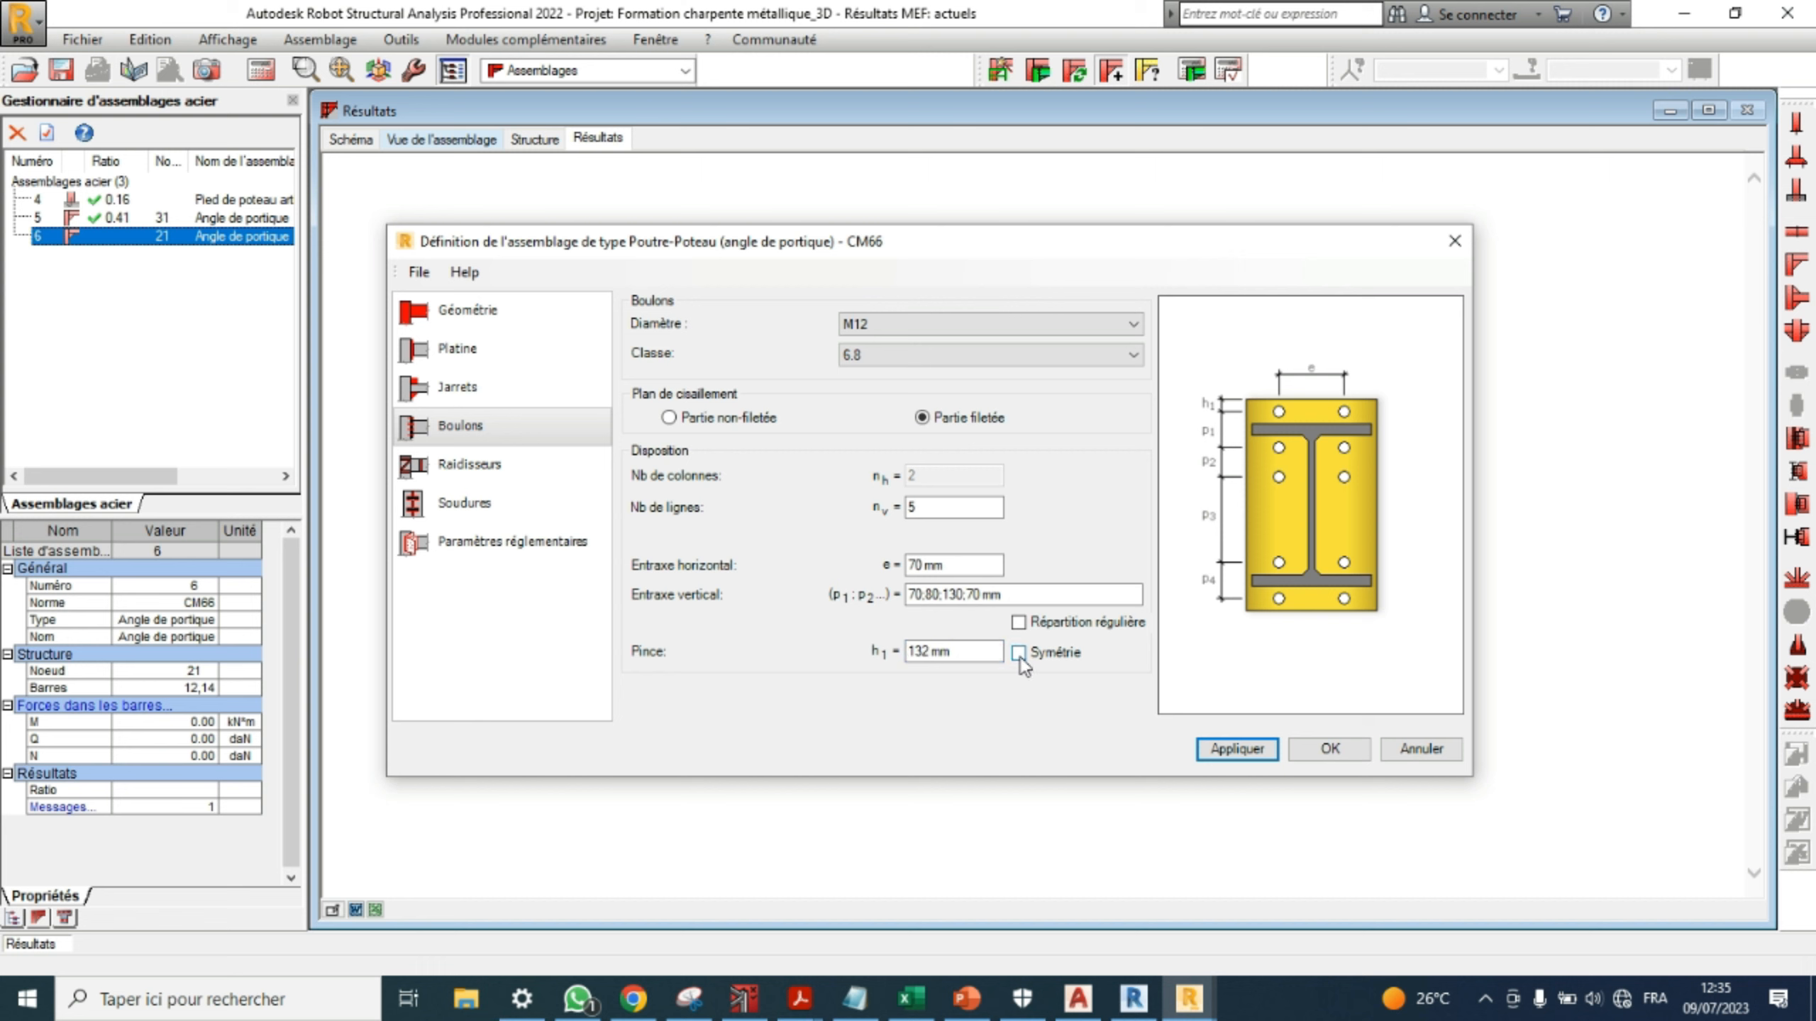
{"action": "left_click", "coordinate": [1019, 654]}
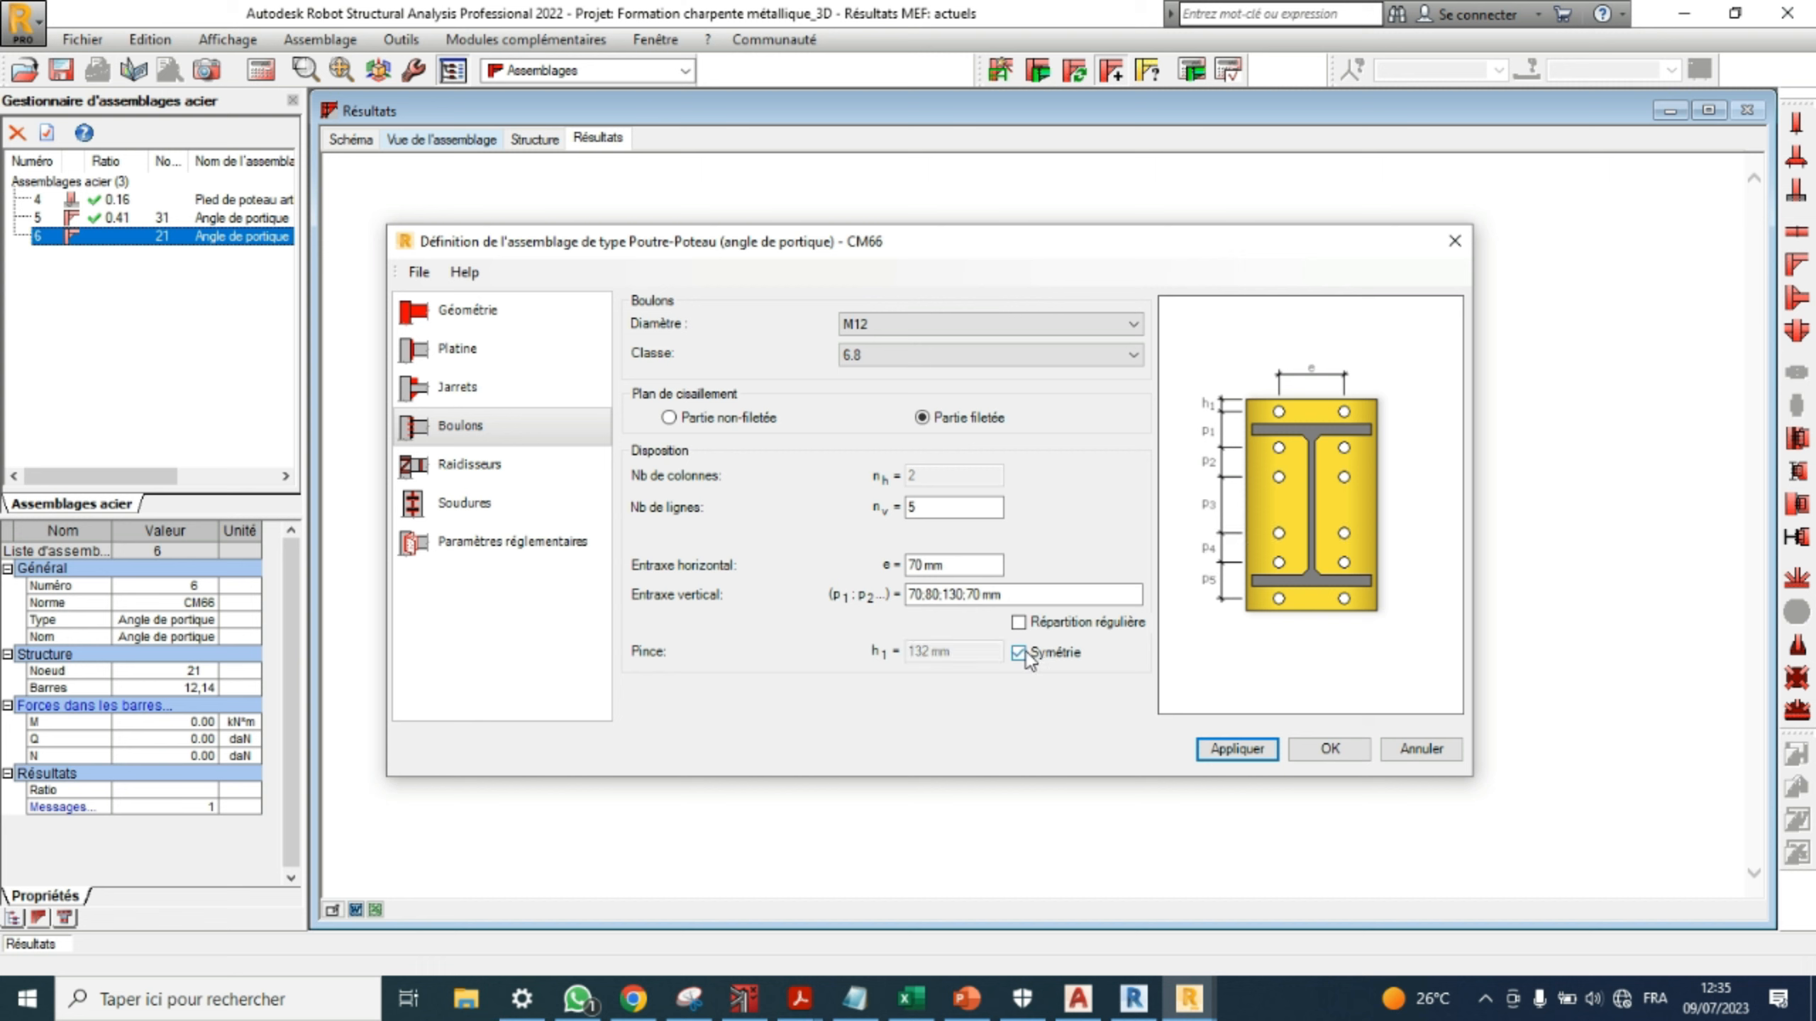
{"action": "left_click", "coordinate": [1024, 652]}
{"action": "double_click", "coordinate": [925, 644]}
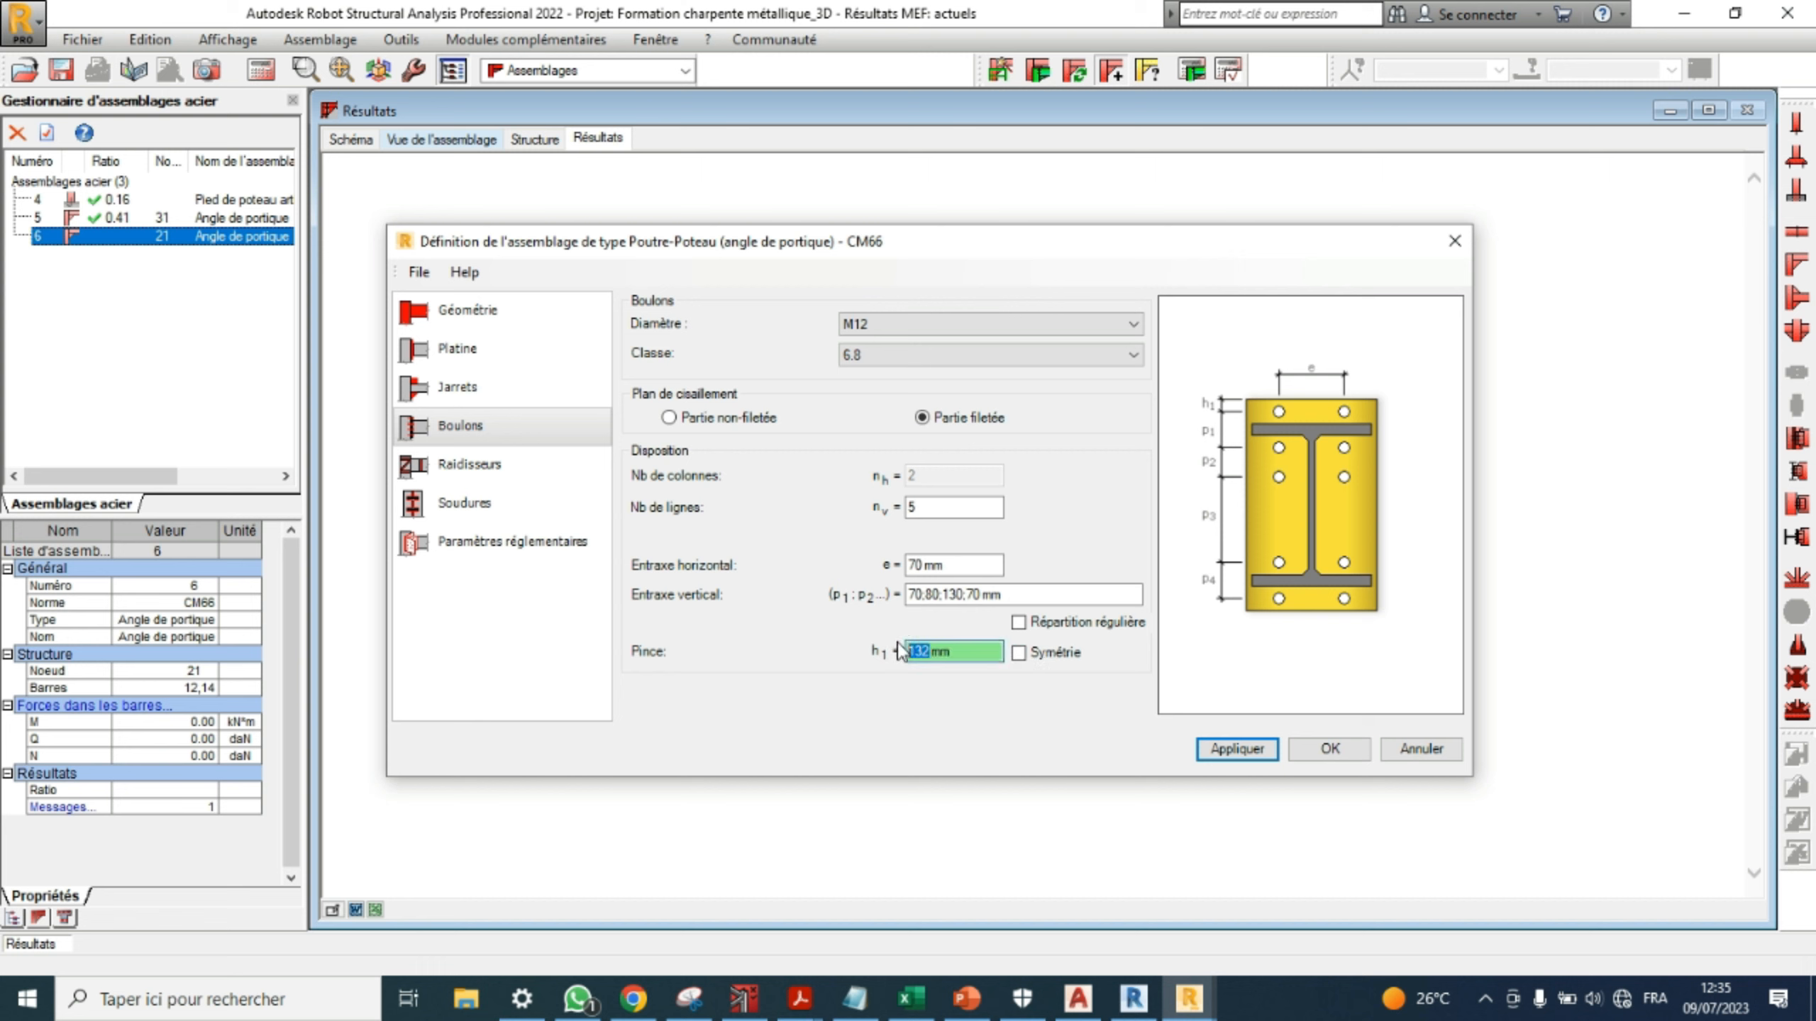
{"action": "type", "text": "50"}
- Try a diagonal stiffener as additional column web reinforcement and return to the type without reinforcement
{"action": "left_click", "coordinate": [504, 465]}
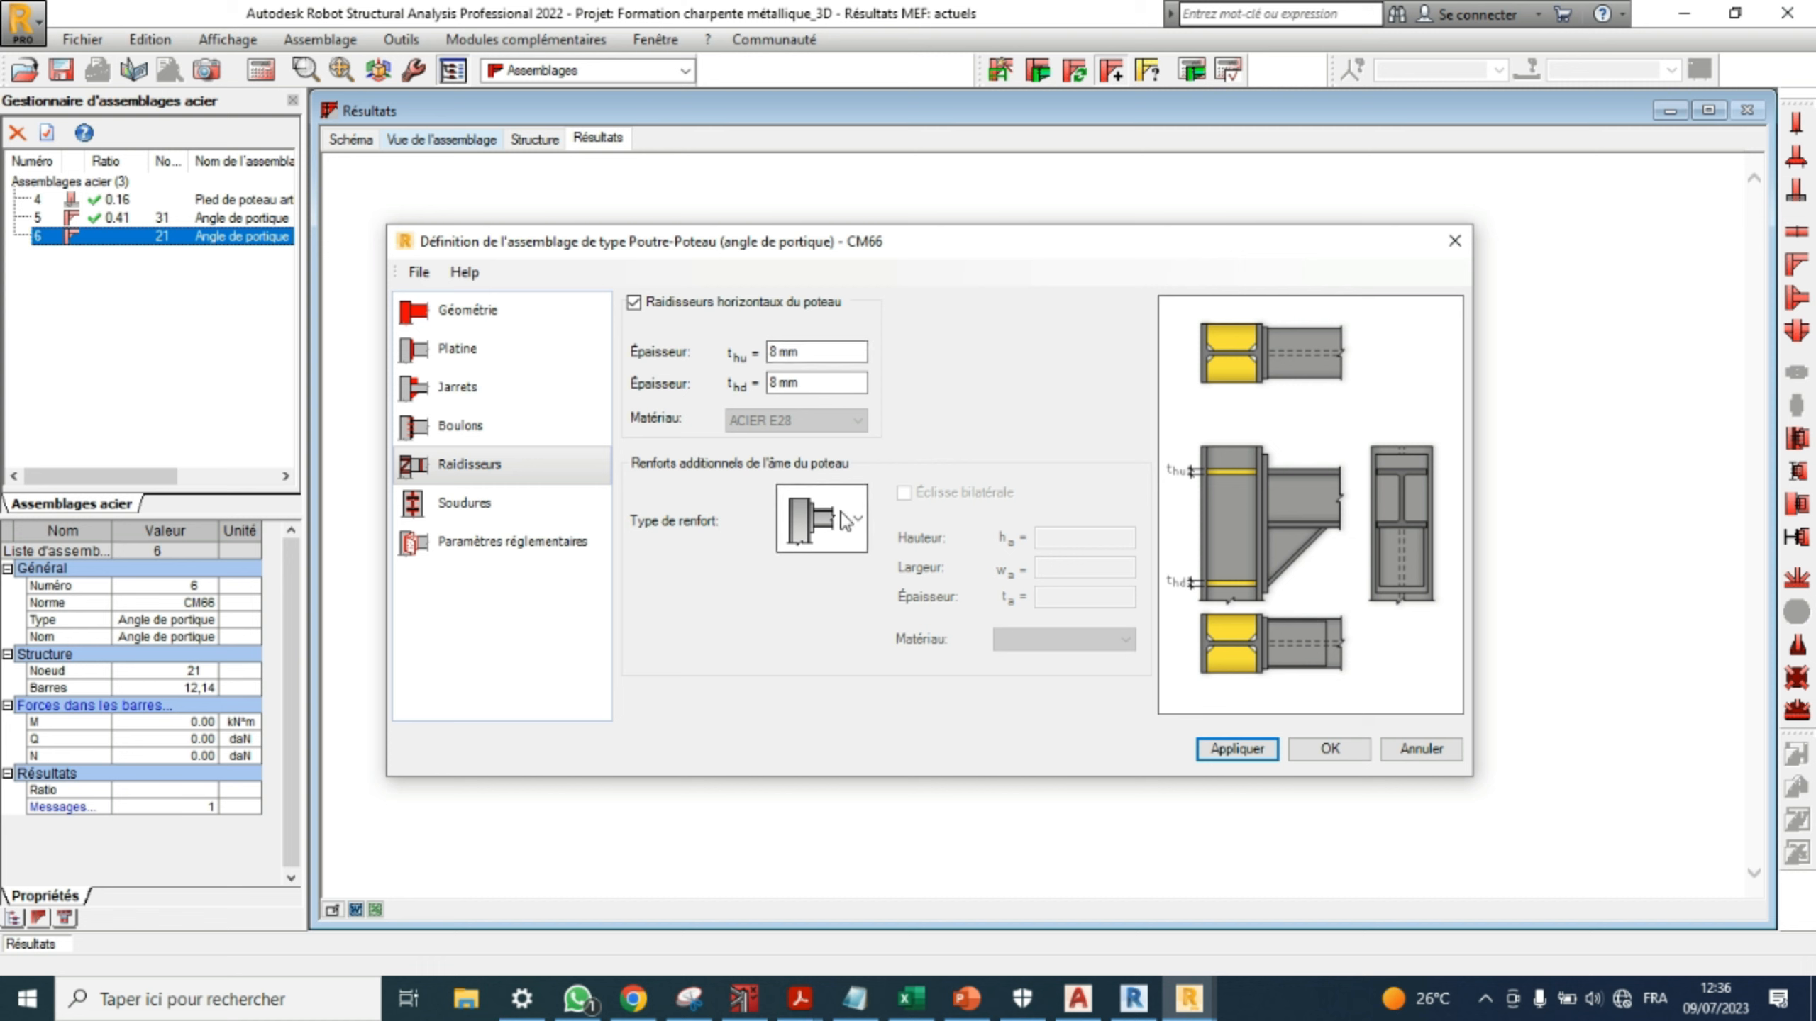
{"action": "left_click", "coordinate": [859, 538]}
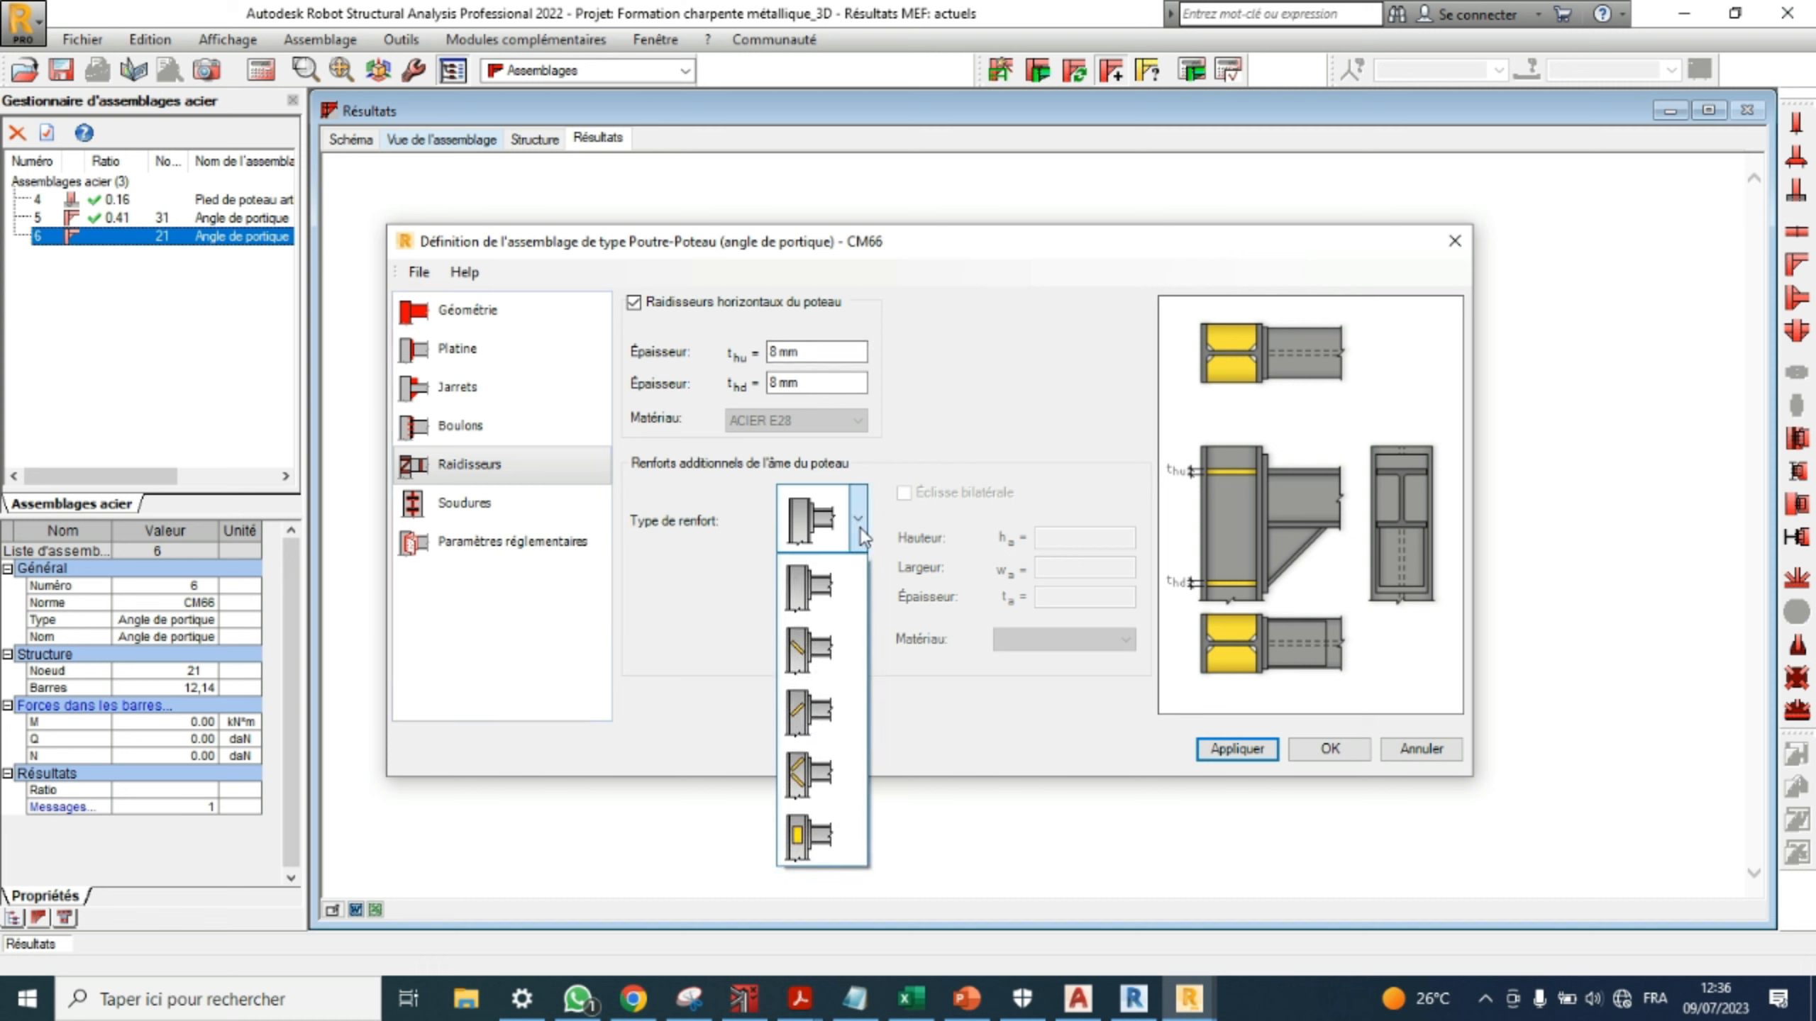
{"action": "left_click", "coordinate": [806, 647]}
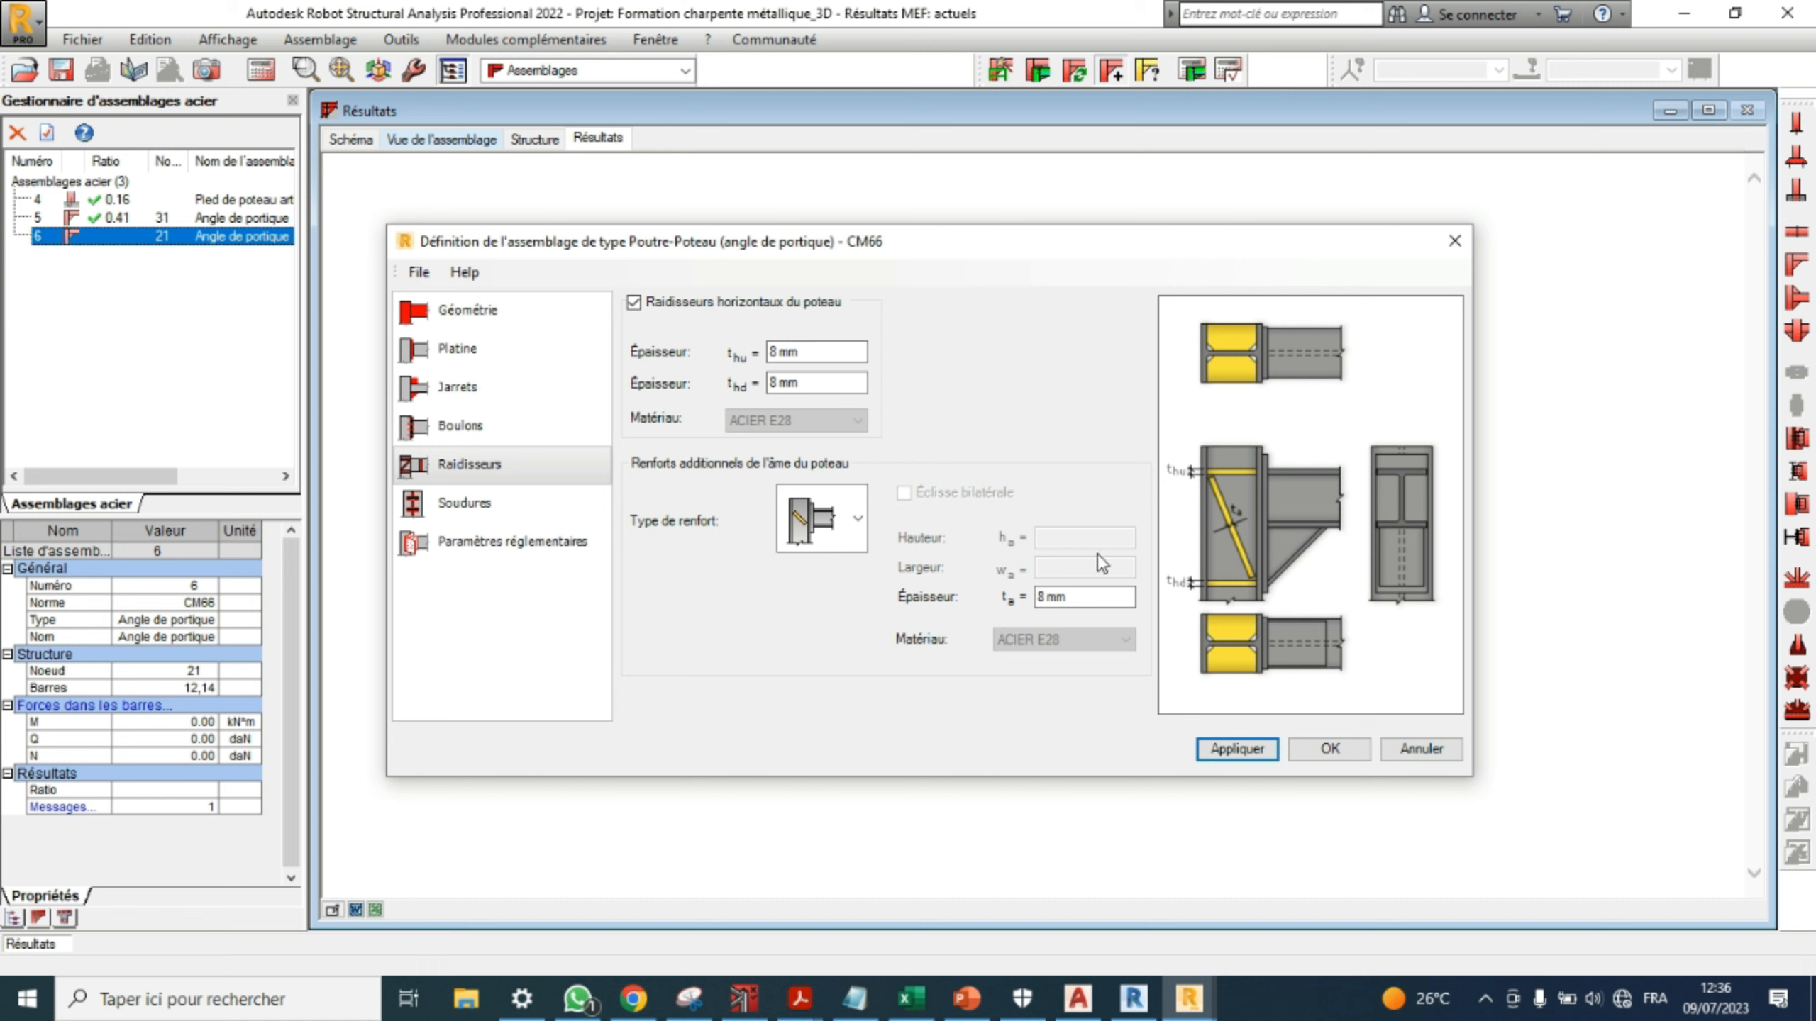
{"action": "left_click", "coordinate": [859, 514]}
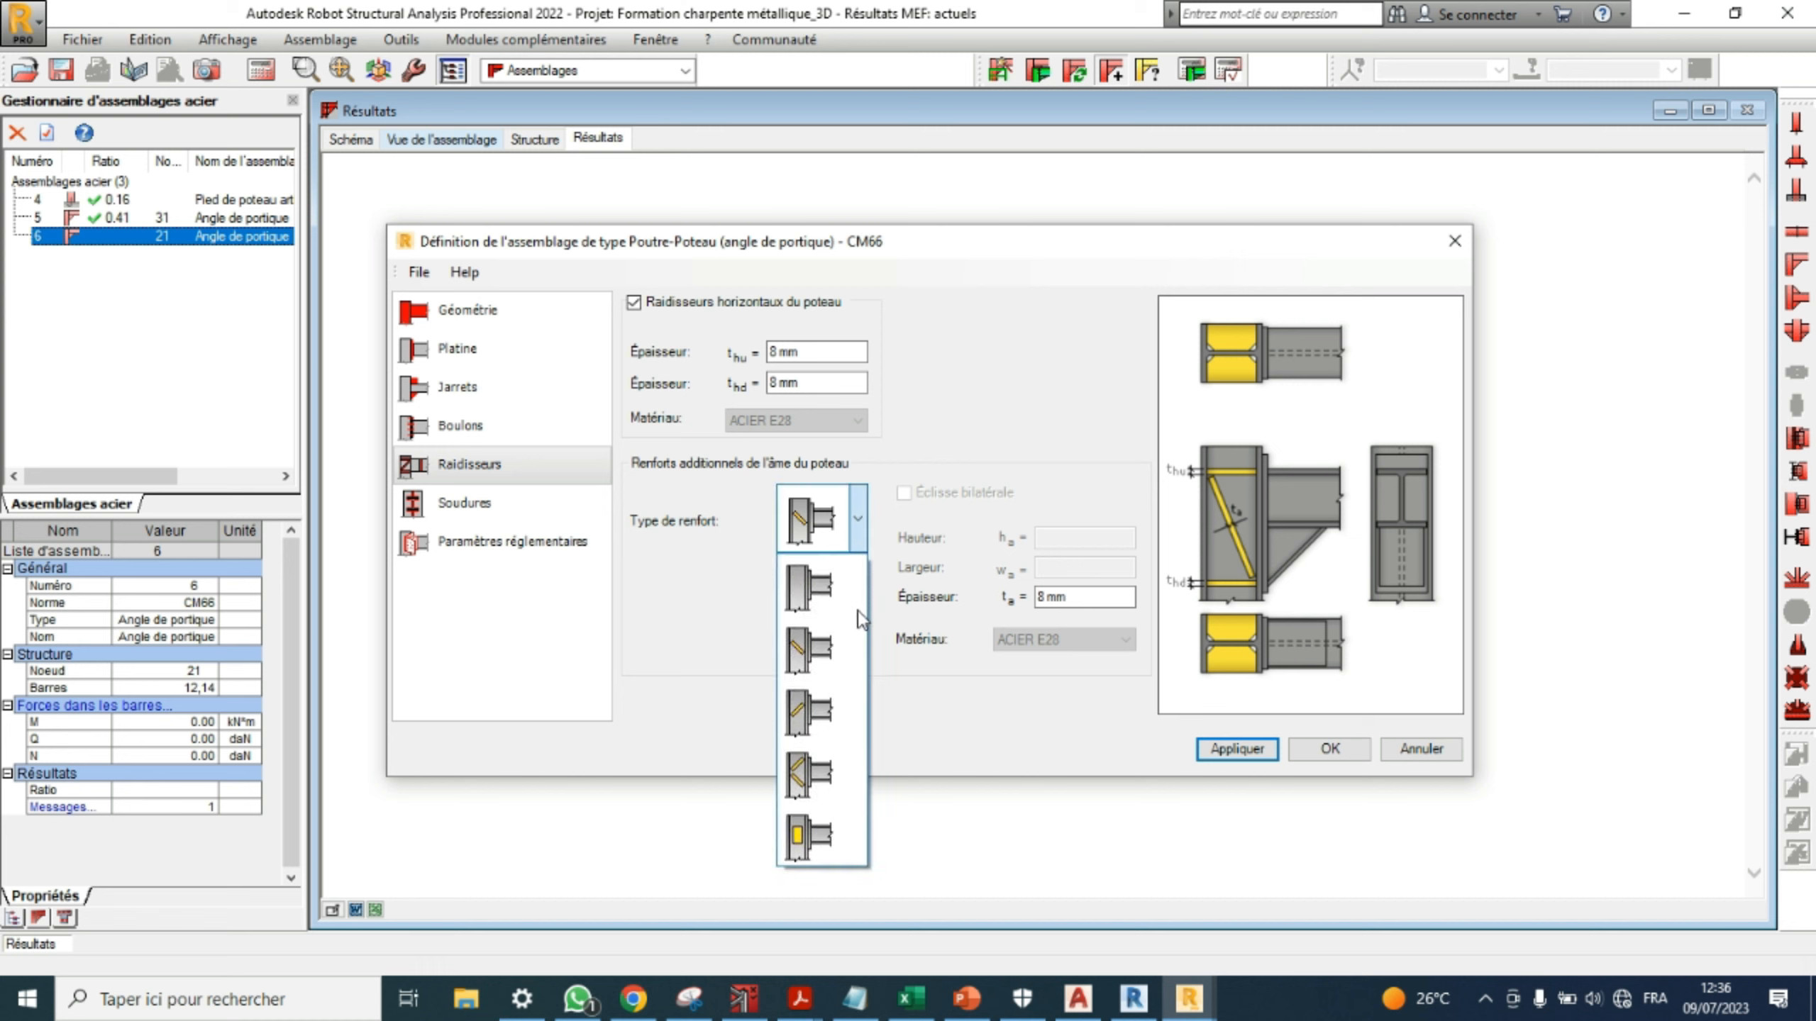
{"action": "left_click", "coordinate": [810, 587]}
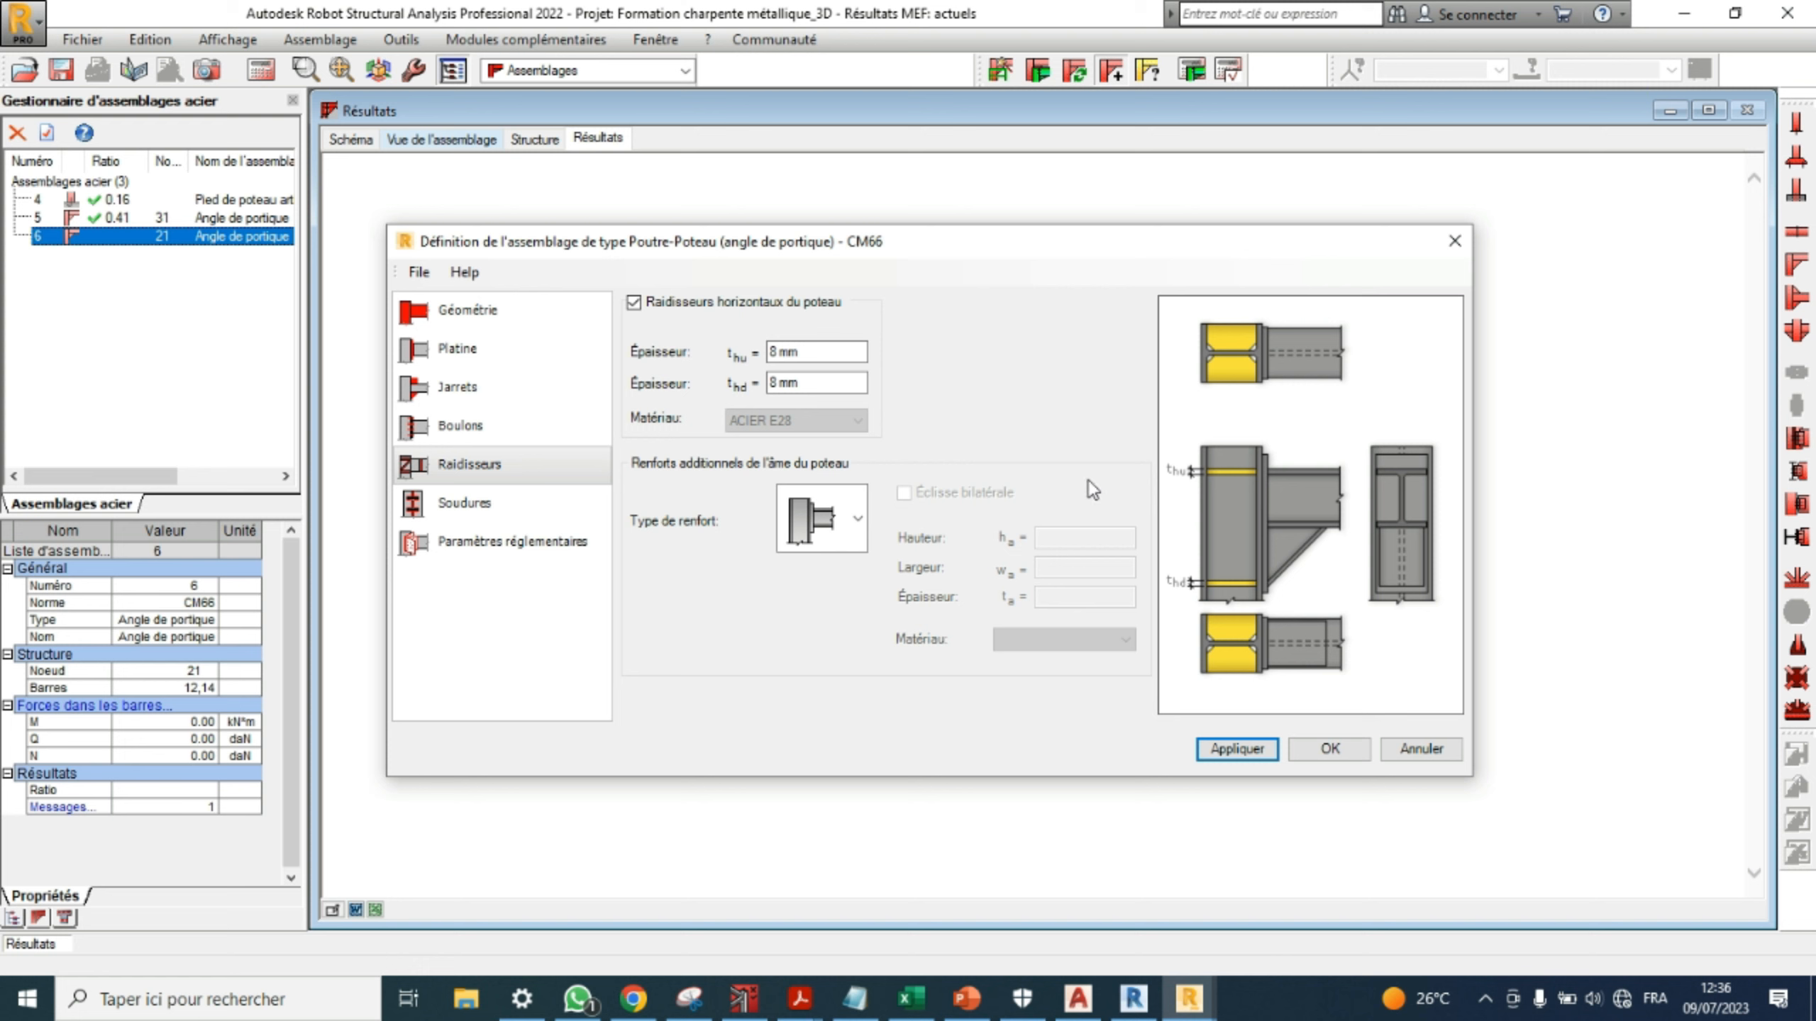
- Set the beam weld thicknesses to 6 mm for the flange, 4 mm for the web and 4 mm for the stiffeners
{"action": "left_click", "coordinate": [471, 512]}
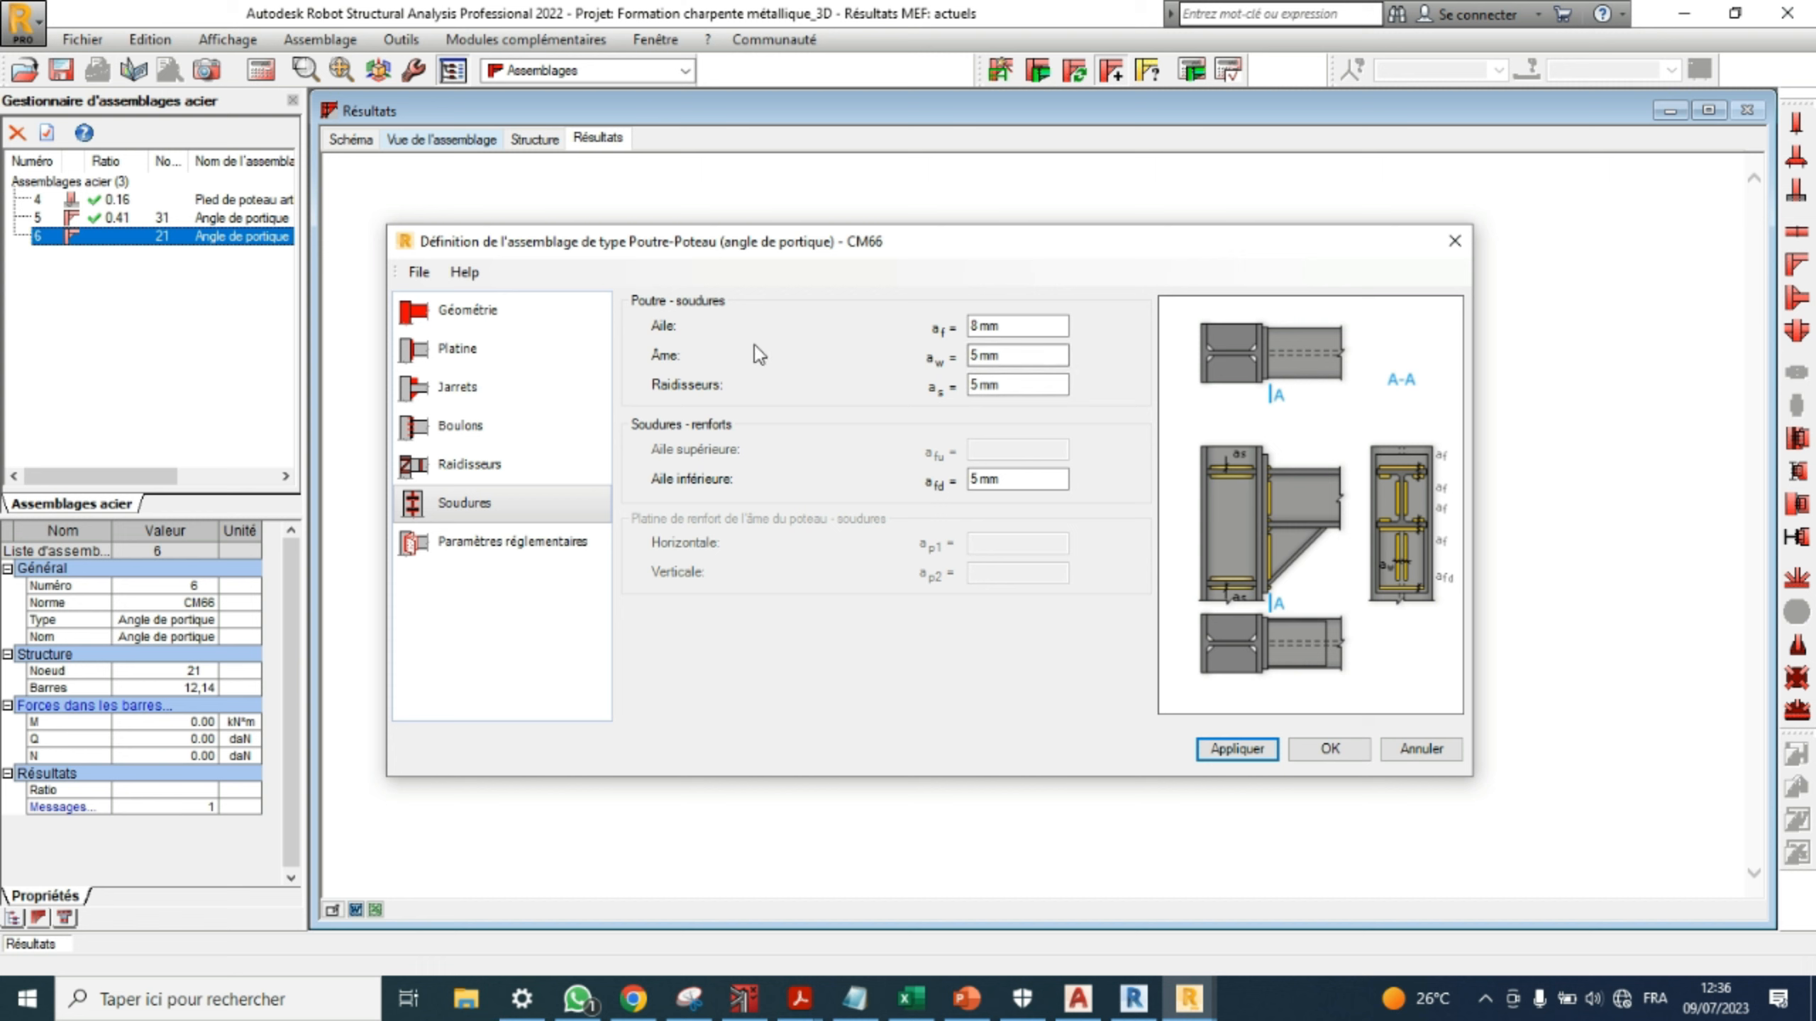
{"action": "double_click", "coordinate": [976, 326]}
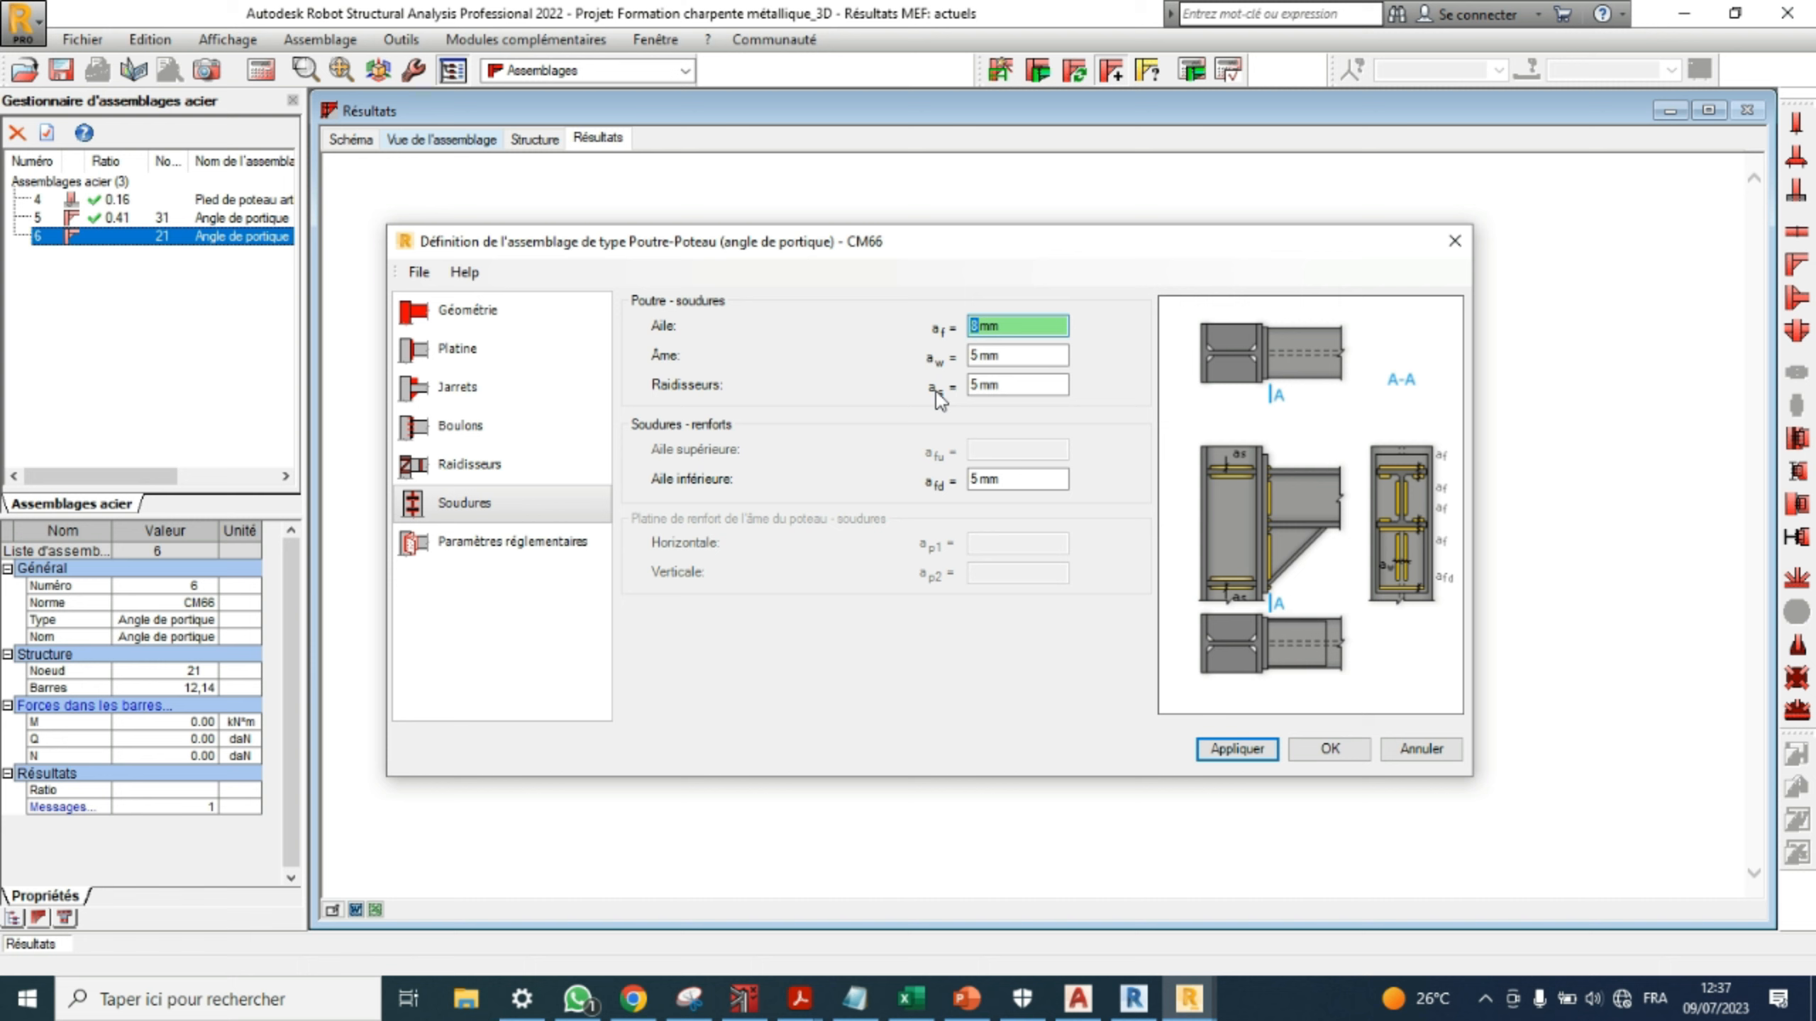
{"action": "type", "text": "6"}
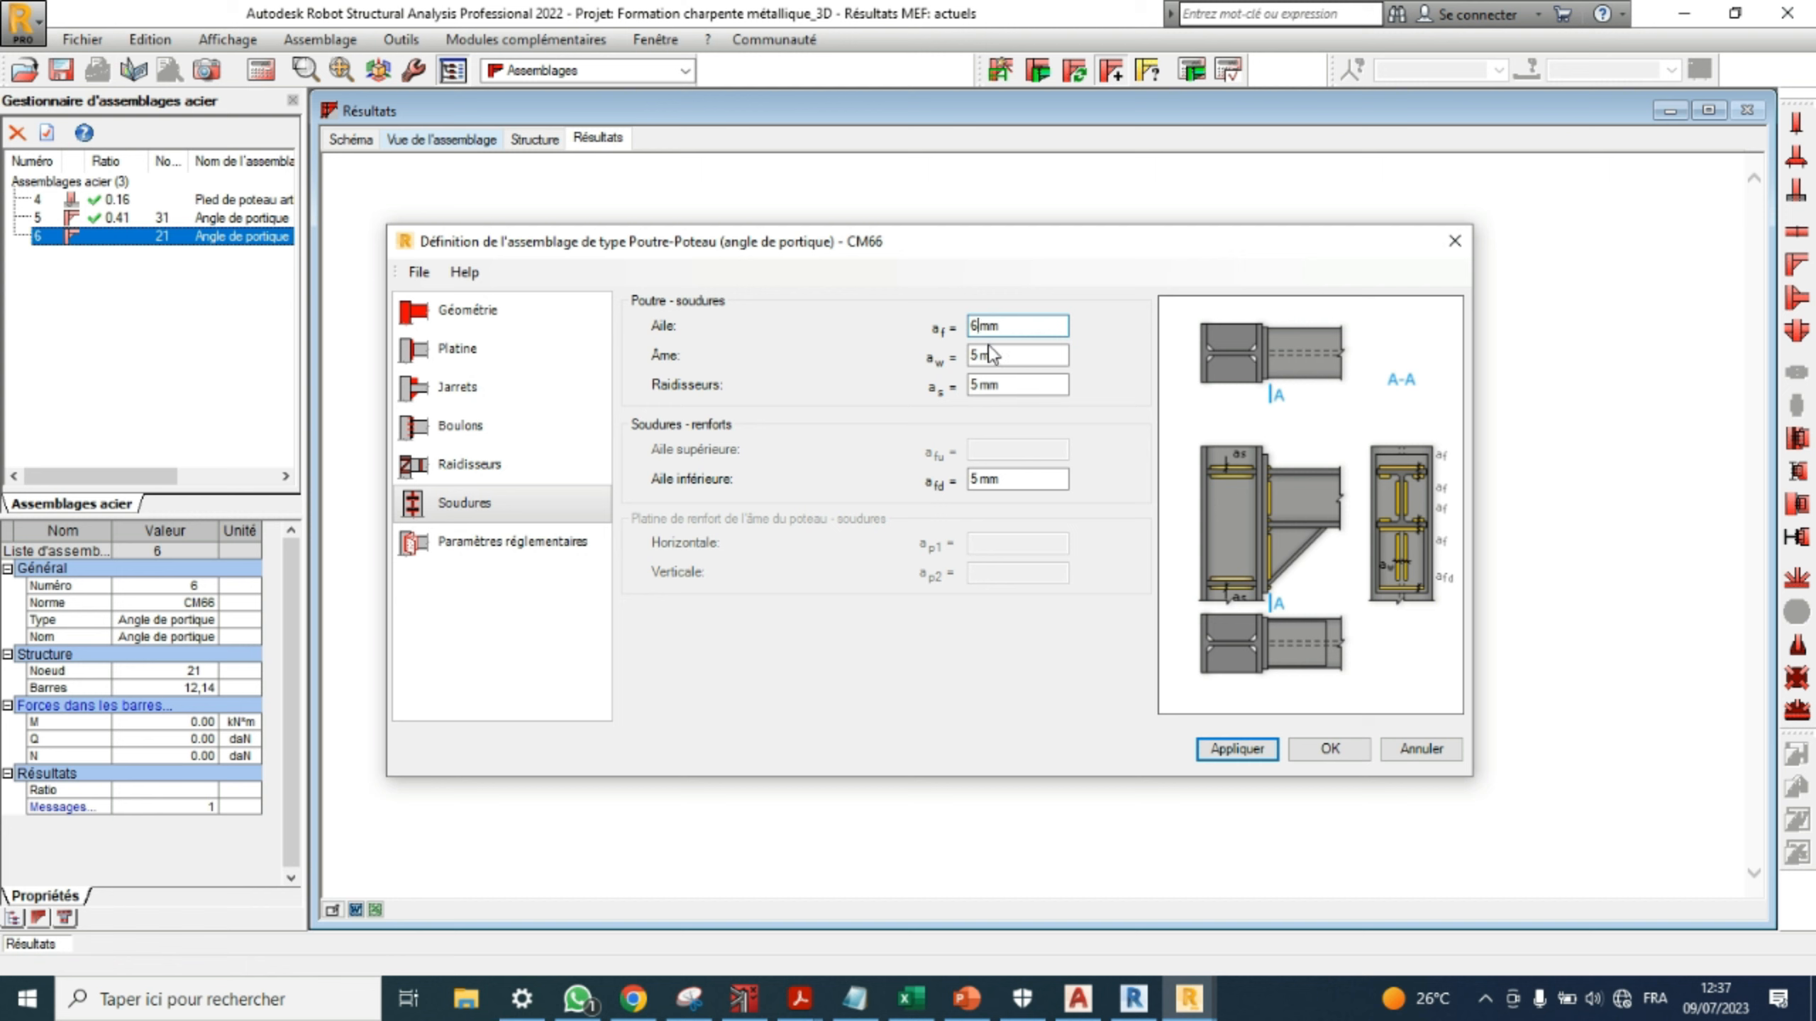
{"action": "double_click", "coordinate": [966, 355]}
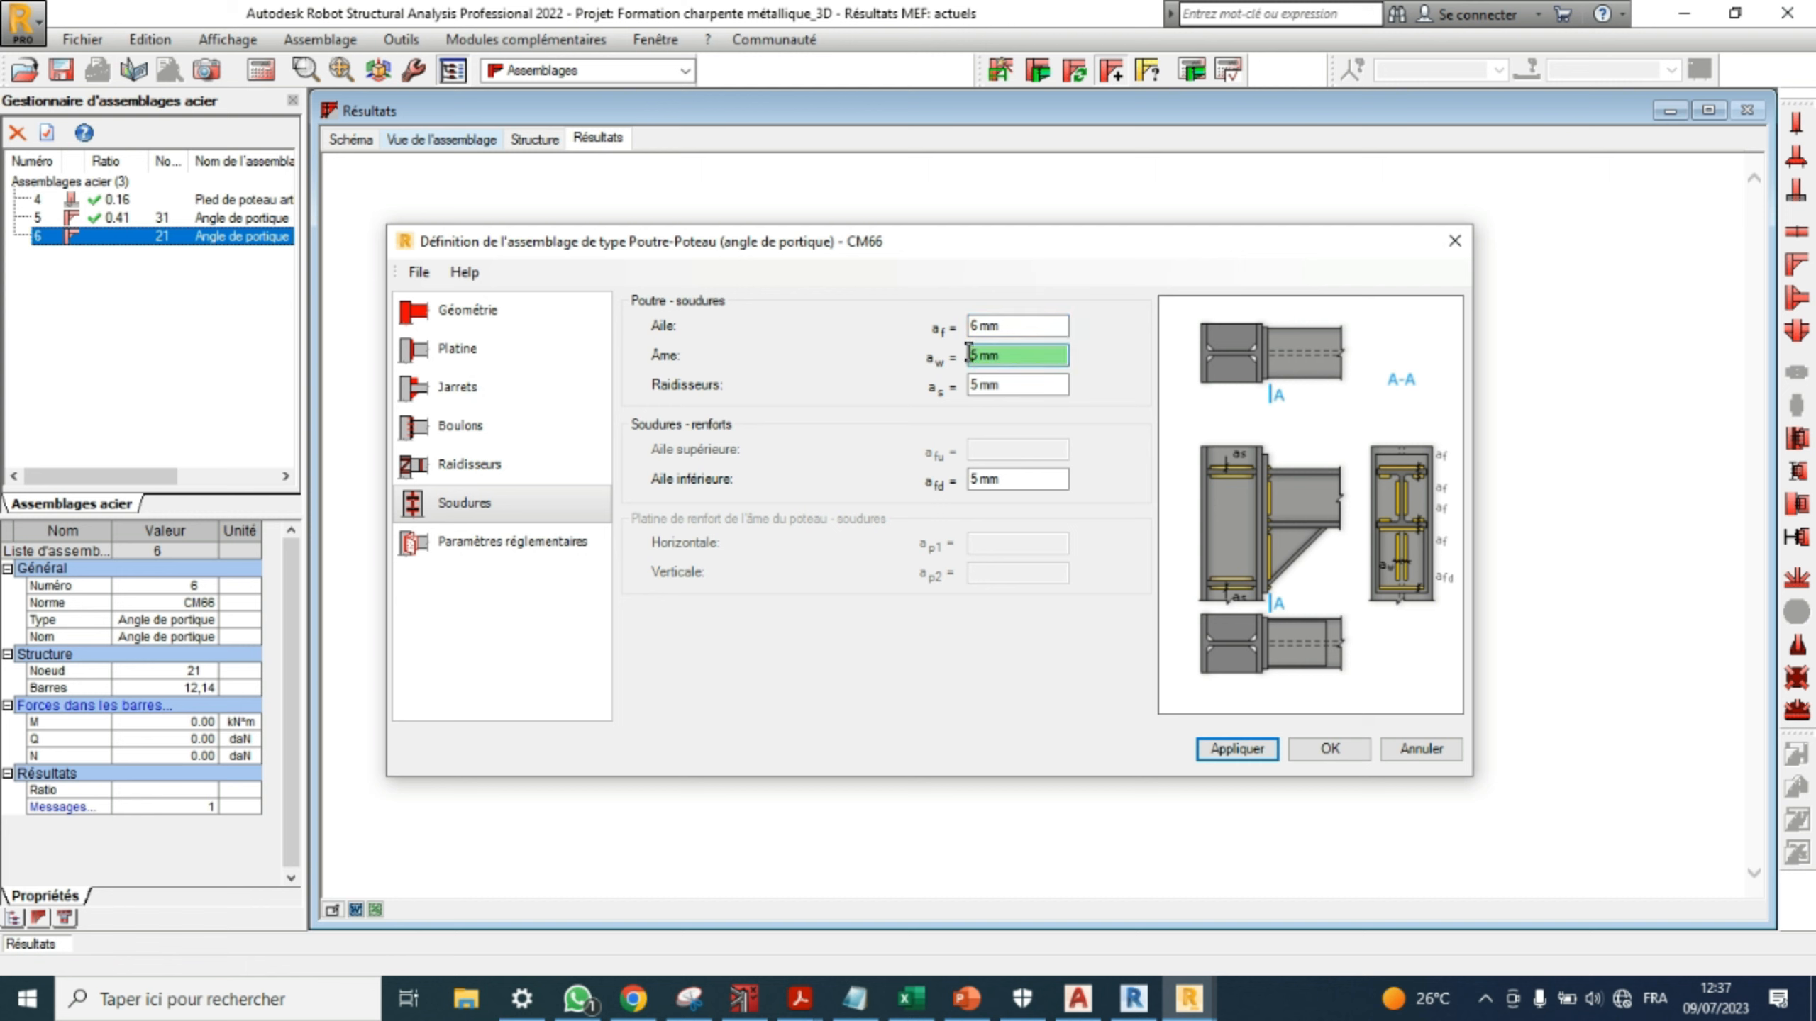
{"action": "left_click_drag", "start_coordinate": [968, 355], "coordinate": [976, 356]}
{"action": "left_click_drag", "start_coordinate": [978, 385], "coordinate": [960, 390]}
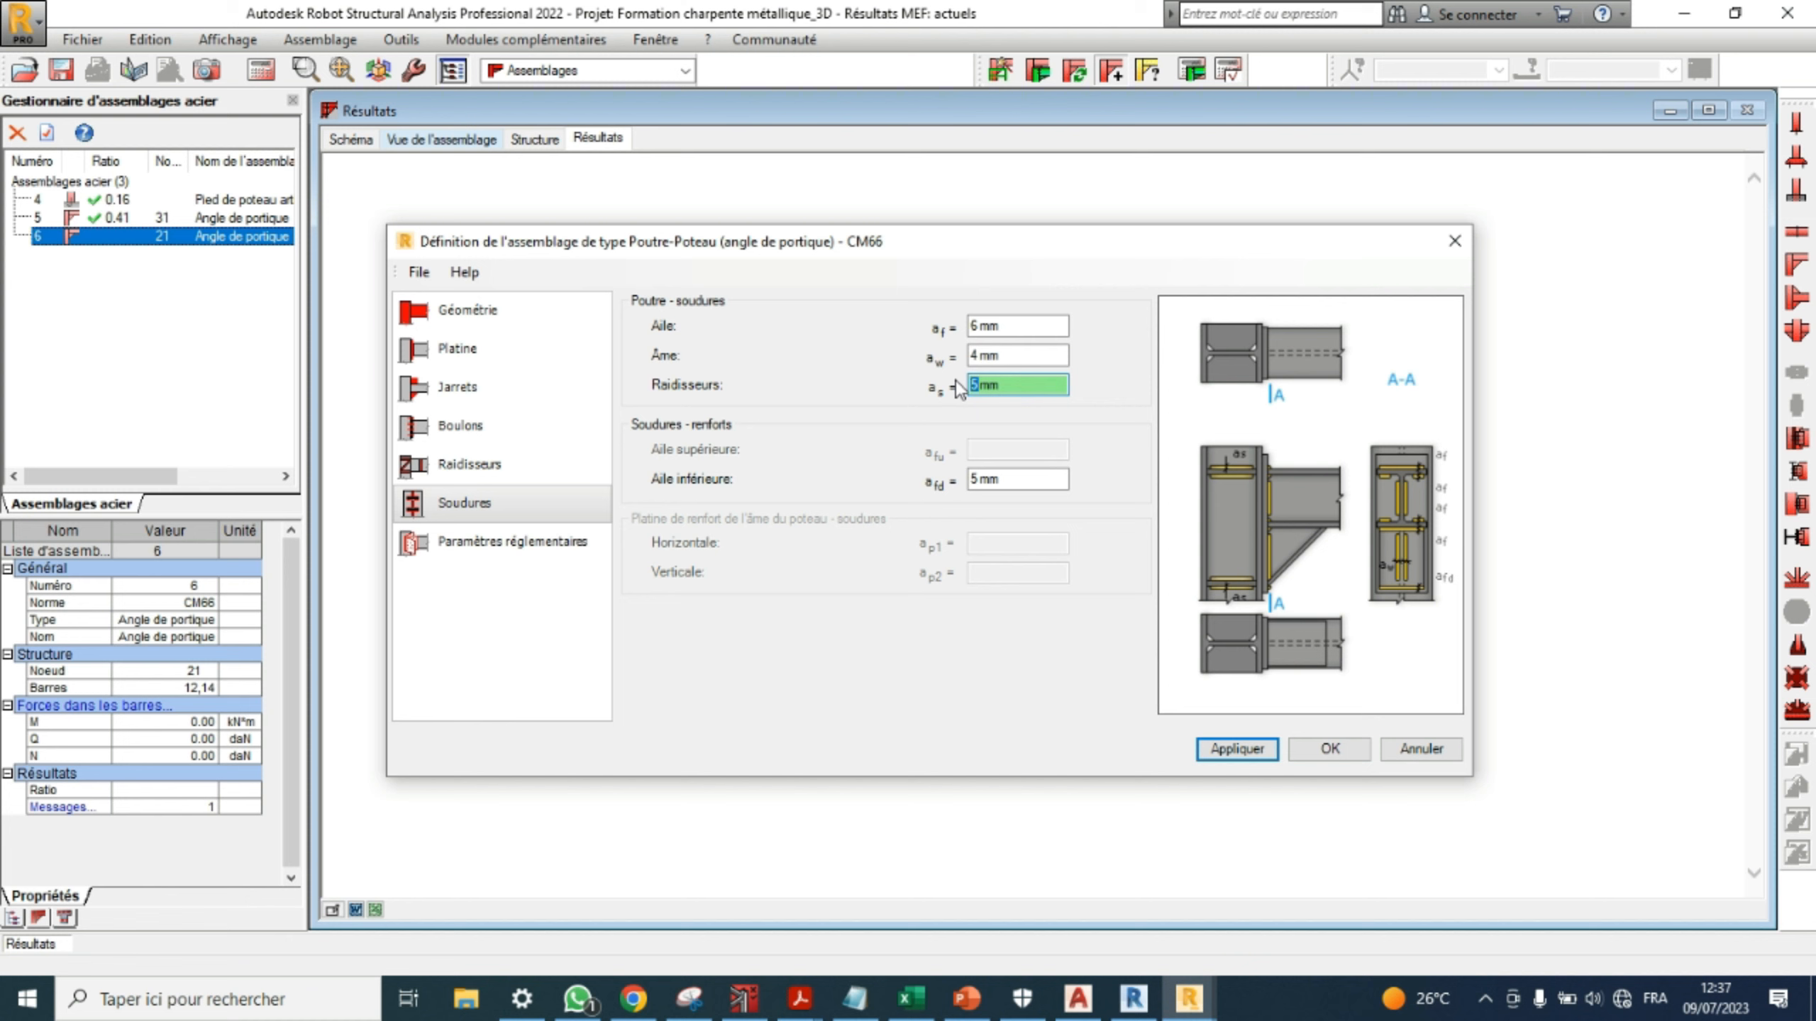
{"action": "type", "text": "4"}
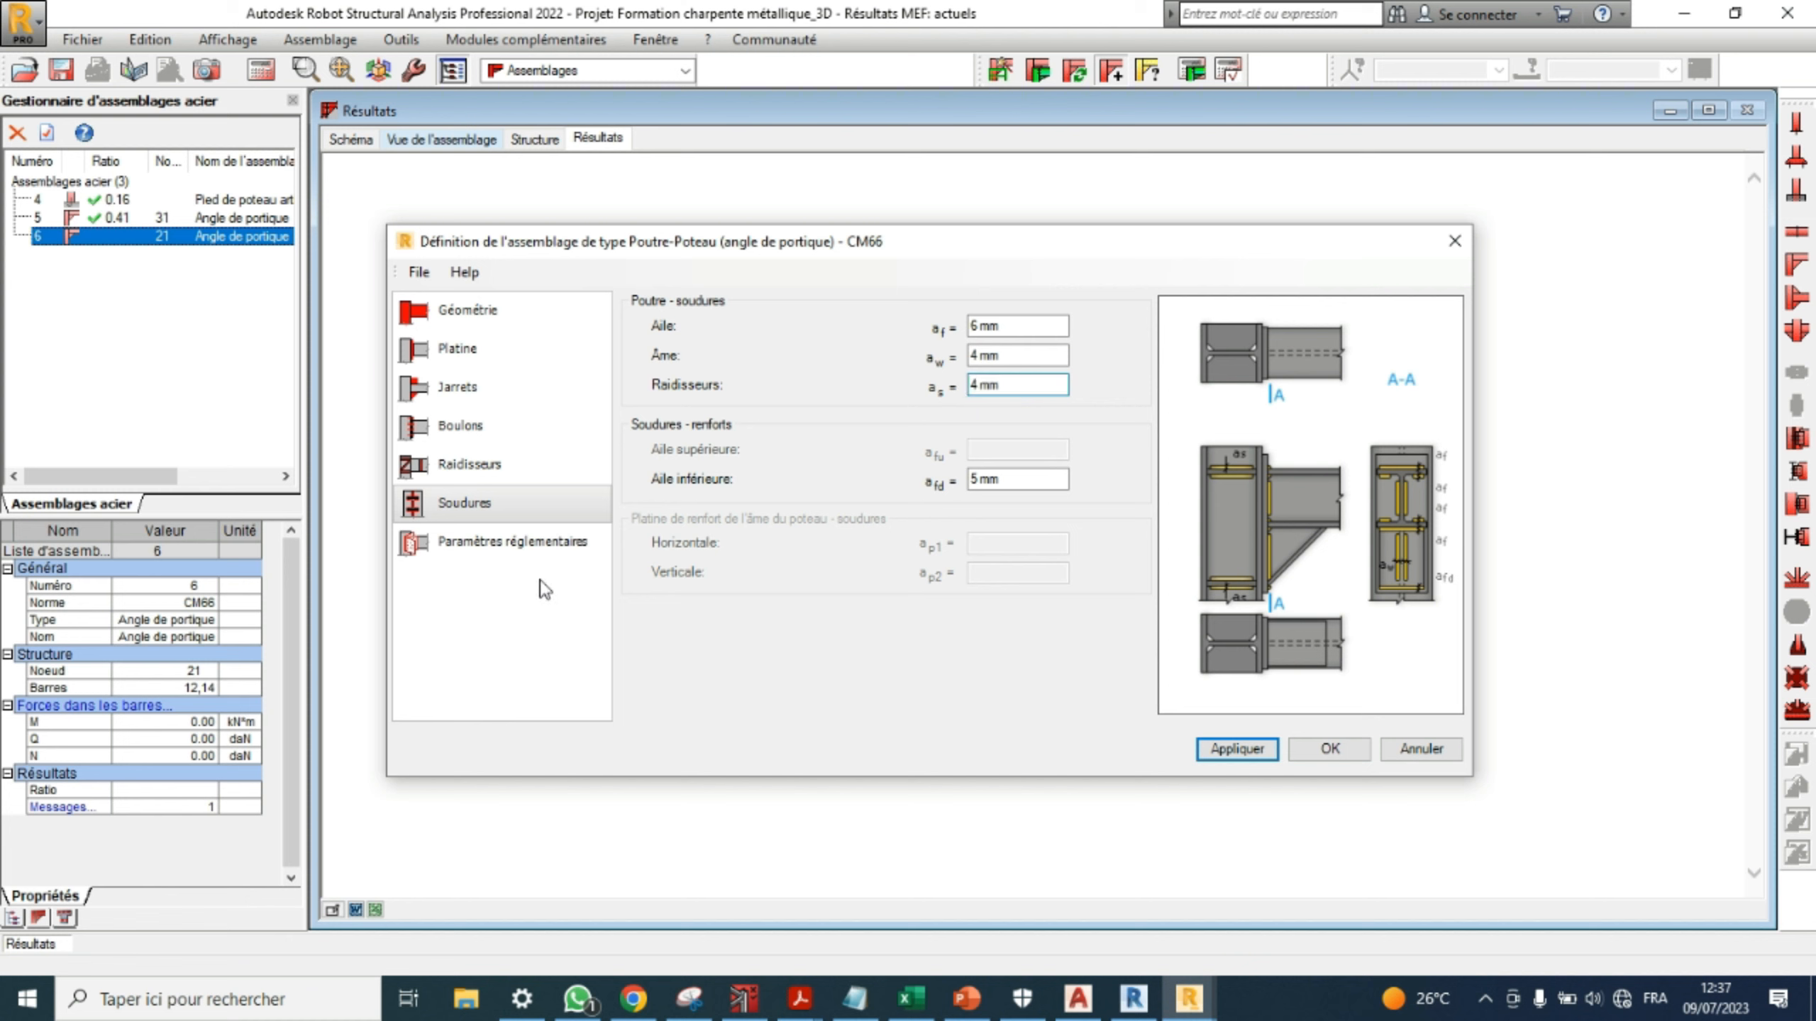
- Open the code parameters (Paramètres réglementaires) of the frame knee connection
{"action": "left_click", "coordinate": [532, 541]}
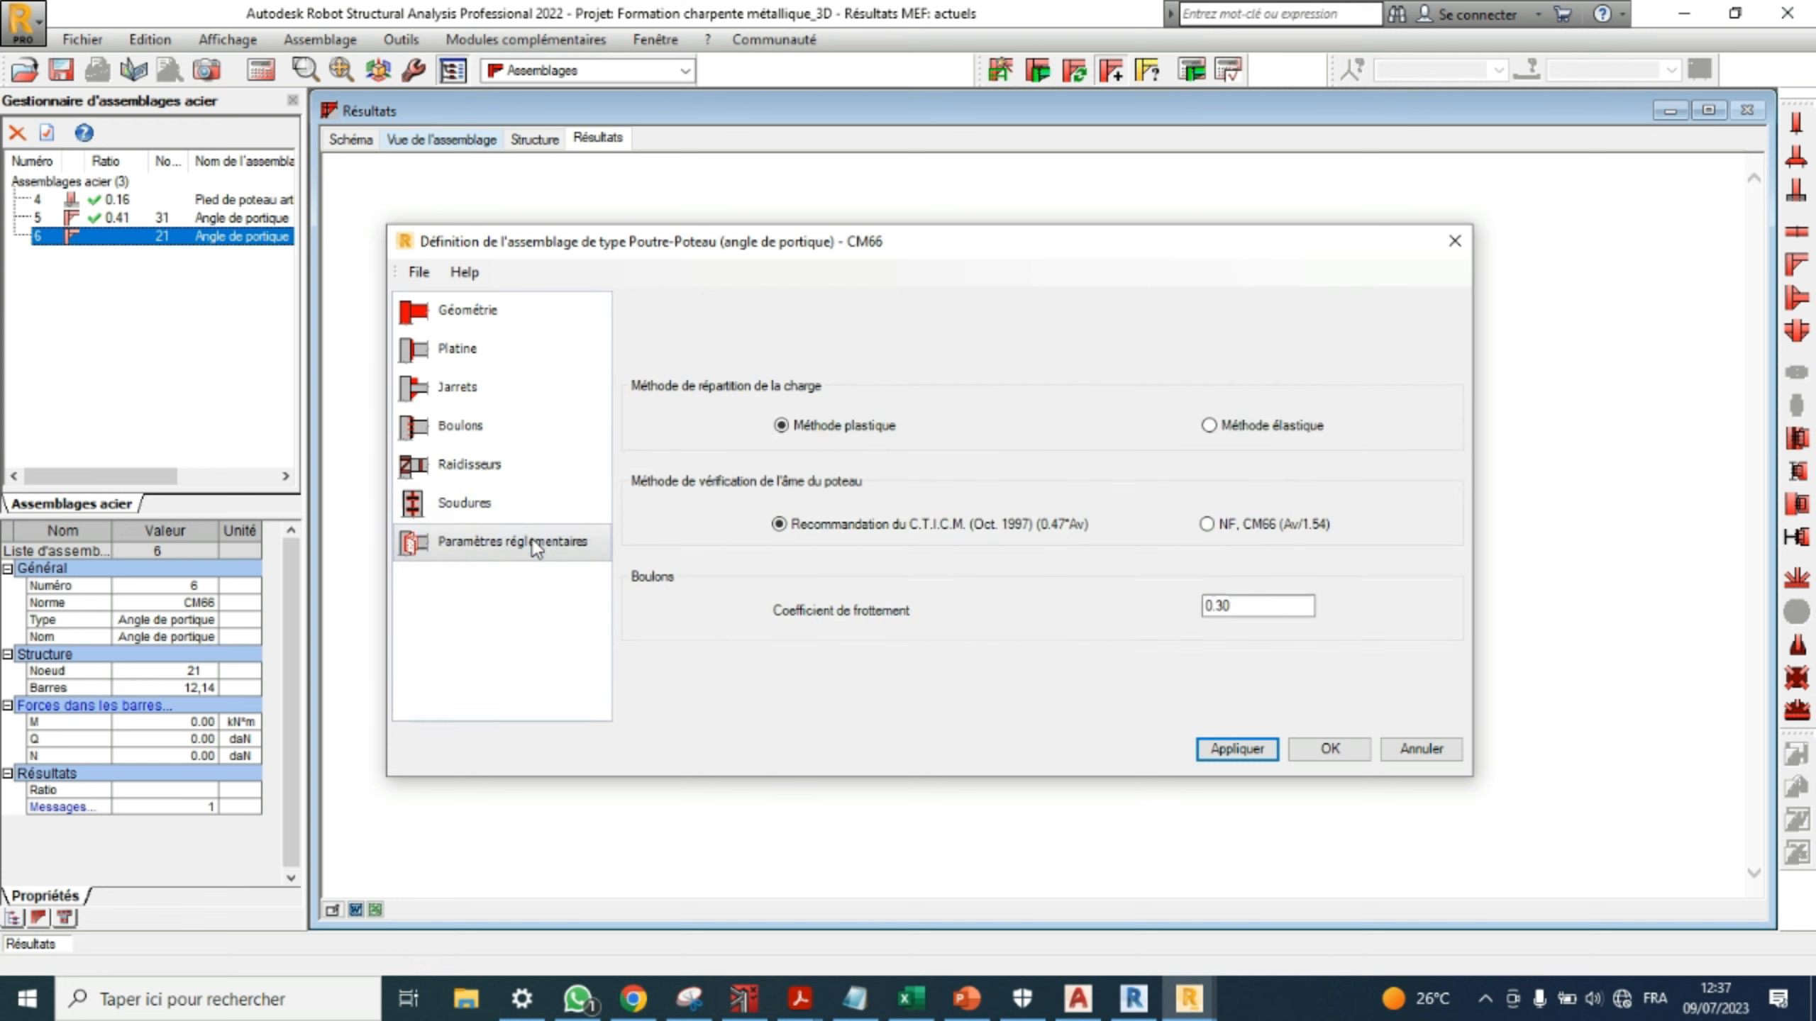